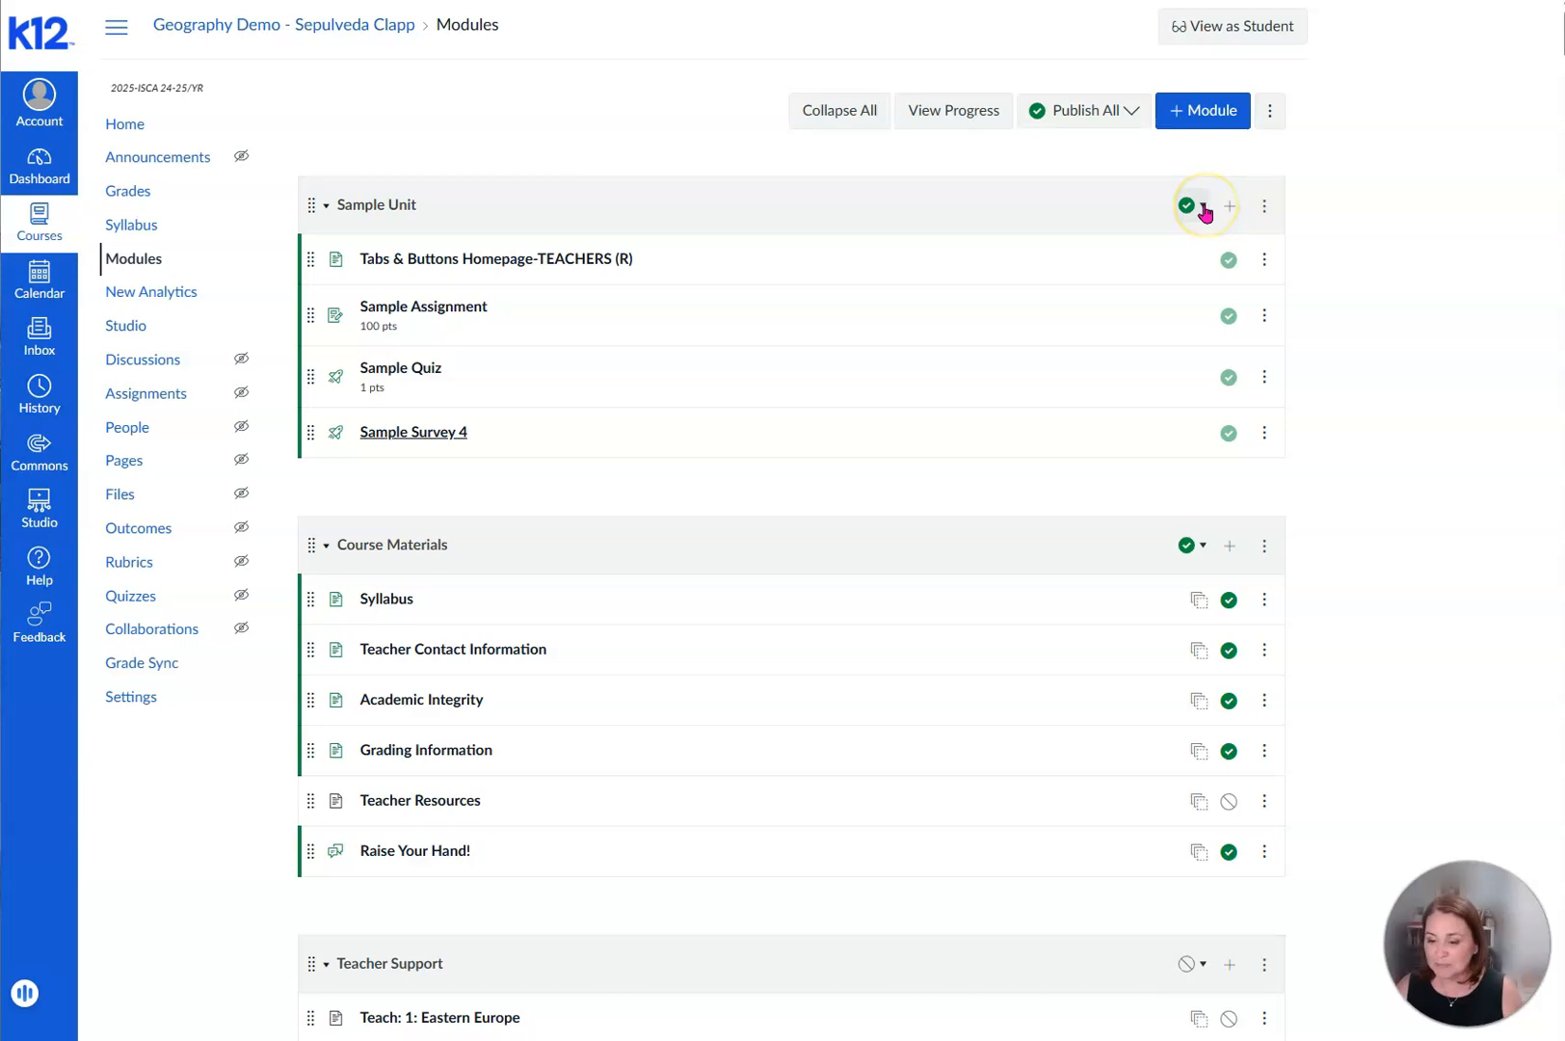
left_click(1203, 207)
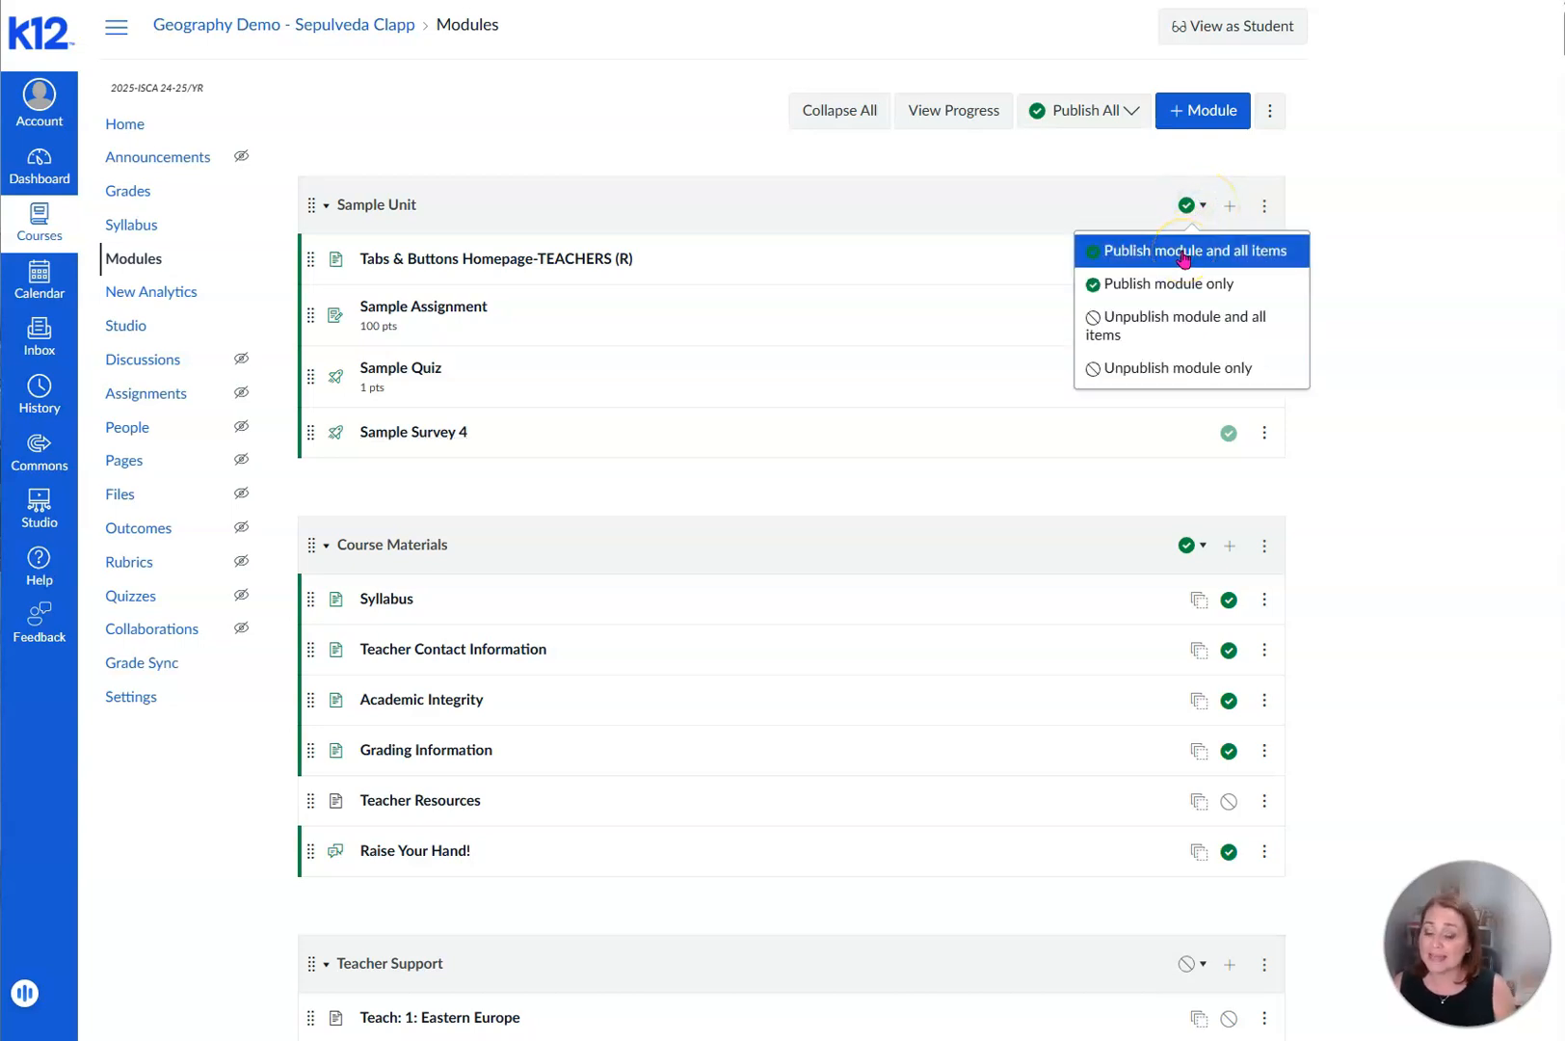
left_click(1077, 220)
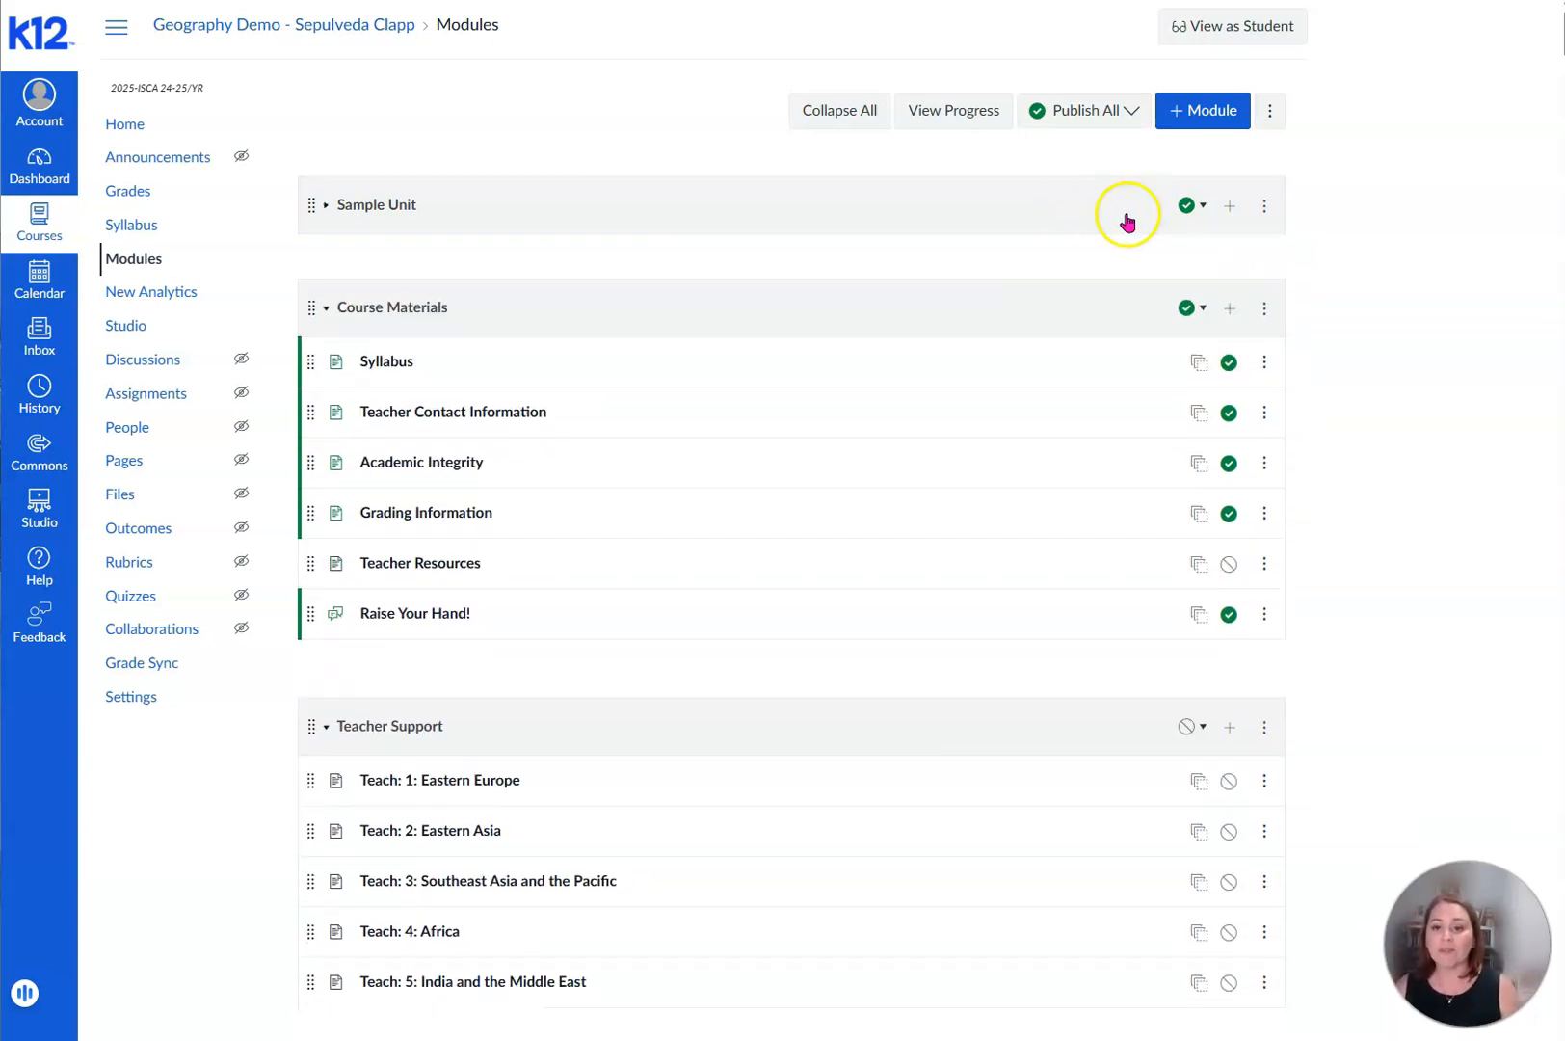
left_click(1193, 206)
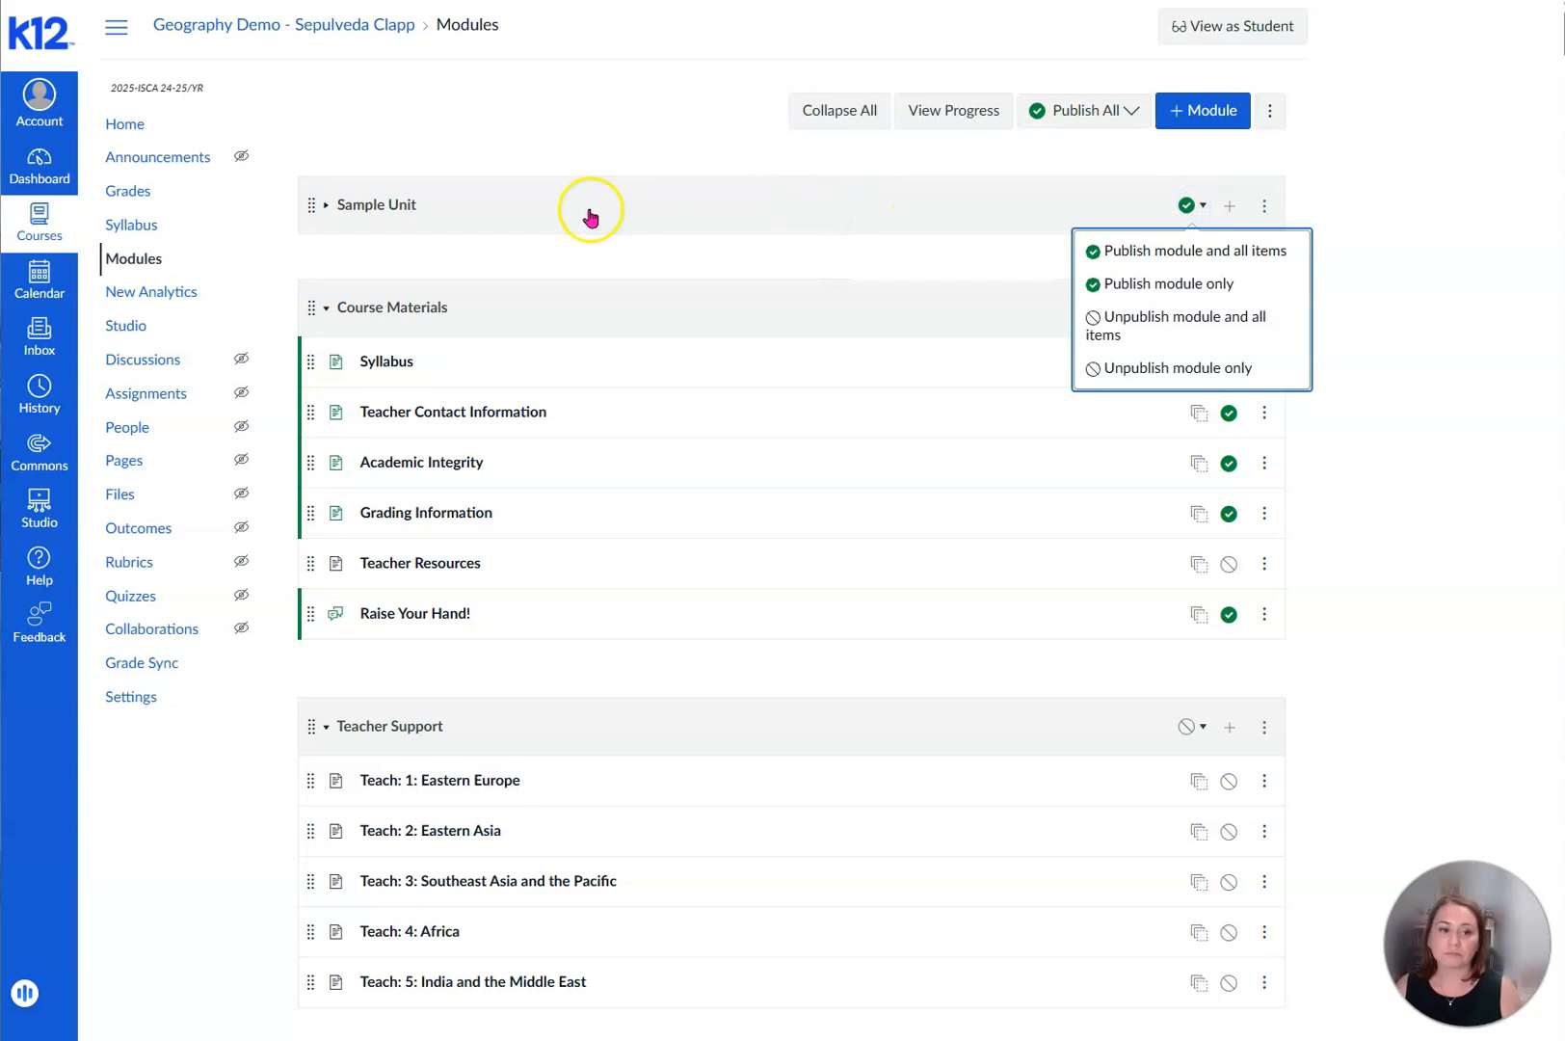
left_click(325, 205)
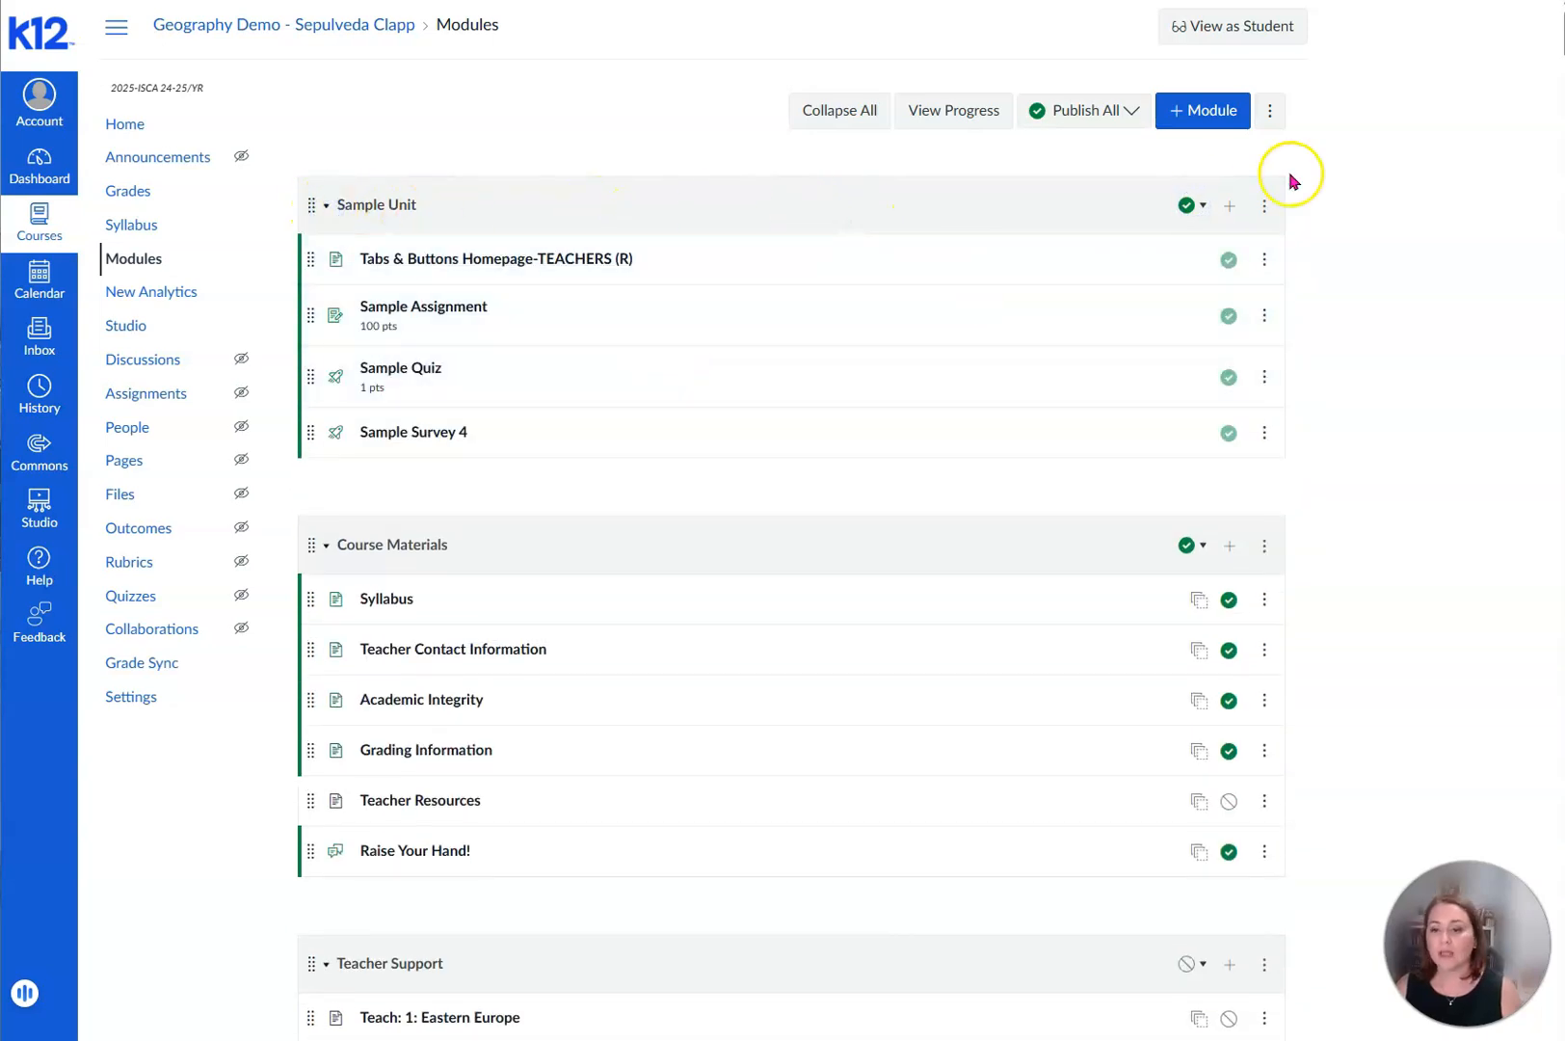
- Add a newly created page named "Welcome" to the Sample Unit module without indentation
left_click(1229, 208)
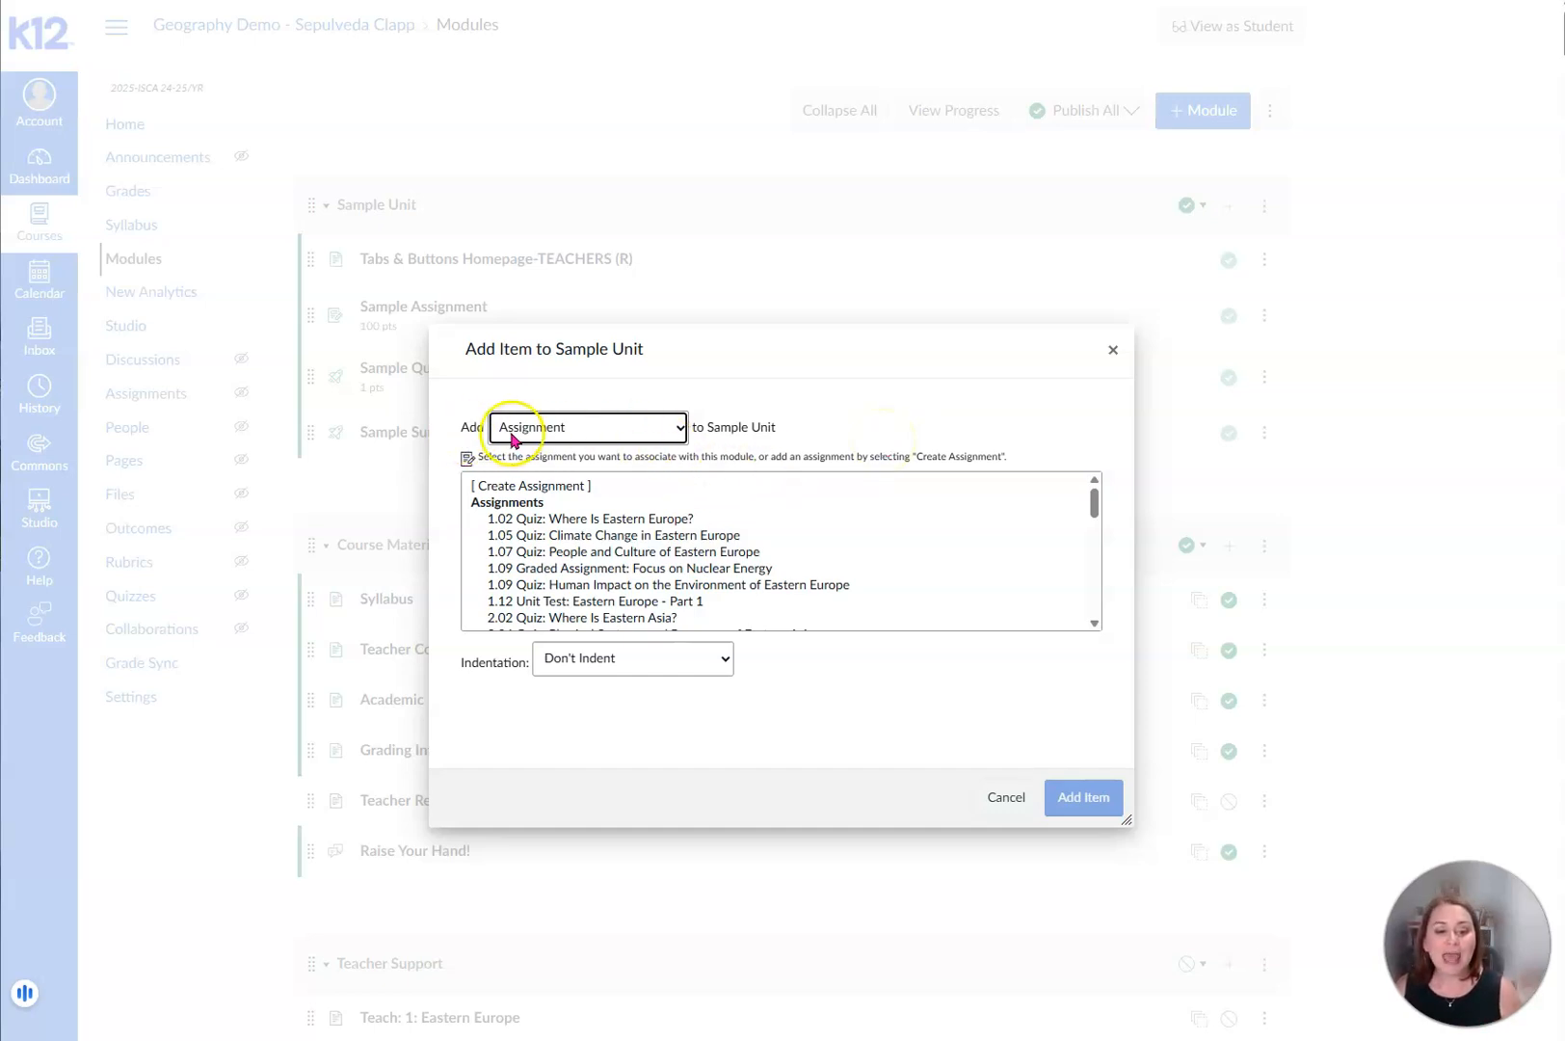
left_click(682, 430)
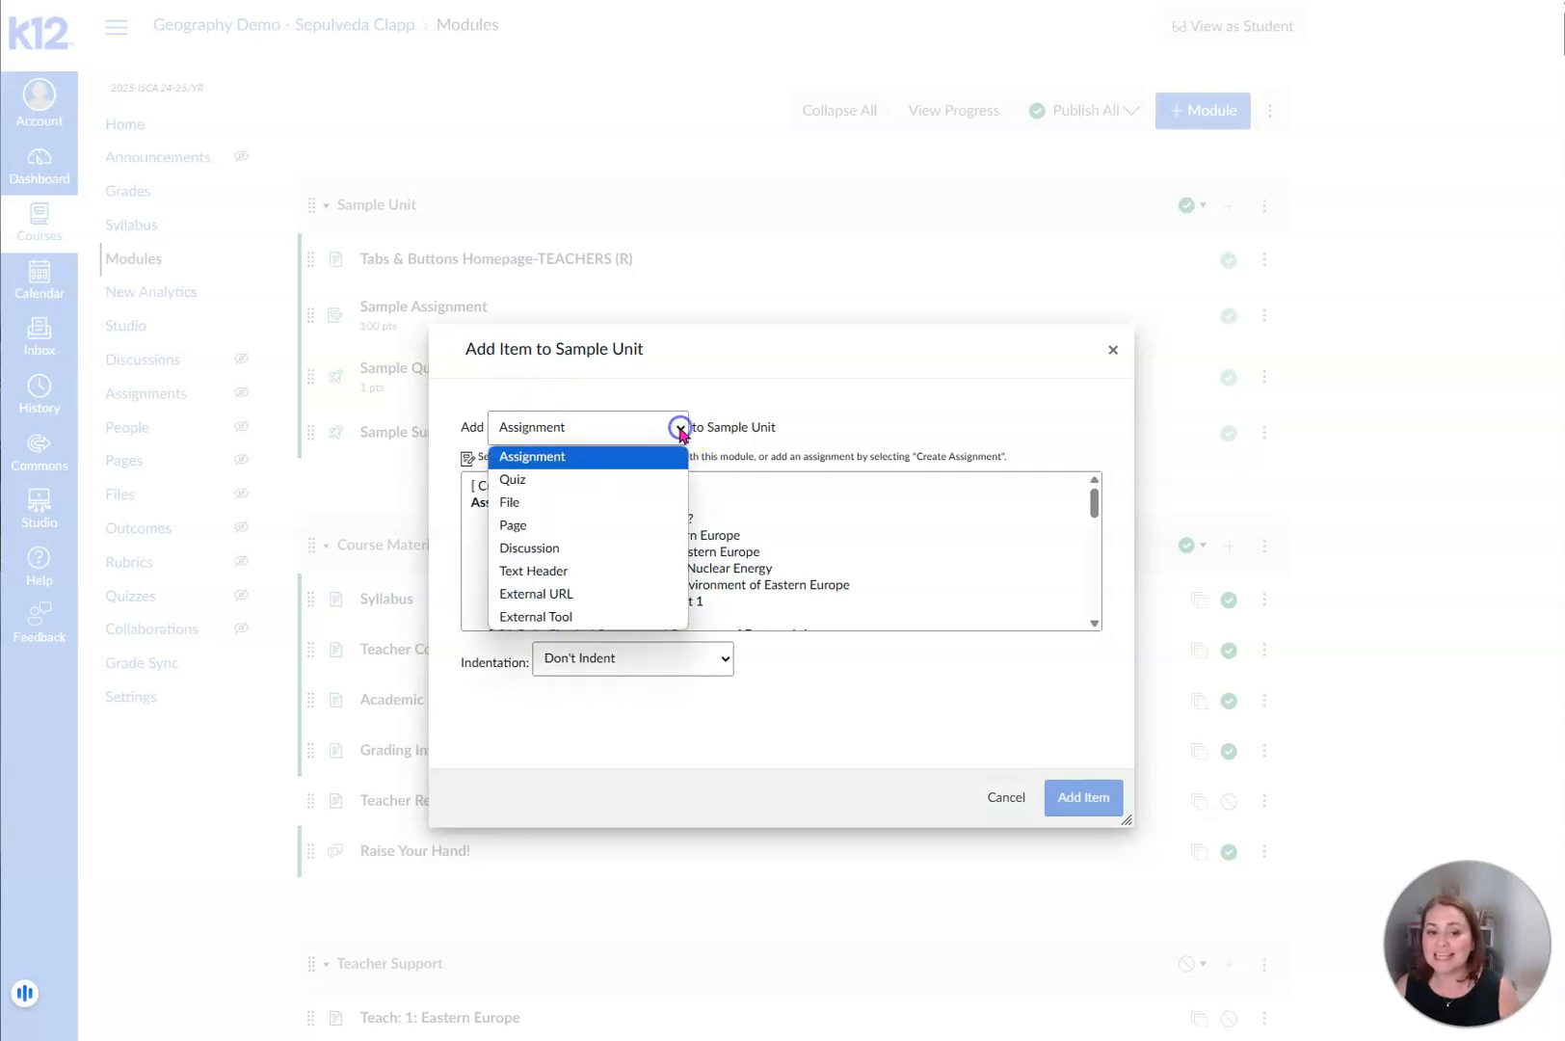
left_click(645, 525)
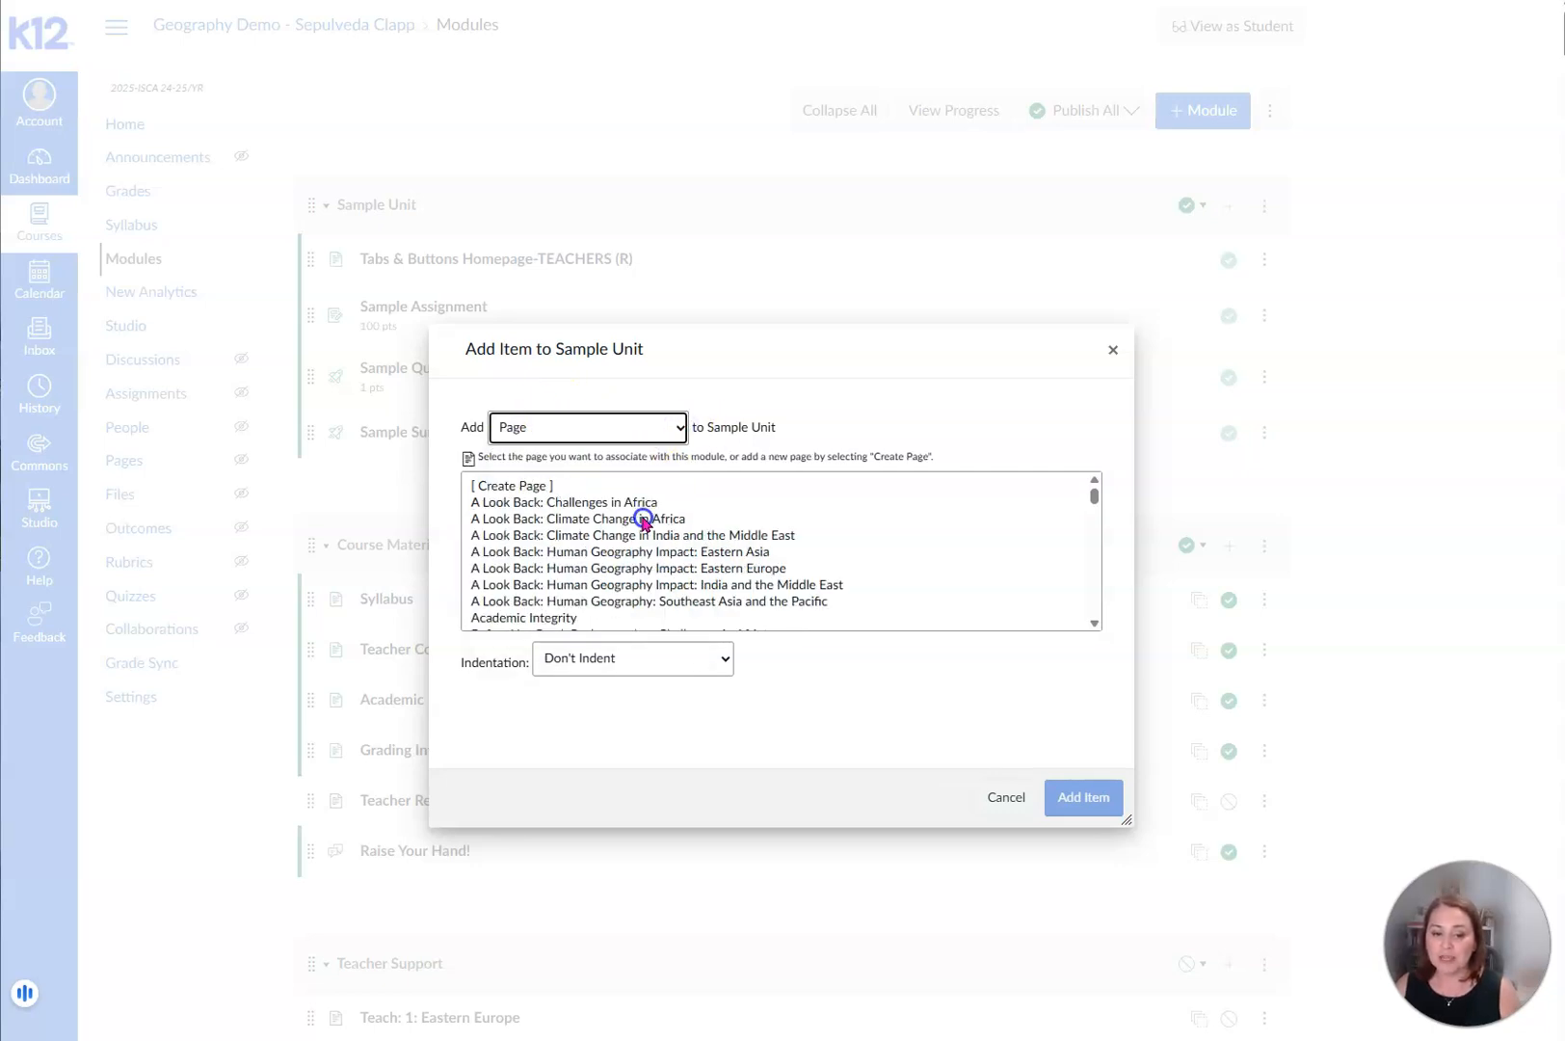
left_click(559, 487)
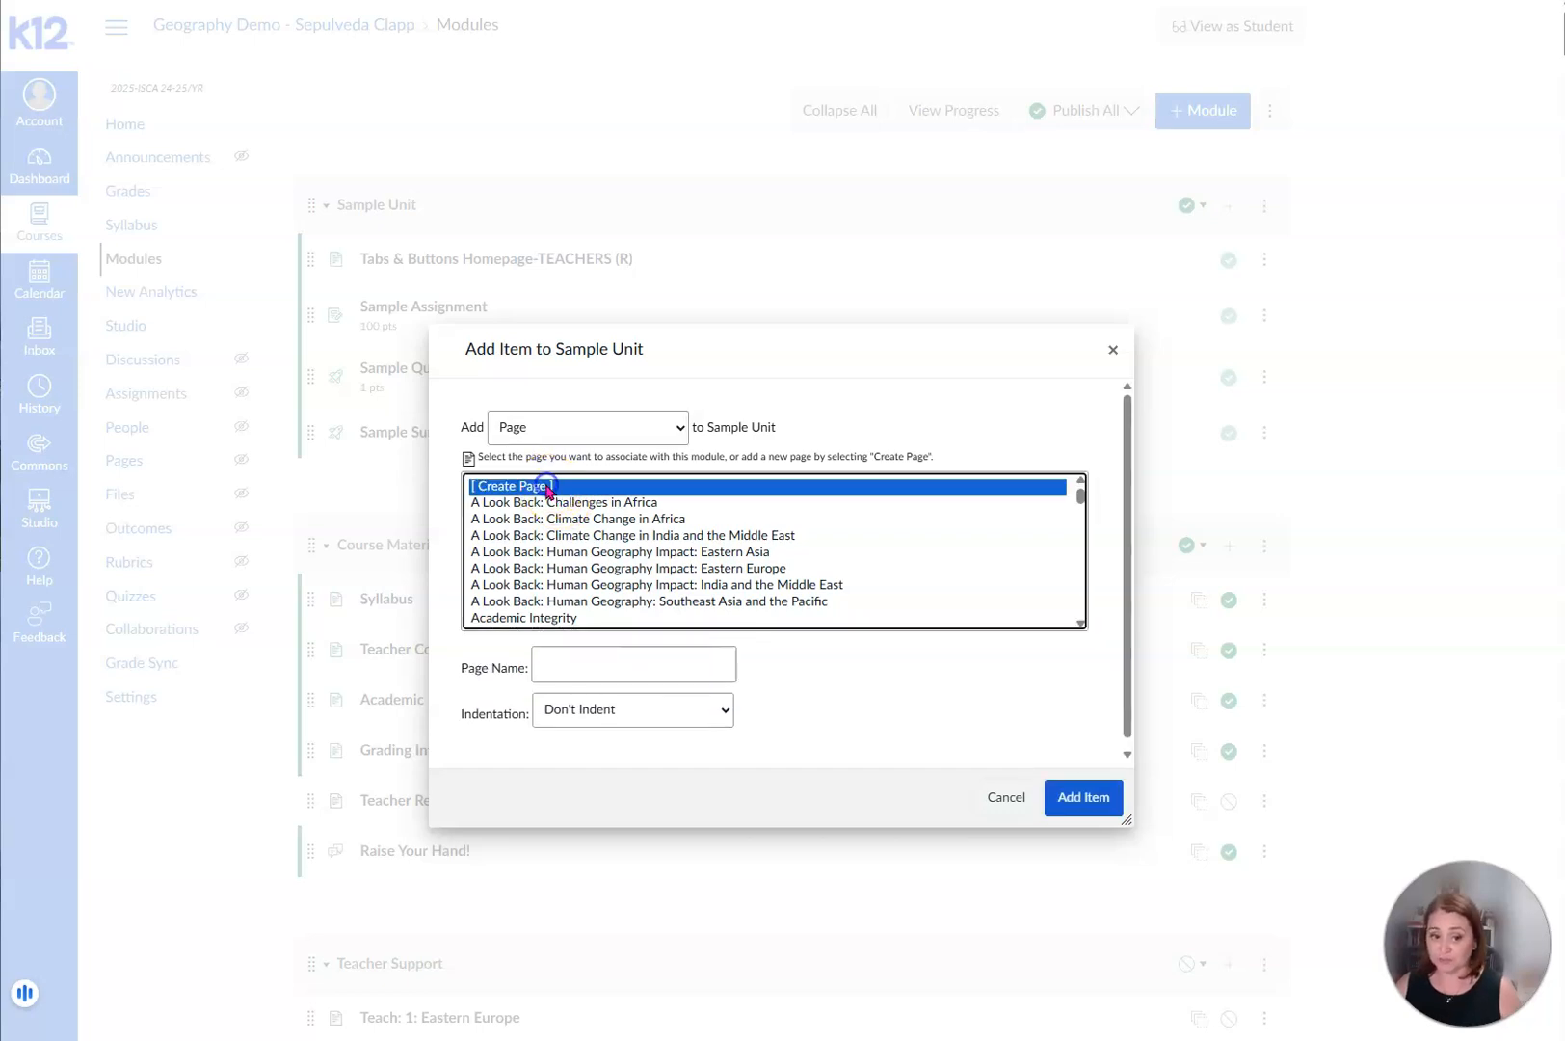
left_click(608, 658)
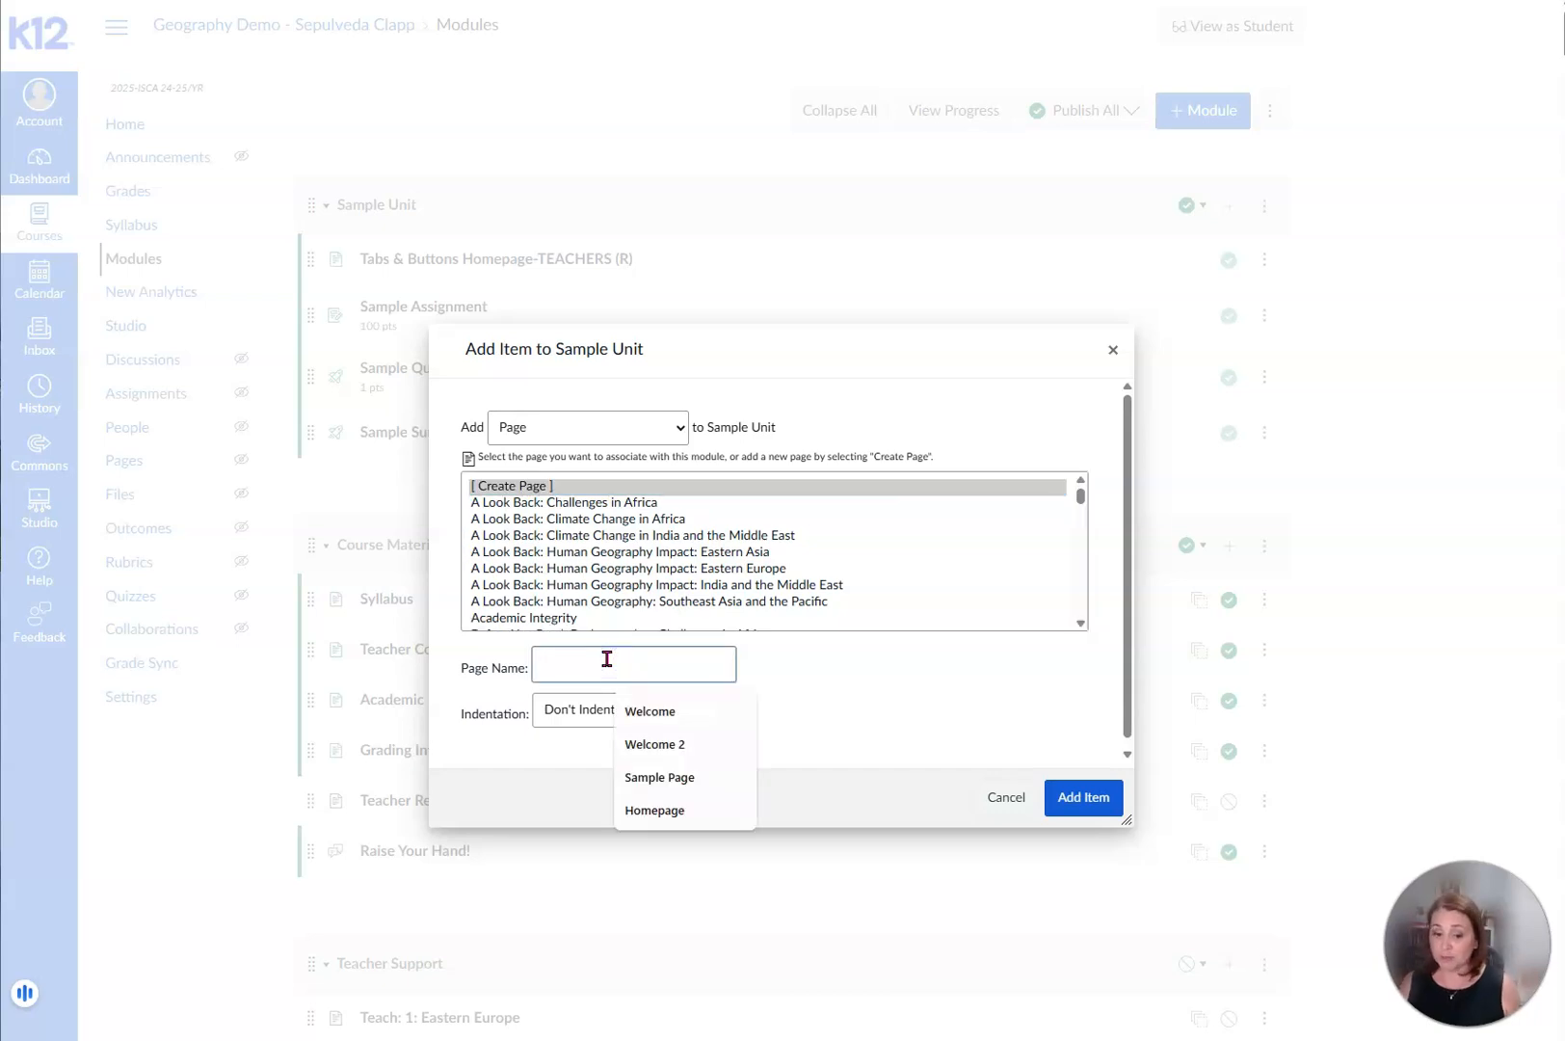
type("Welcome")
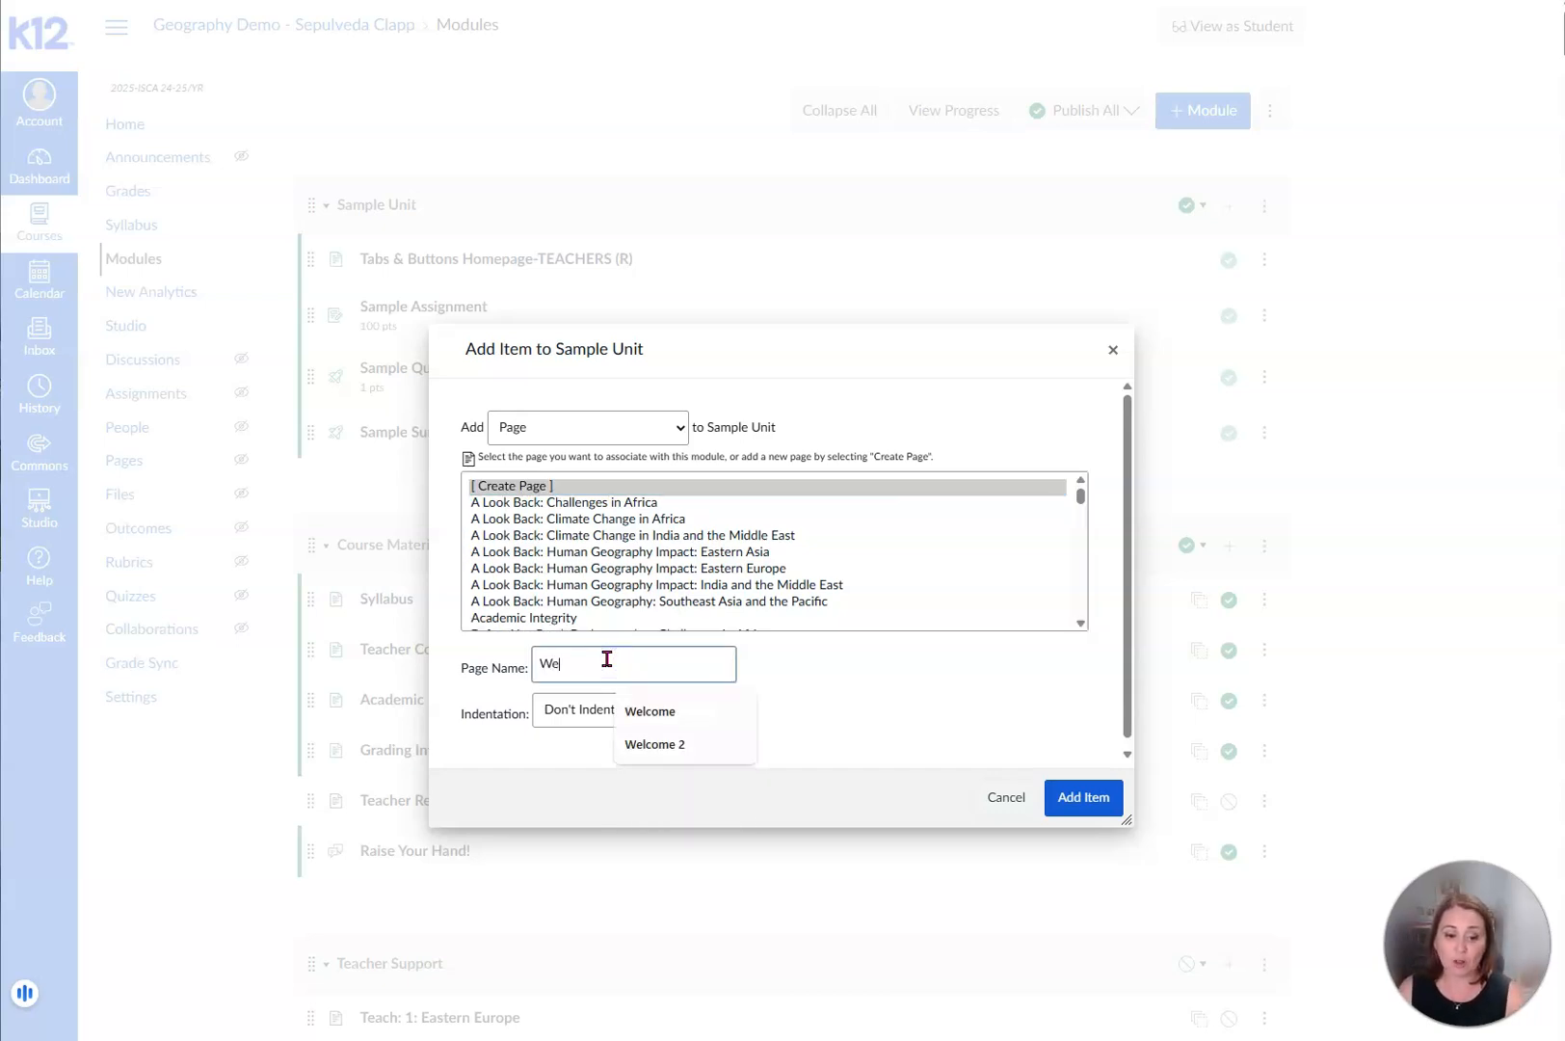
left_click(796, 676)
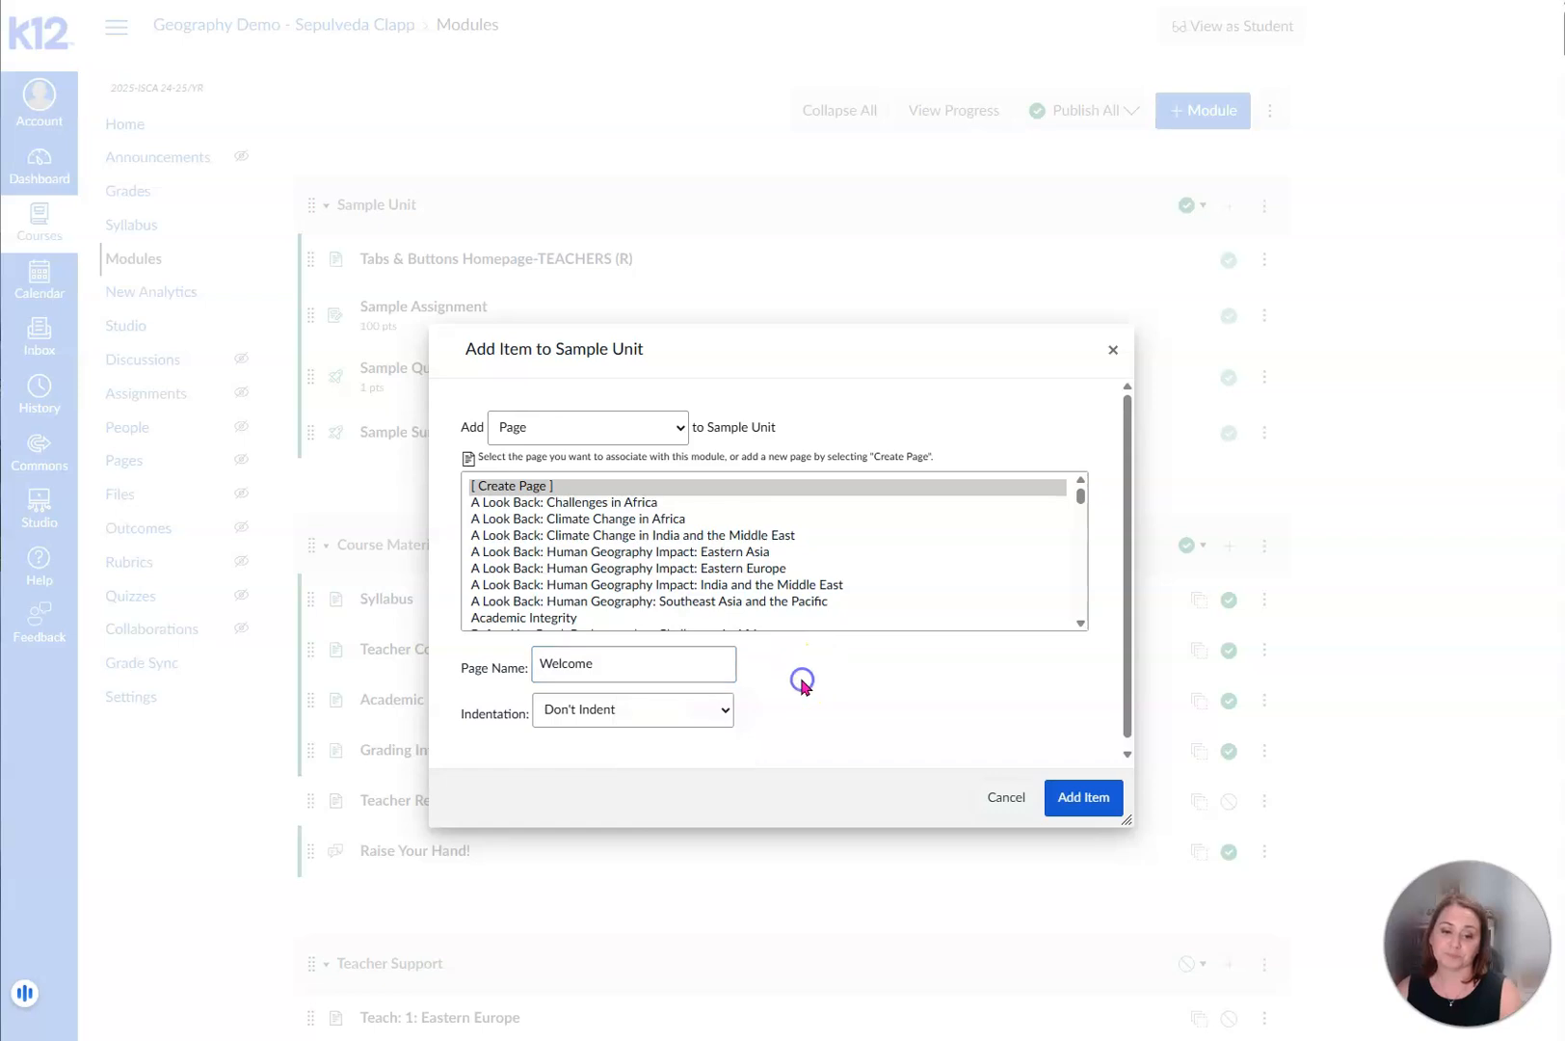
left_click(1105, 797)
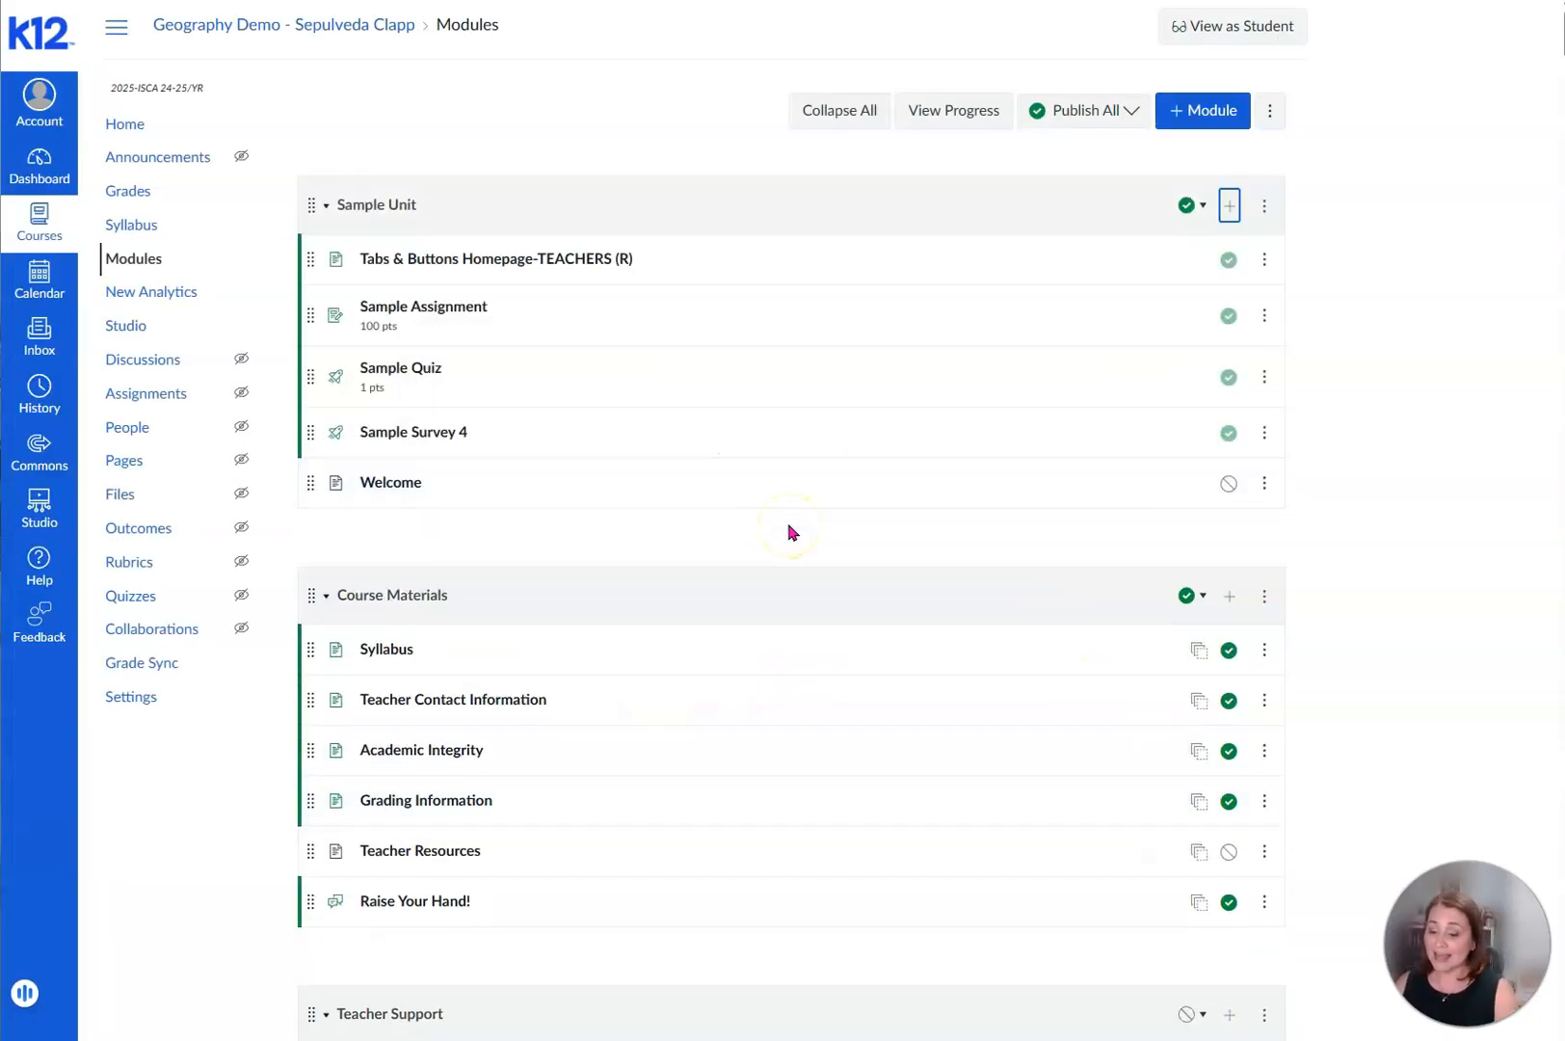
- Open the Welcome page from the Sample Unit module for editing
left_click(1226, 485)
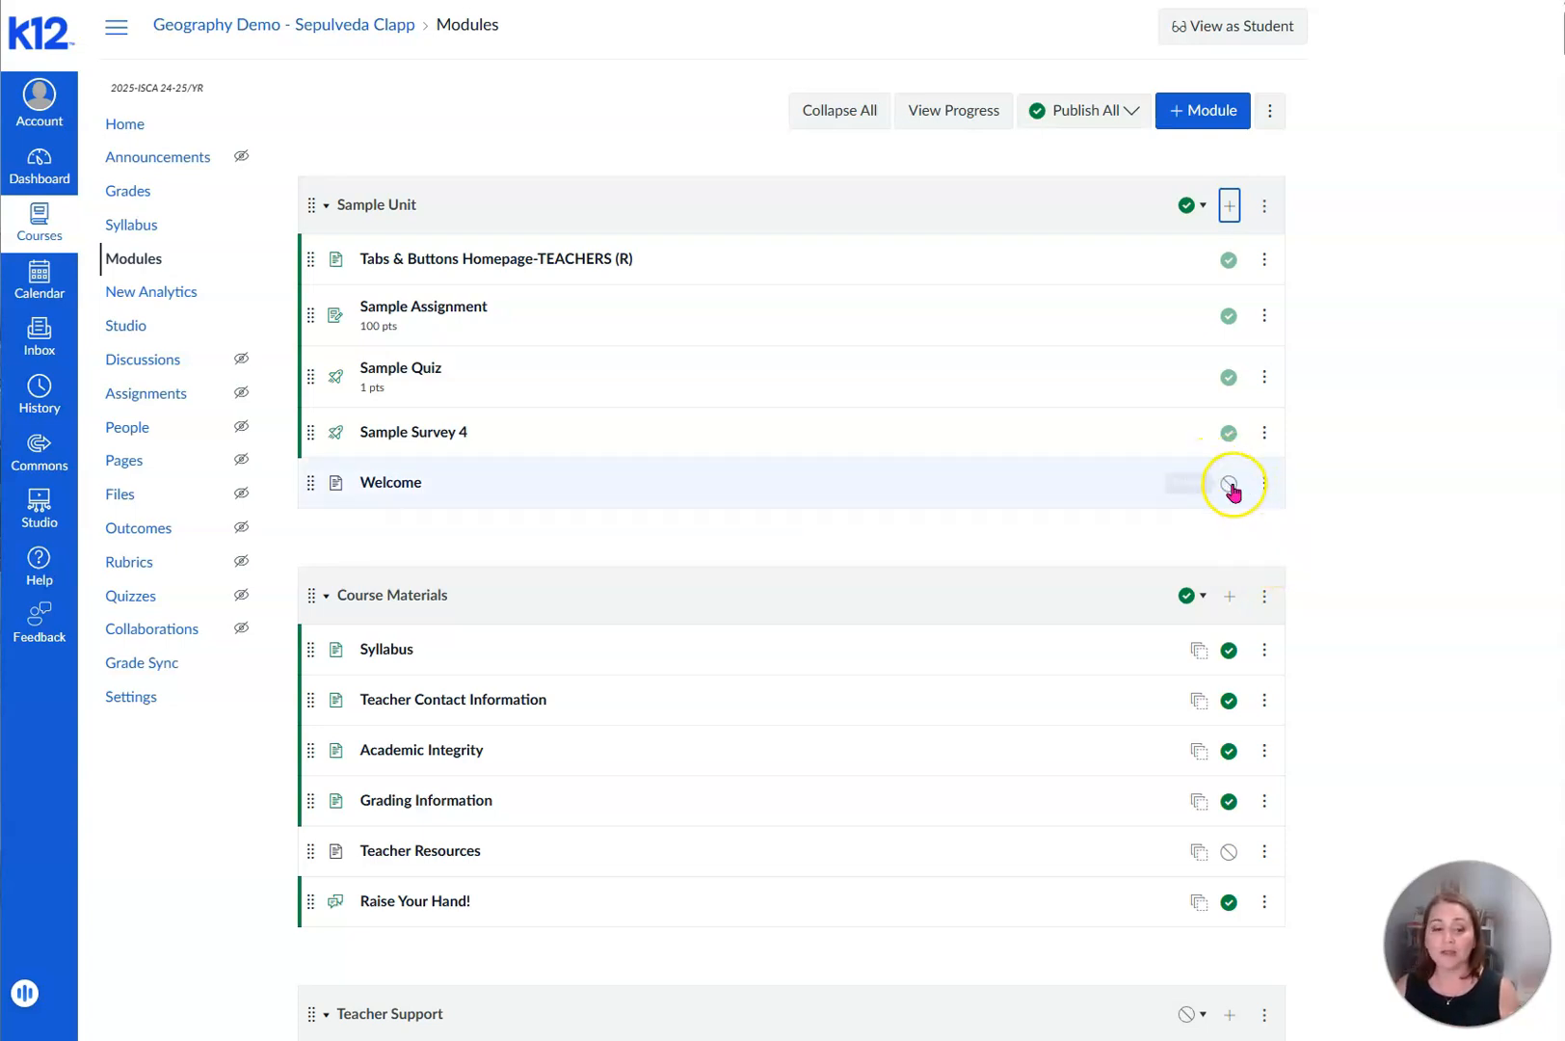
left_click(387, 492)
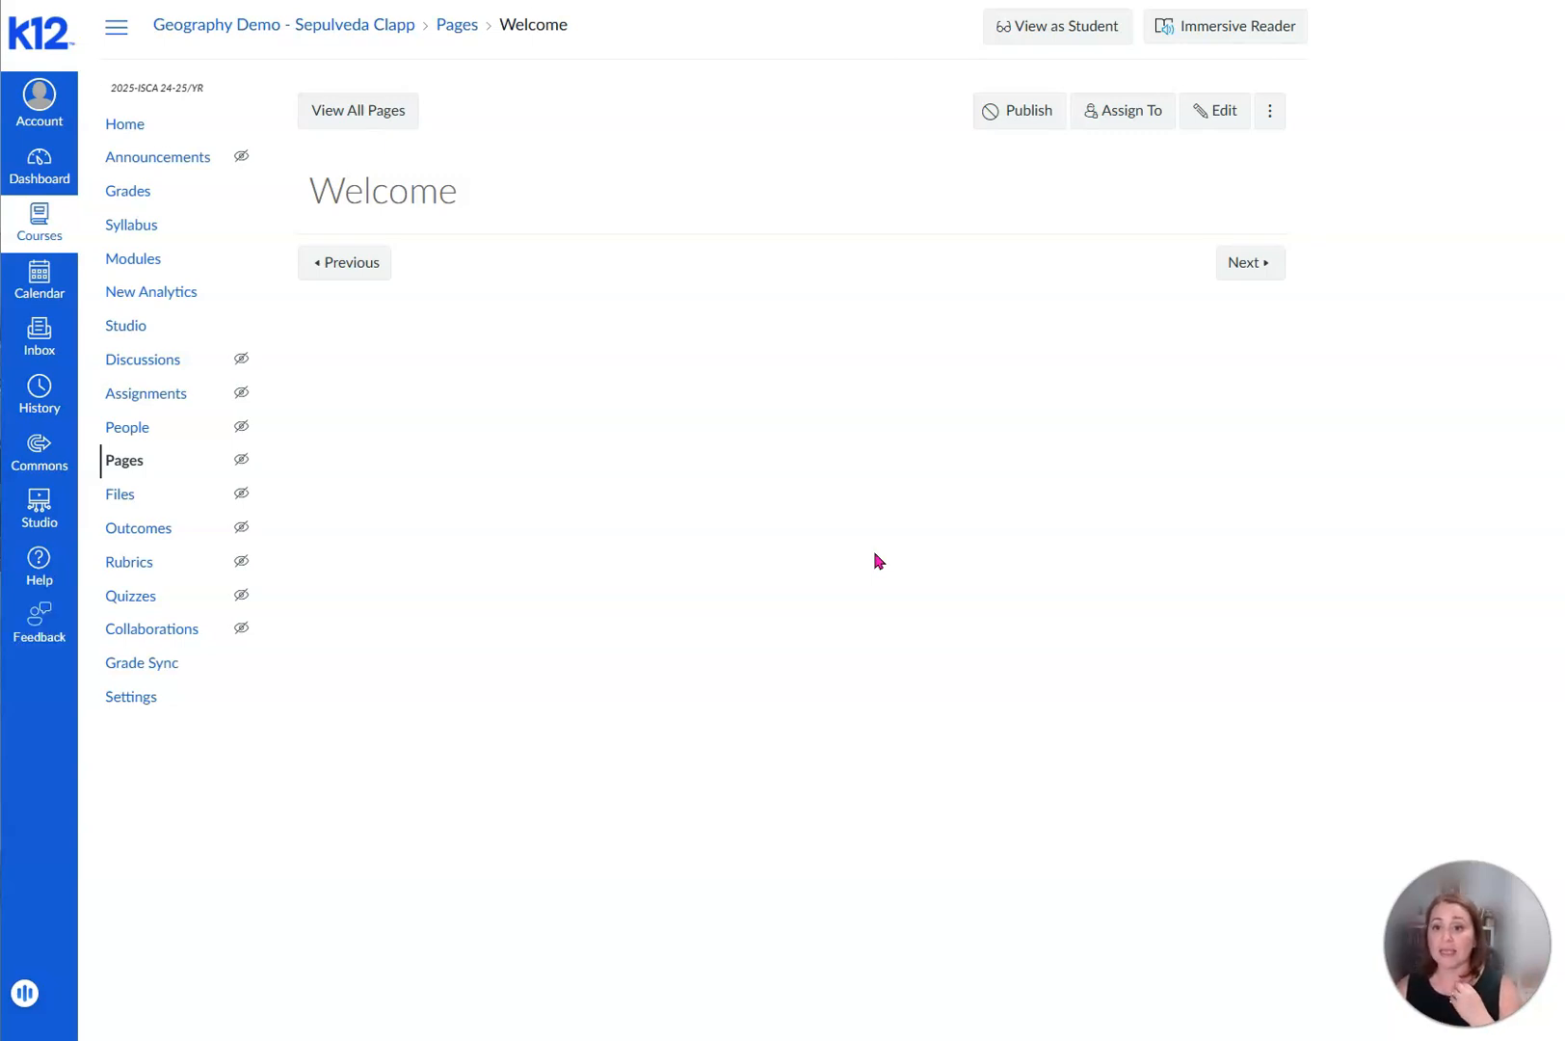
left_click(1209, 115)
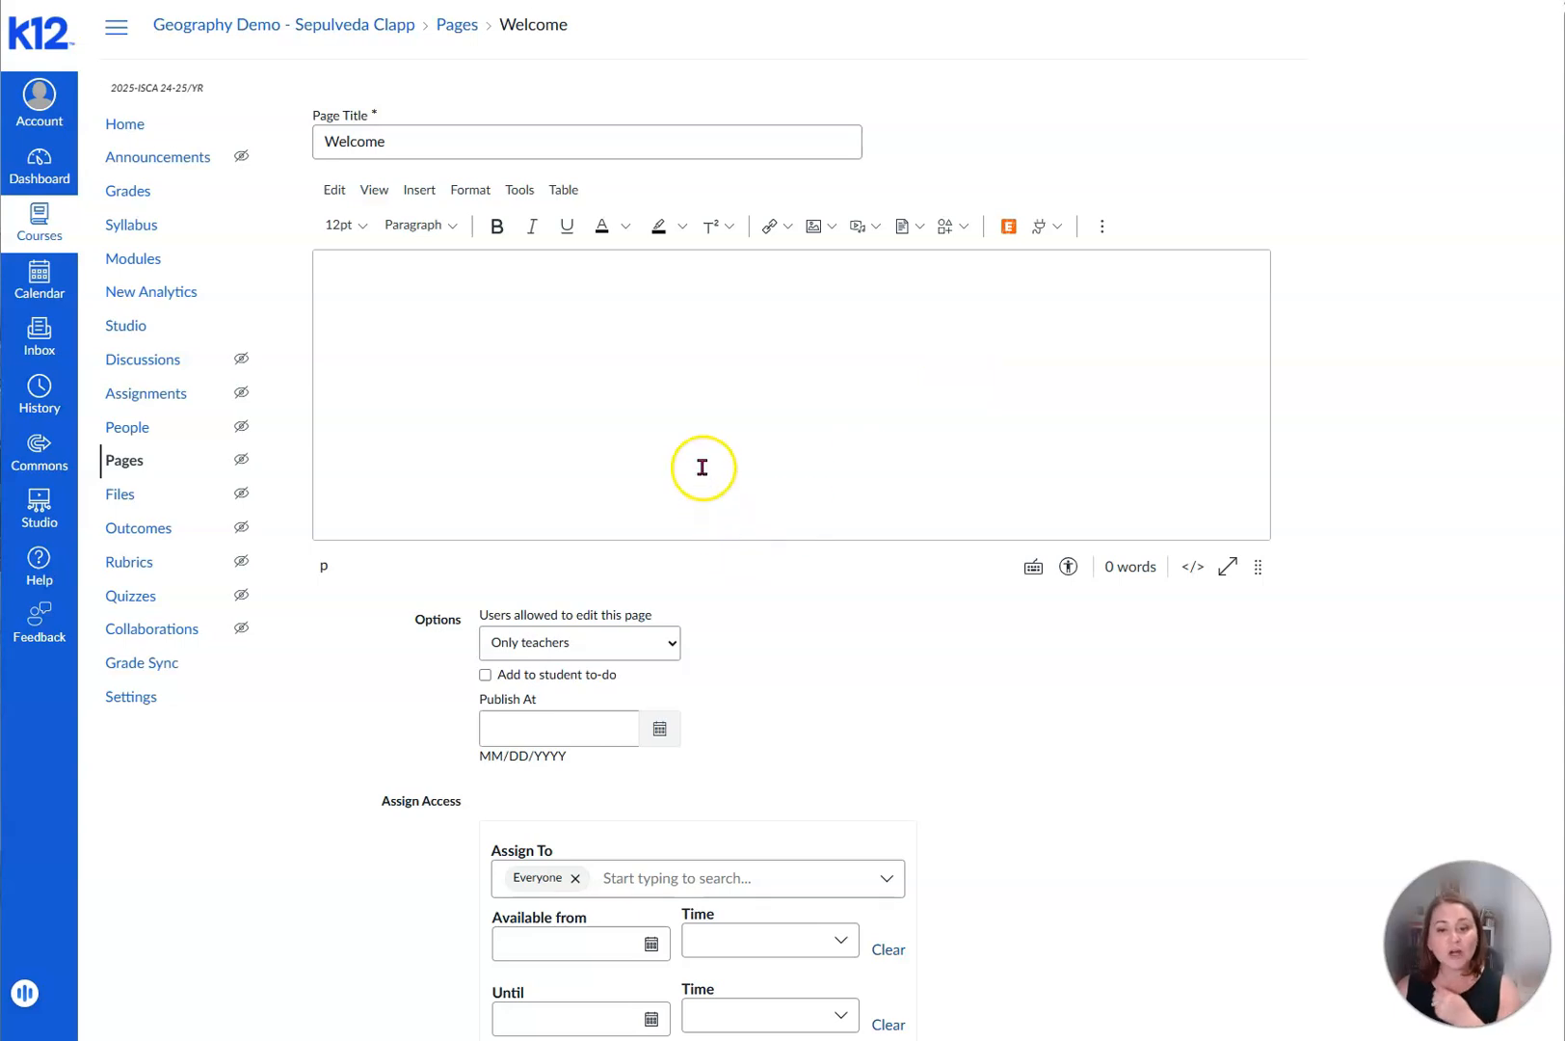
- Enter "SCI102A Physical Science (Physics)" and "Trimester 1" as the first two lines of the page body
left_click(354, 280)
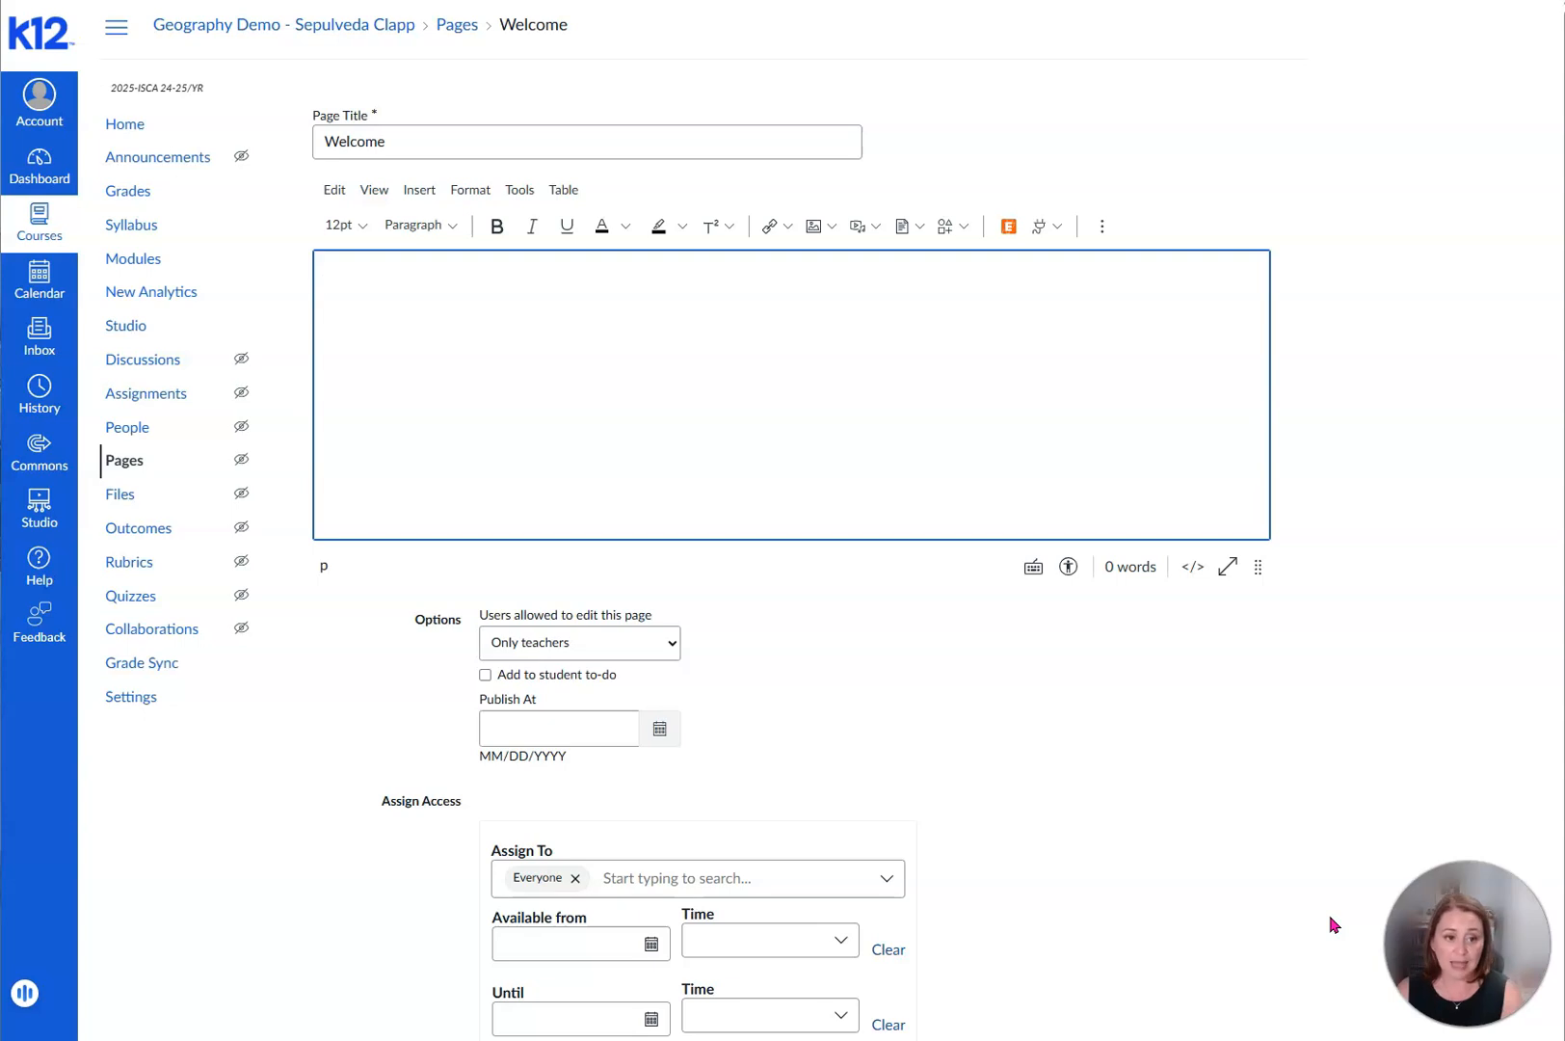
type("SCI102A Py")
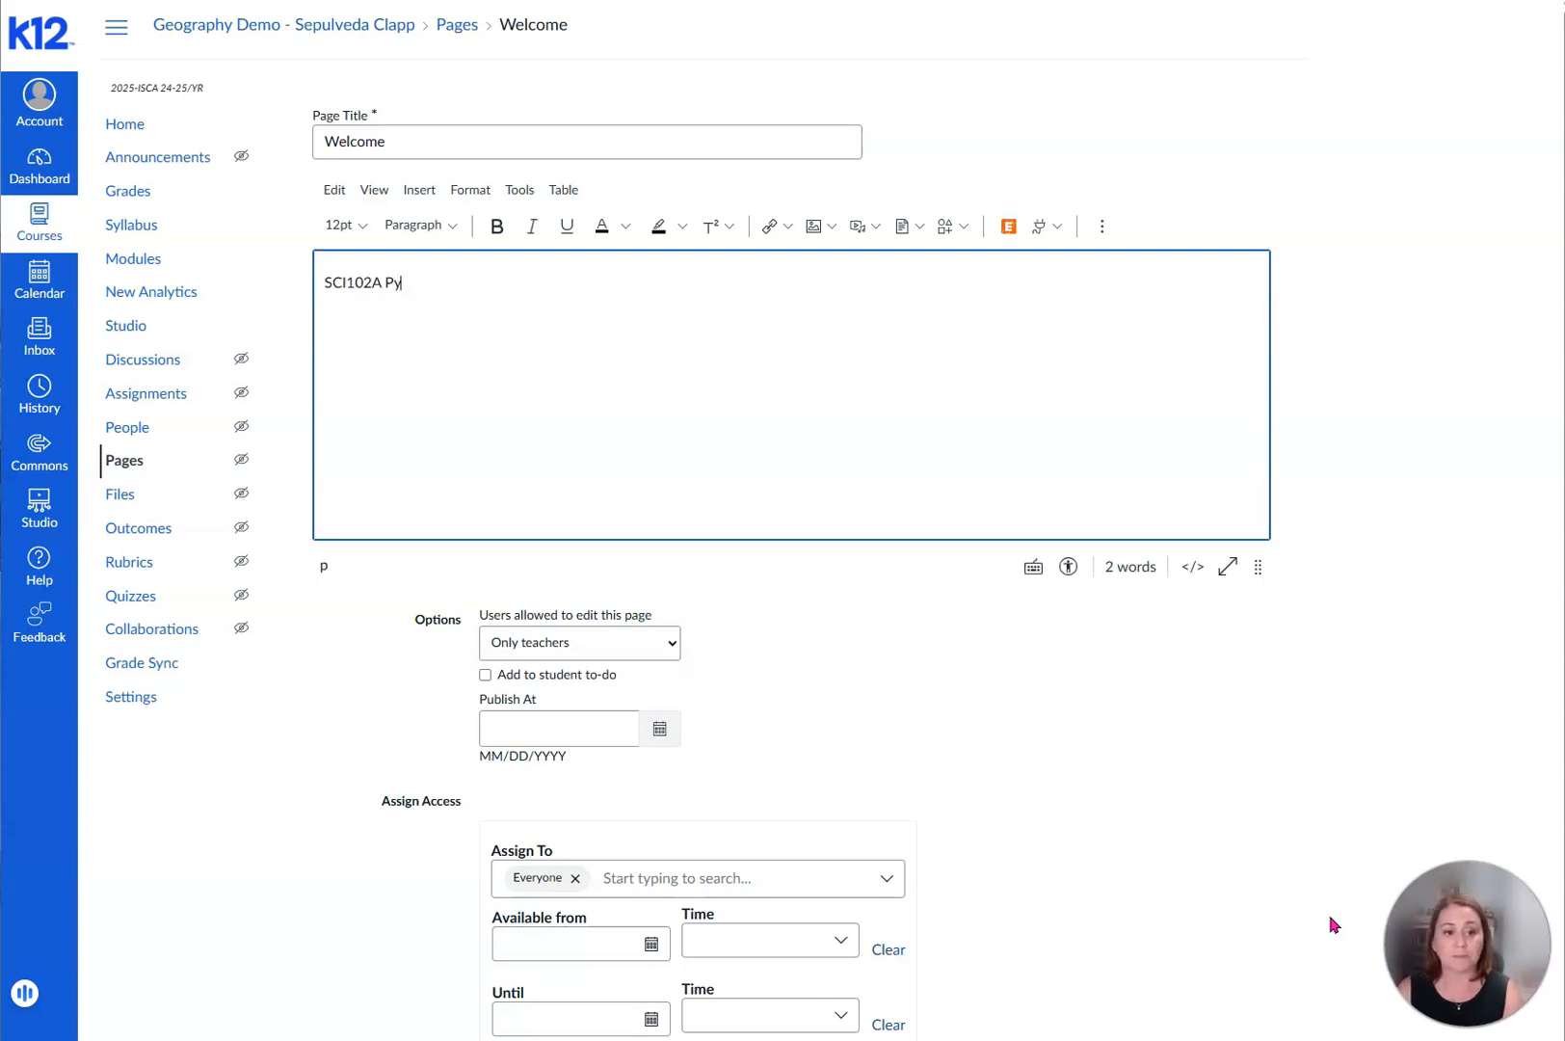
type("hysical Science")
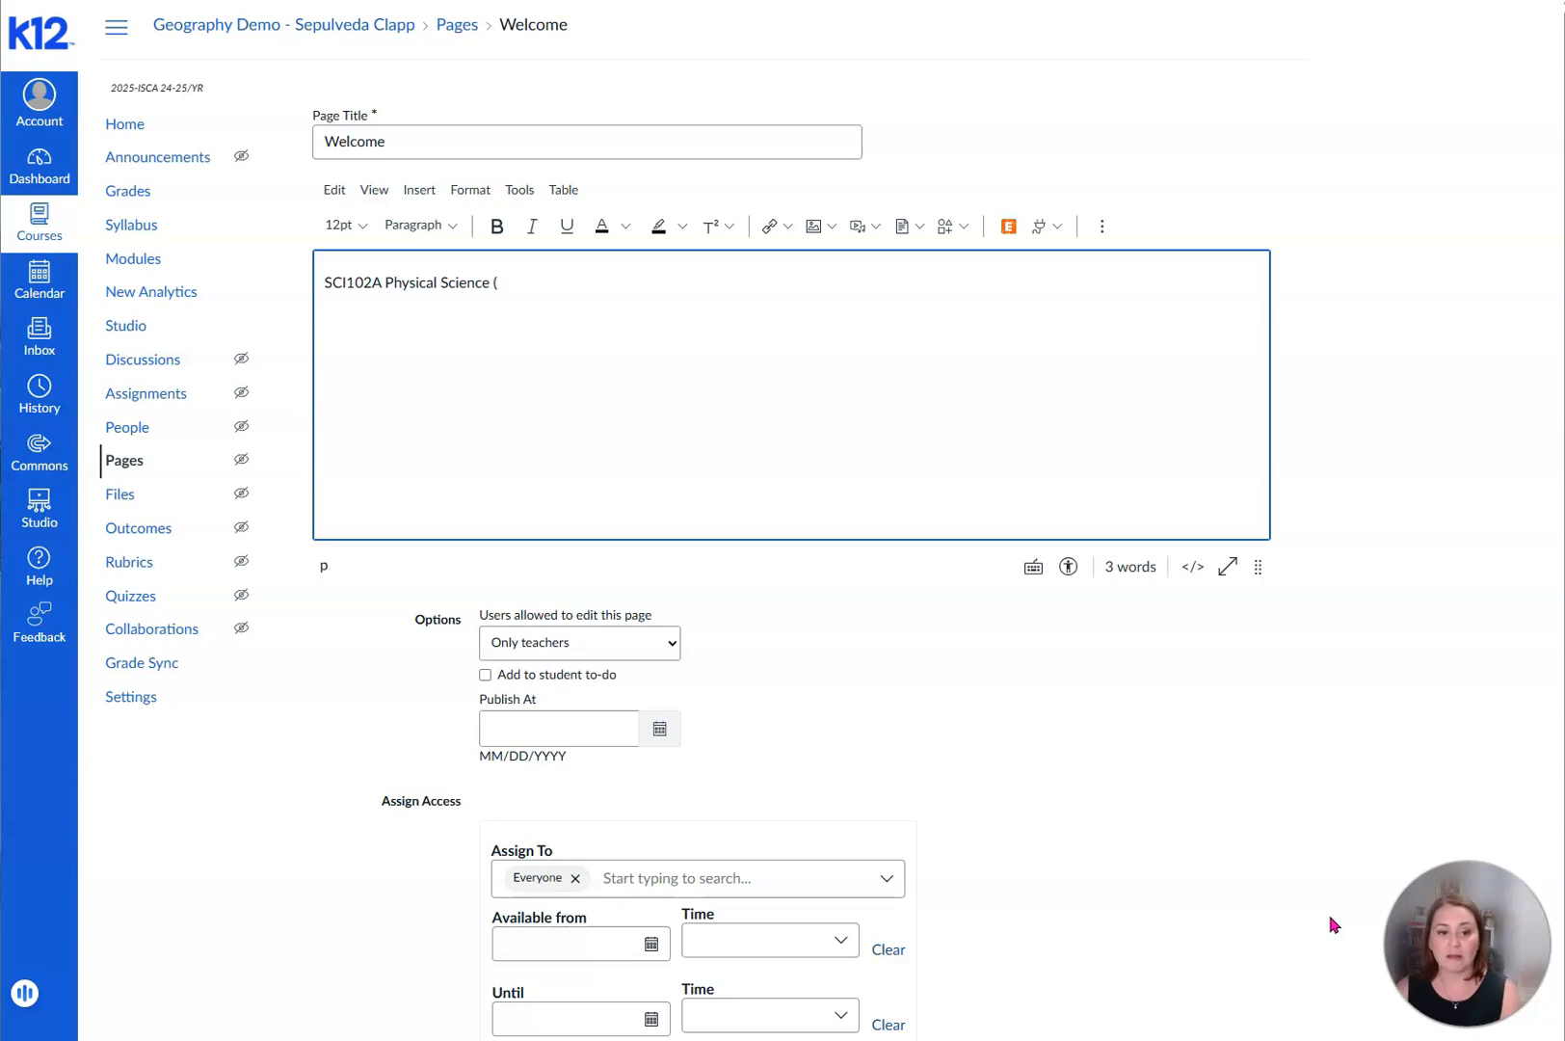
type(" (Physics")
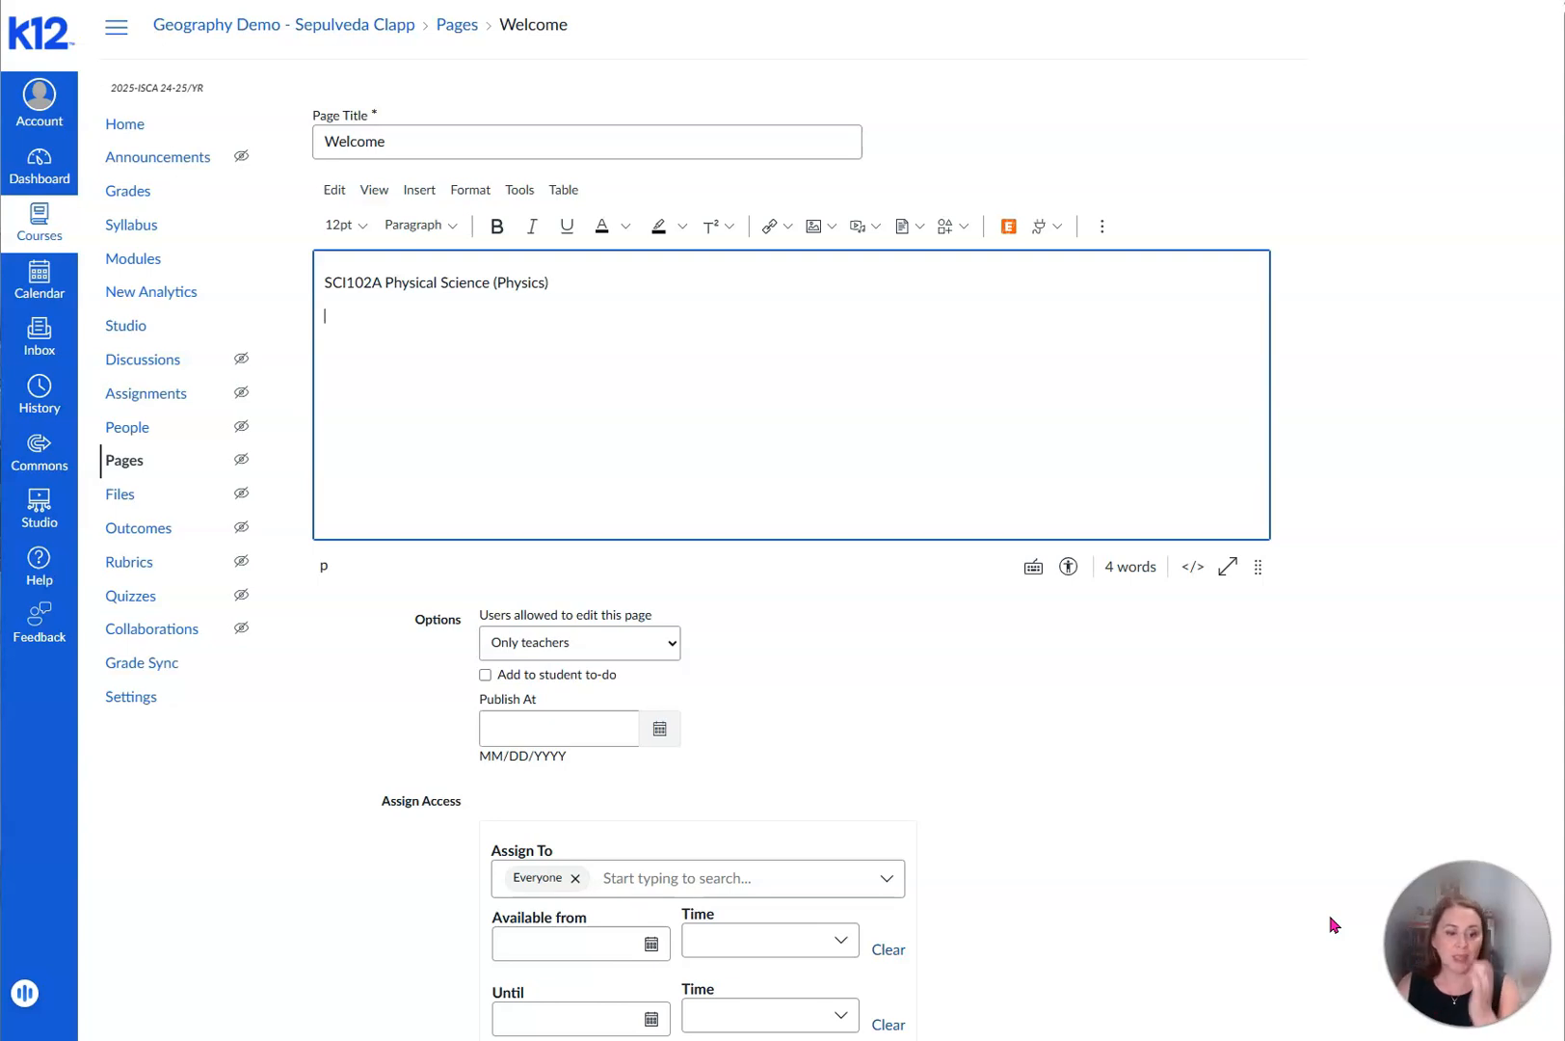
type("Trims")
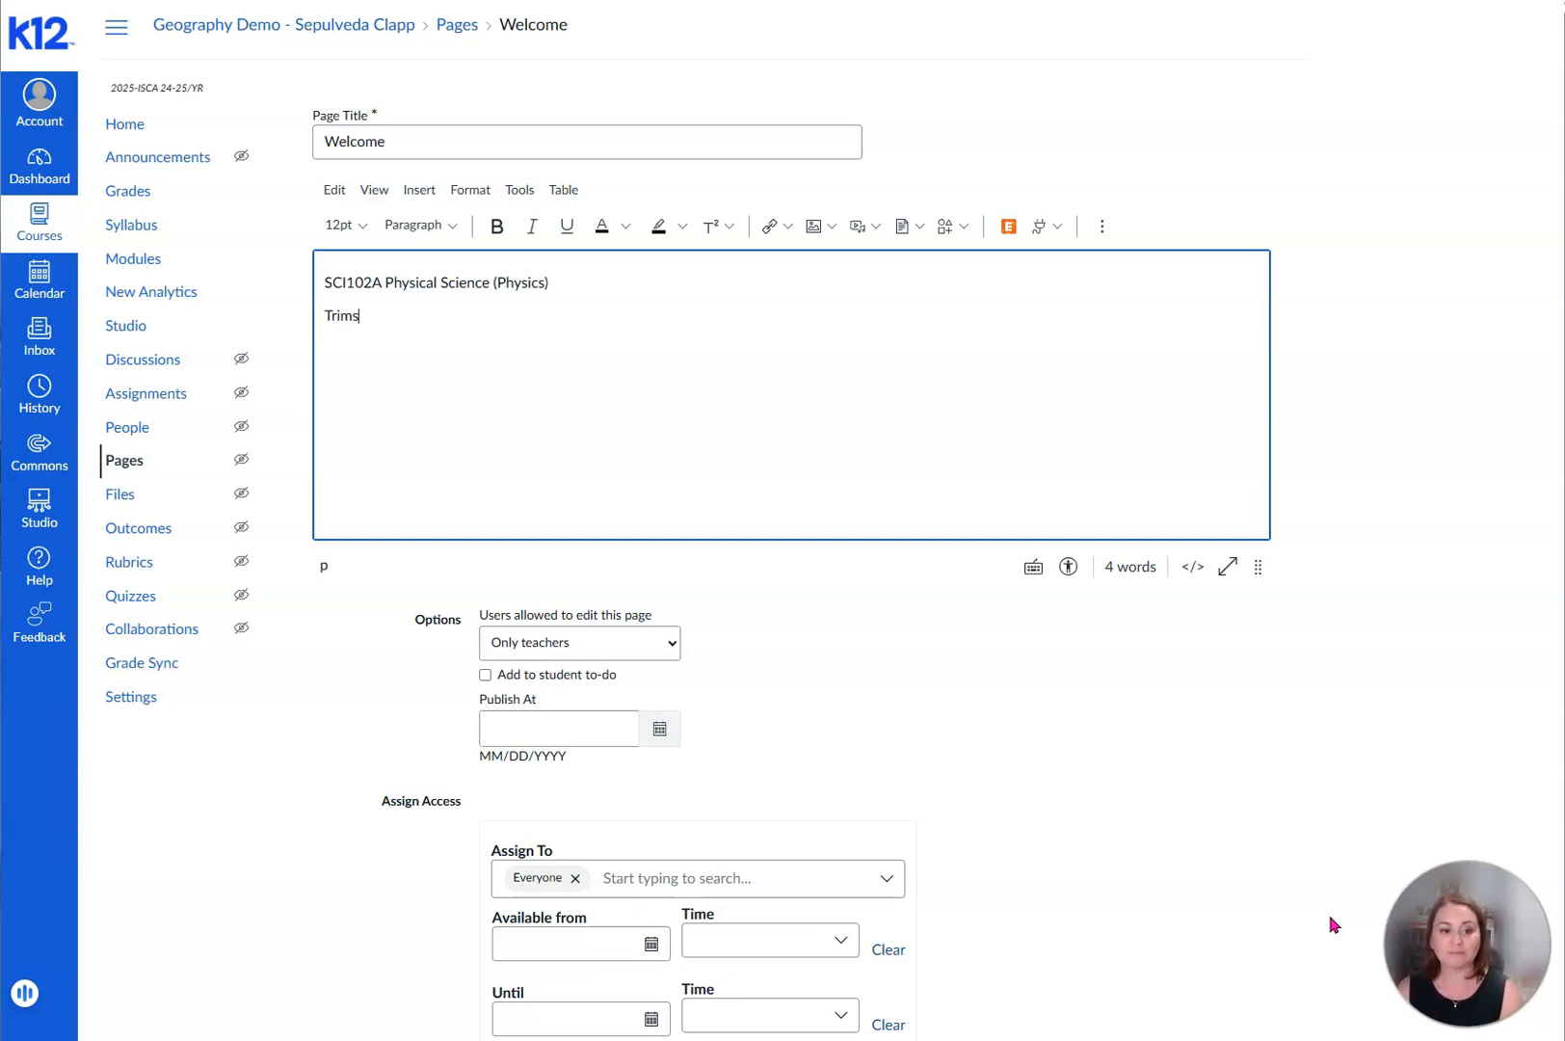
key("BackSpace")
type("ester 1")
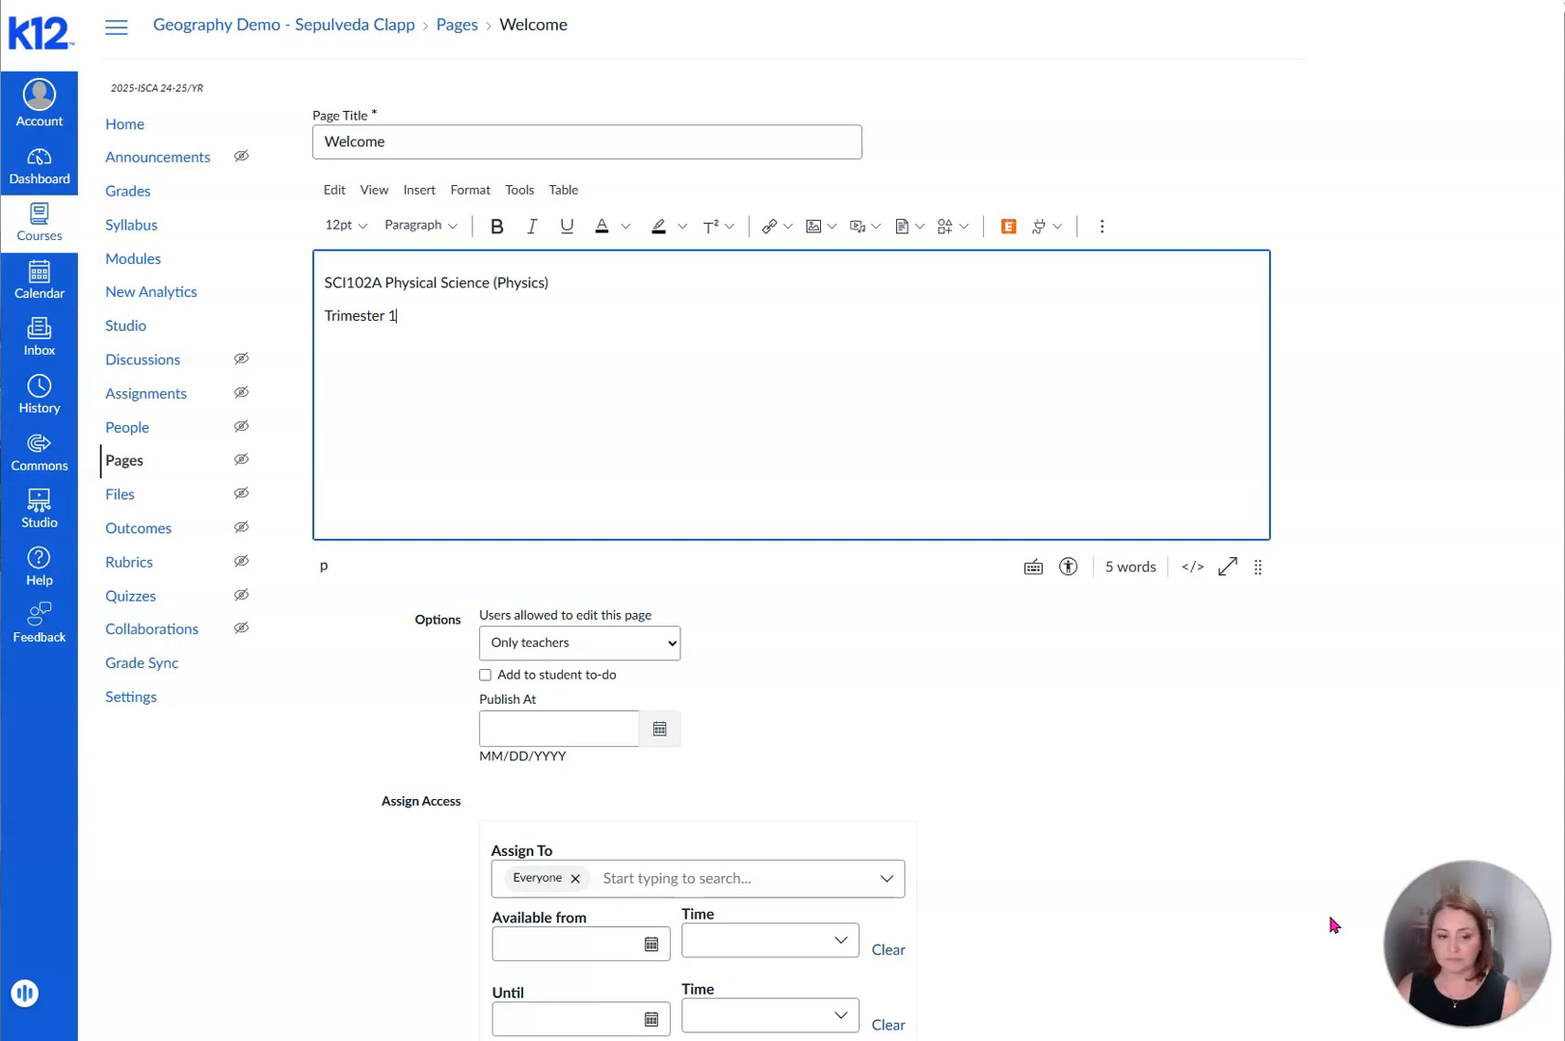
type("Mrs. Sepulved")
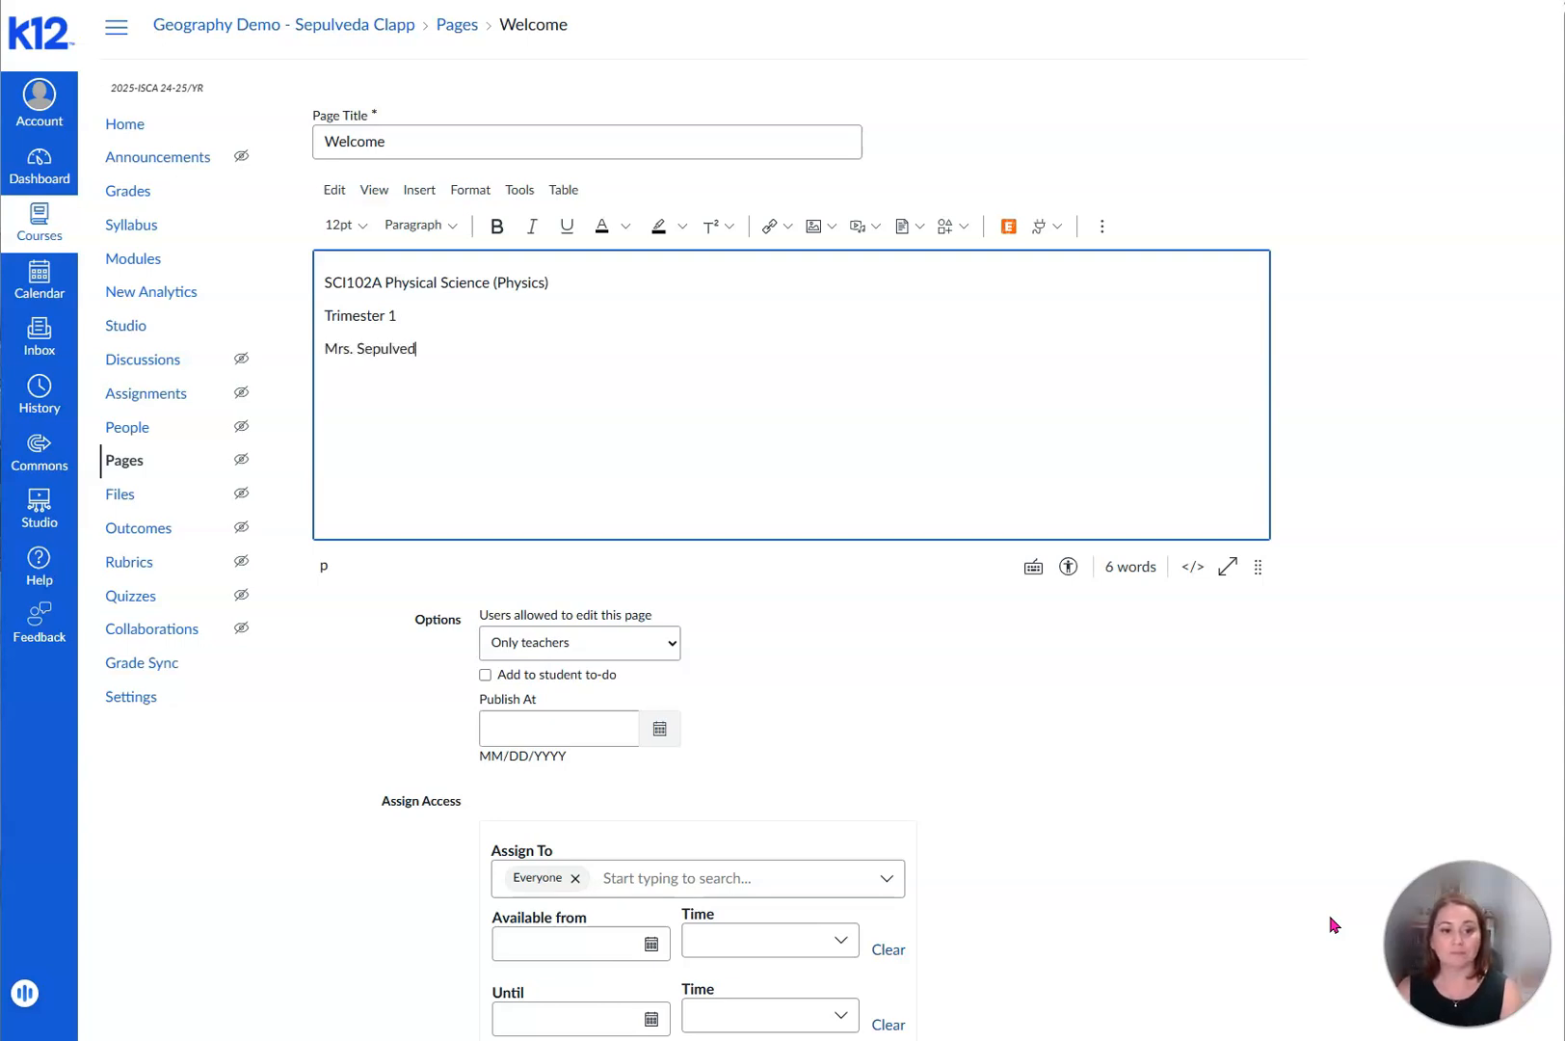
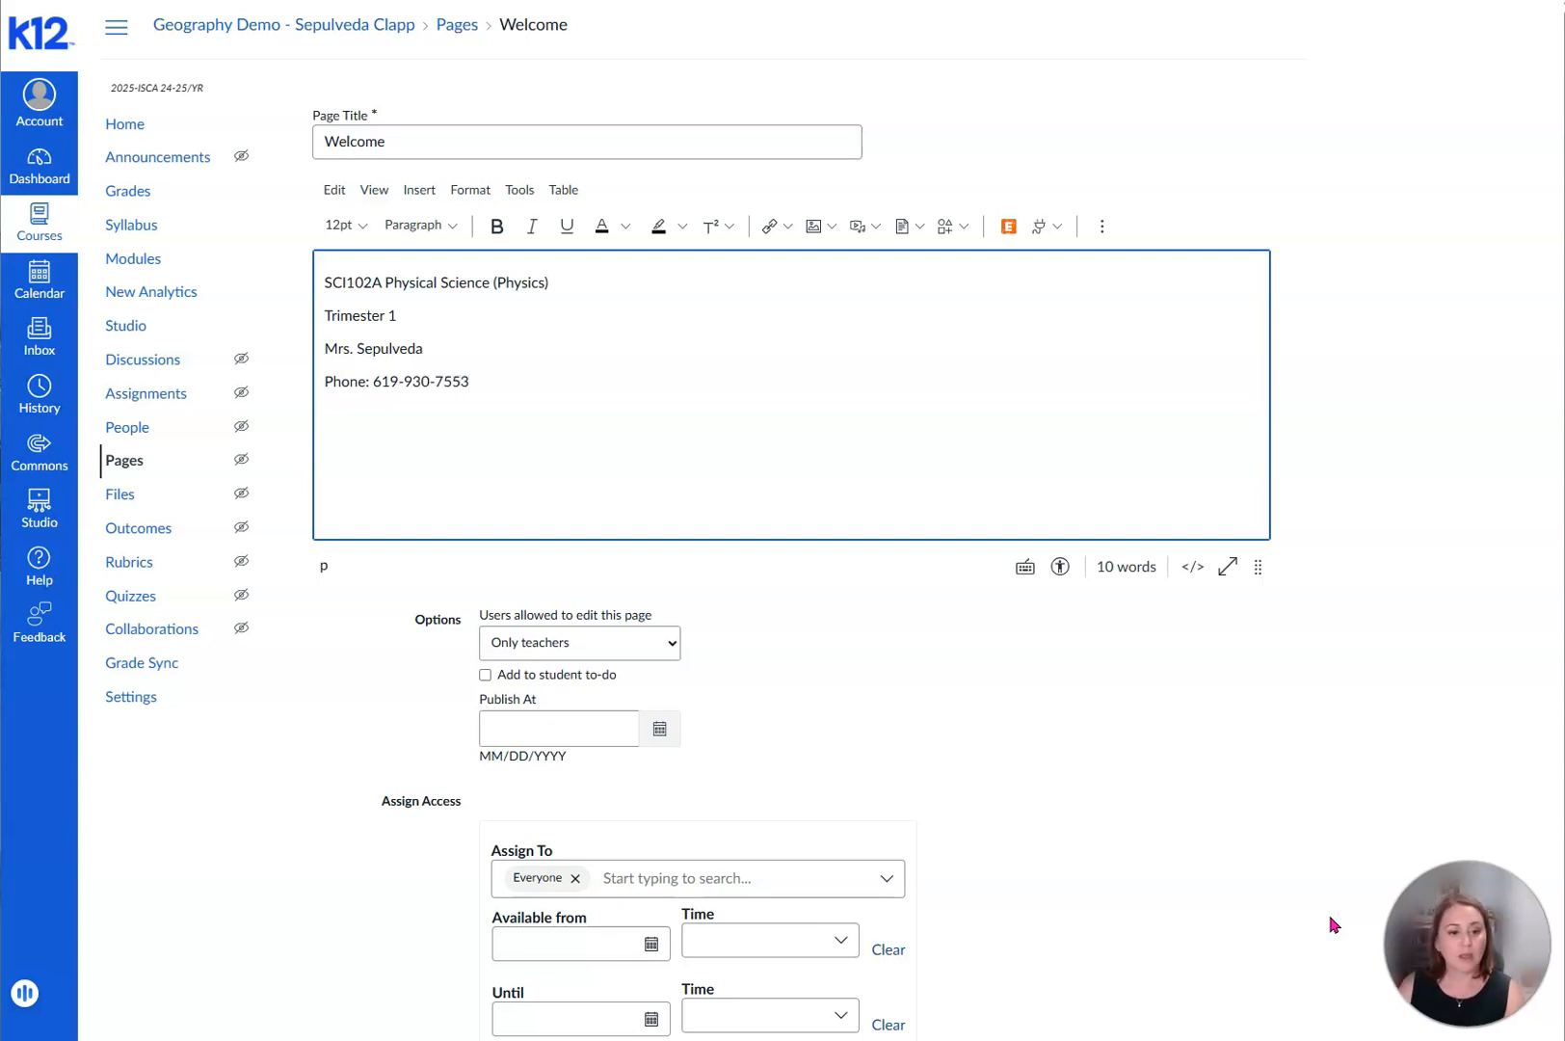
- Add an "Email:" line with the teacher's e-mail address below the phone line, followed by a new empty line
key("Return")
type("Email")
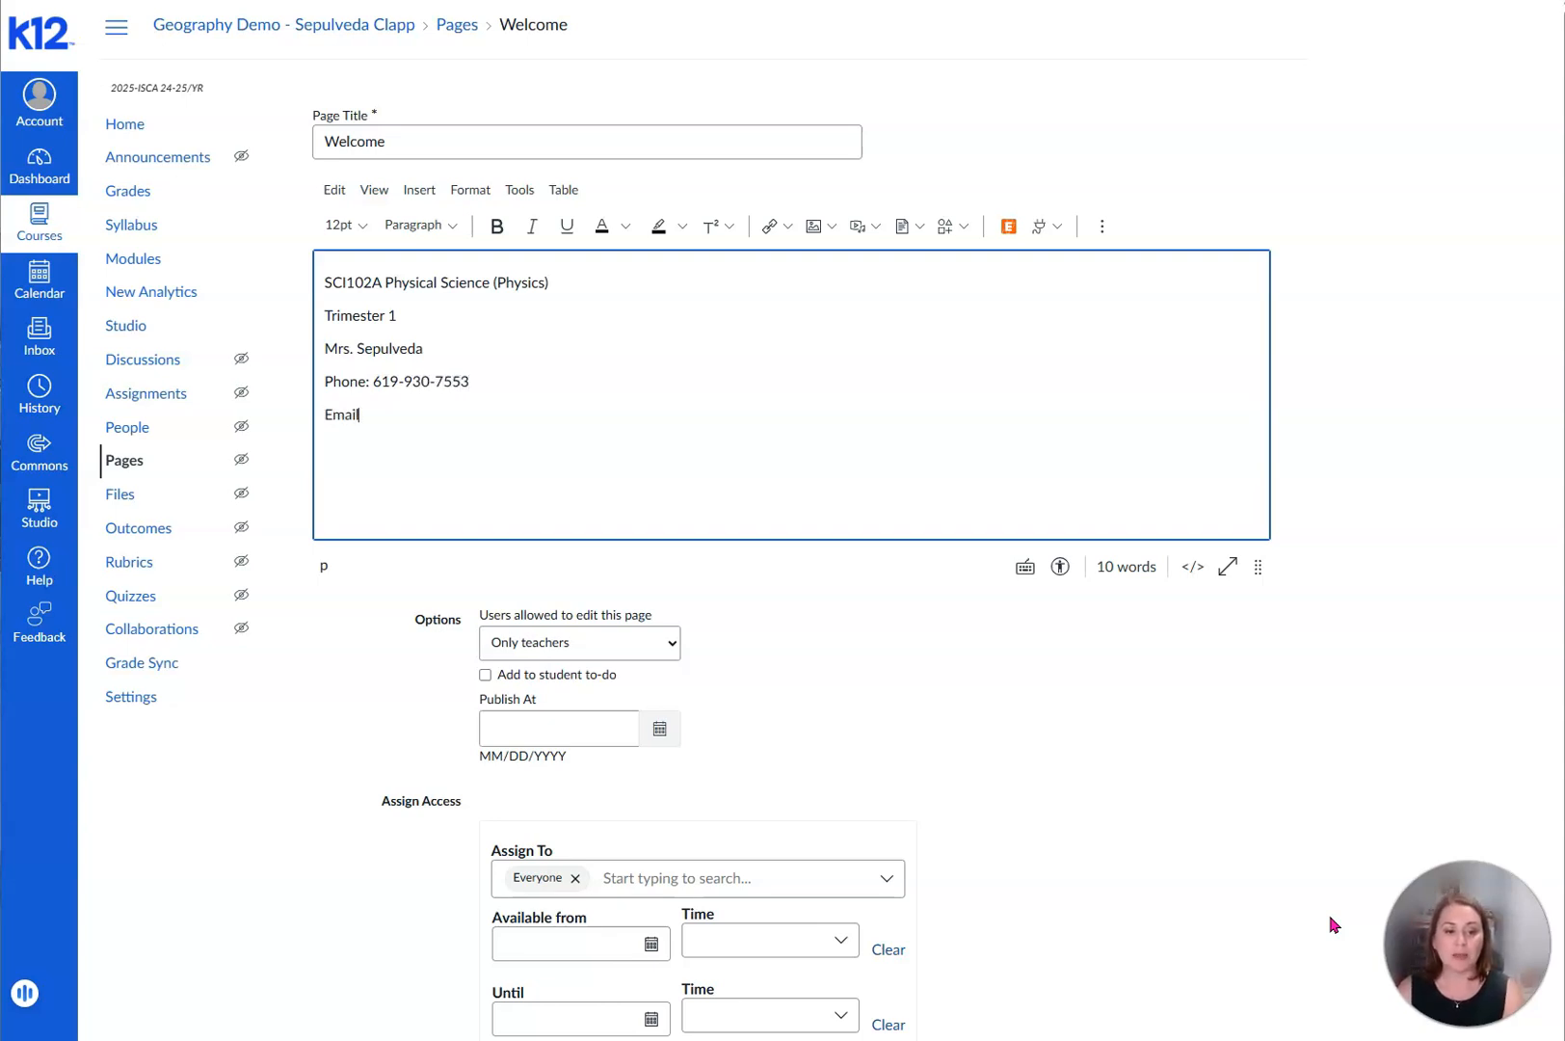
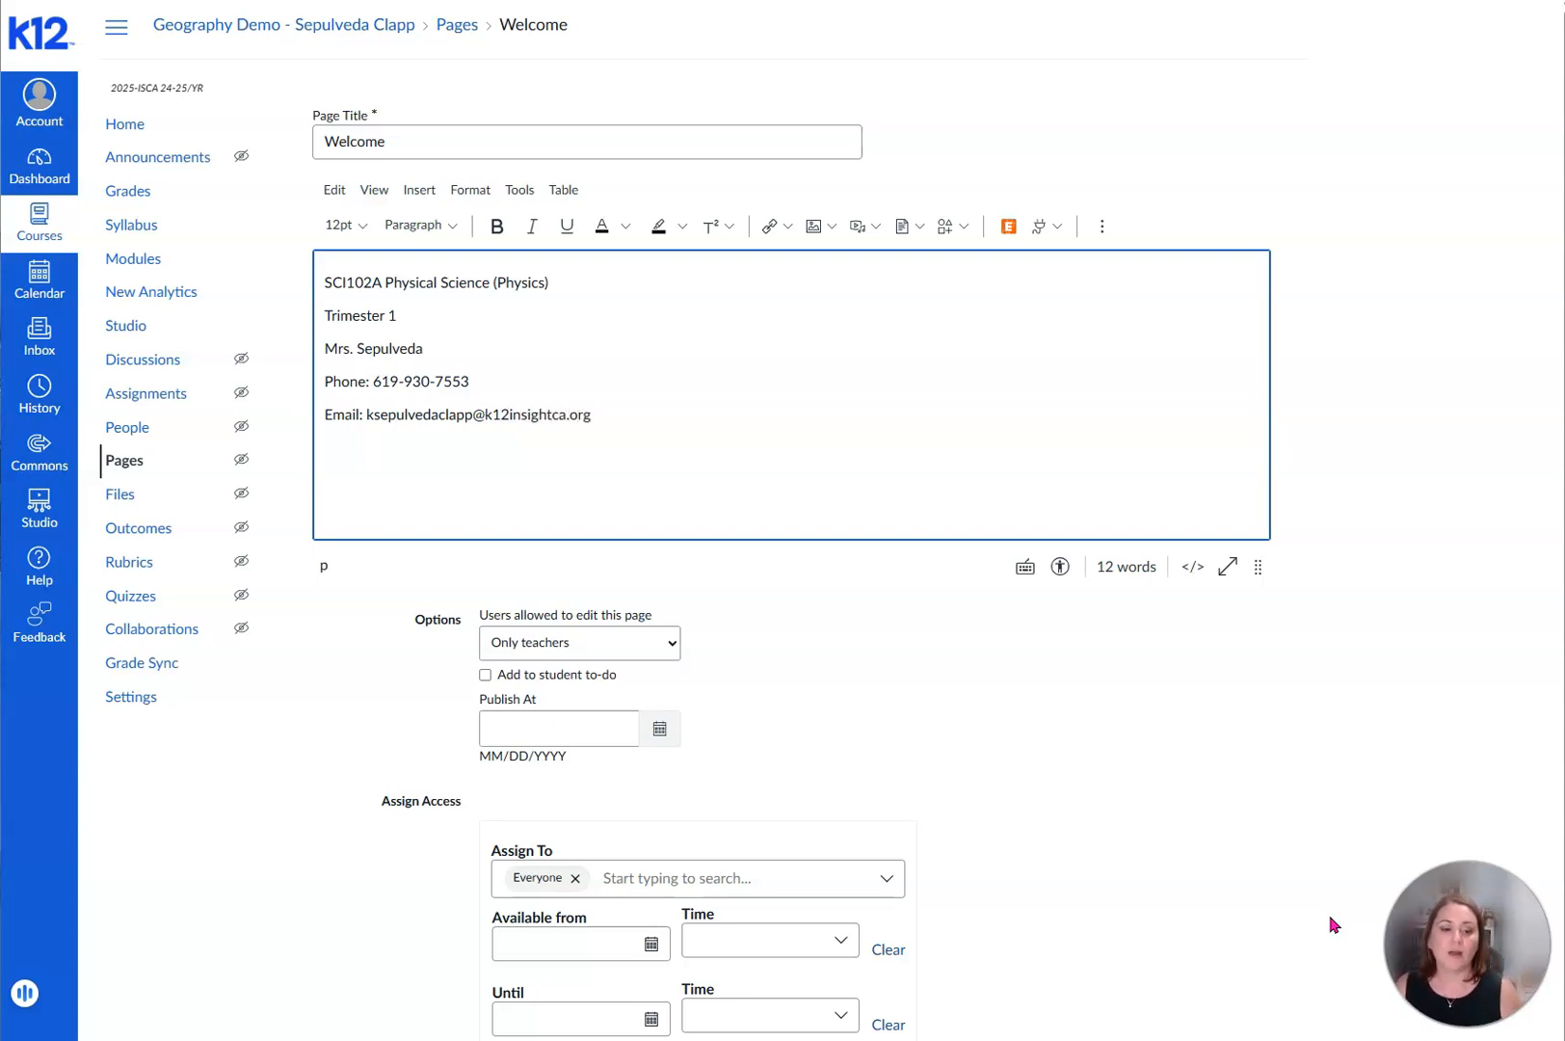
key("Return")
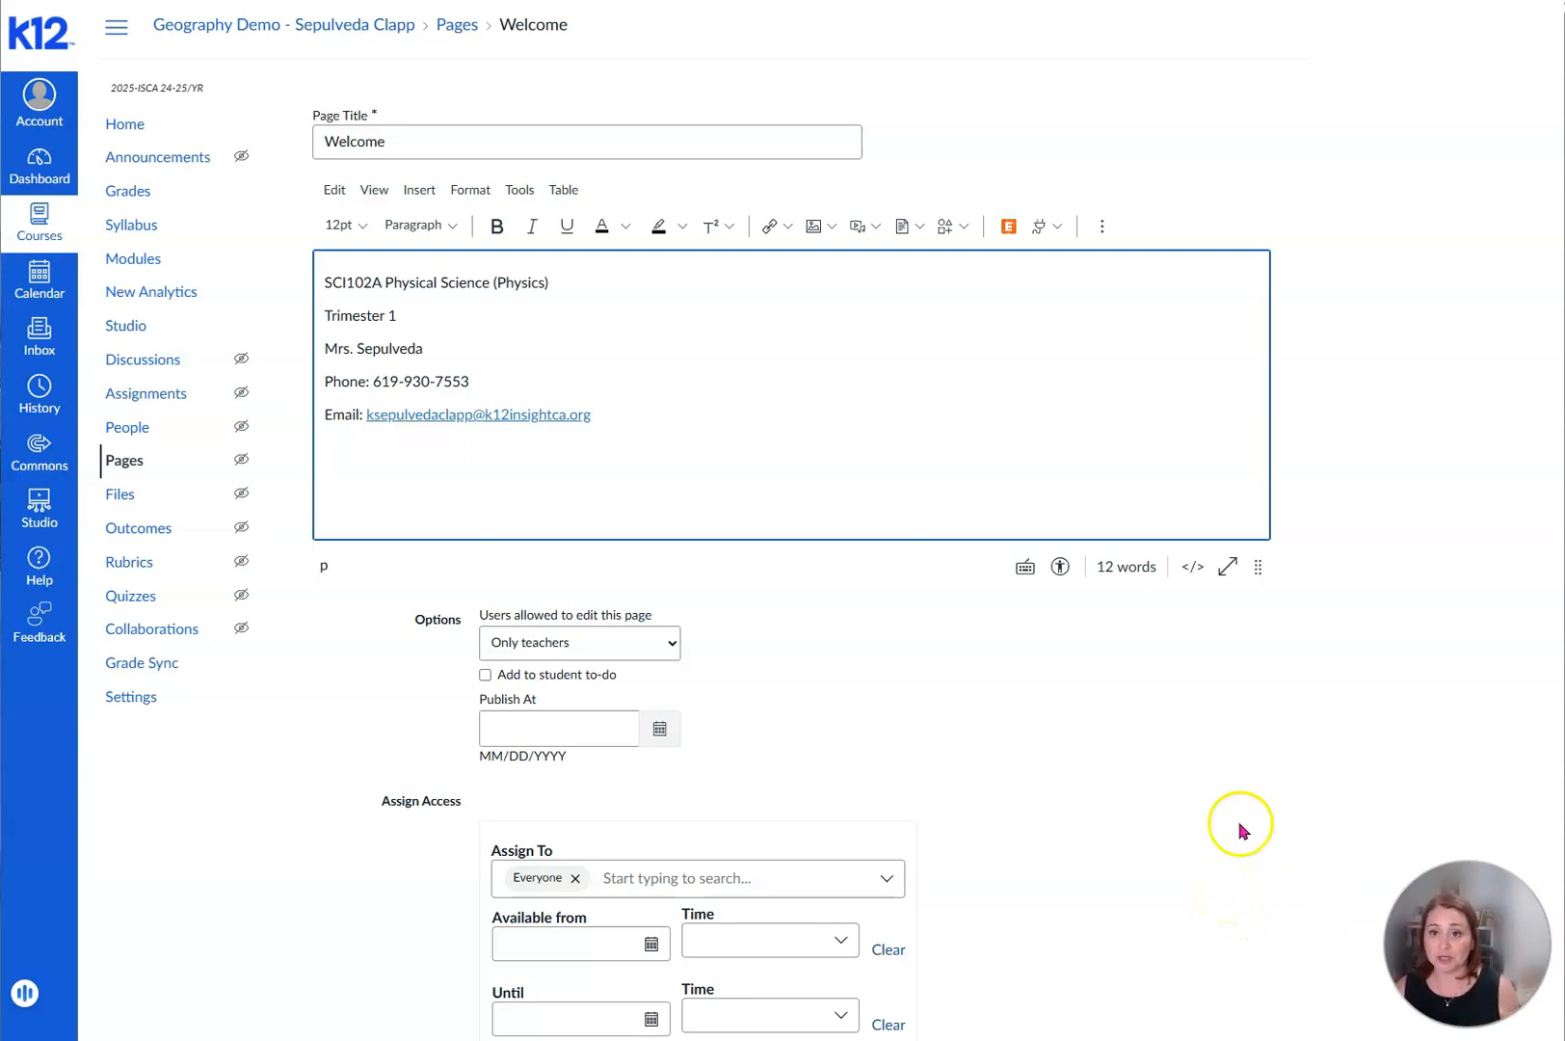
- Switch to the Google Images results, copy the Freepik physics picture, and paste it below the Email line of the Welcome page
left_click(1026, 2)
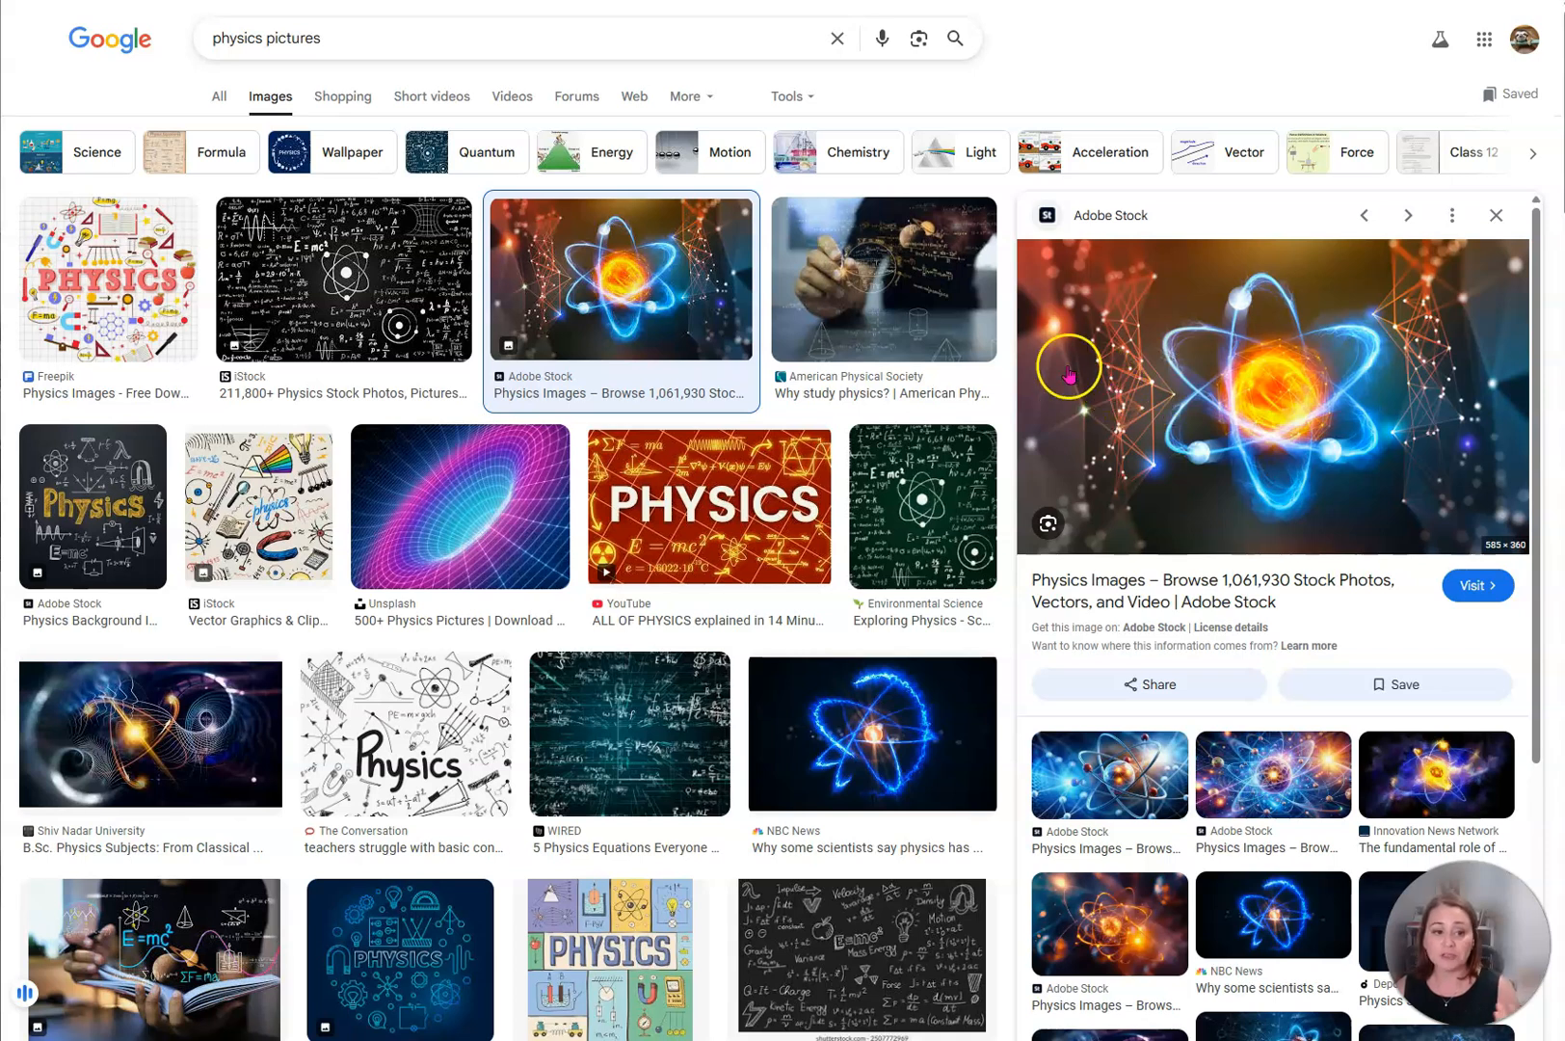
left_click(94, 297)
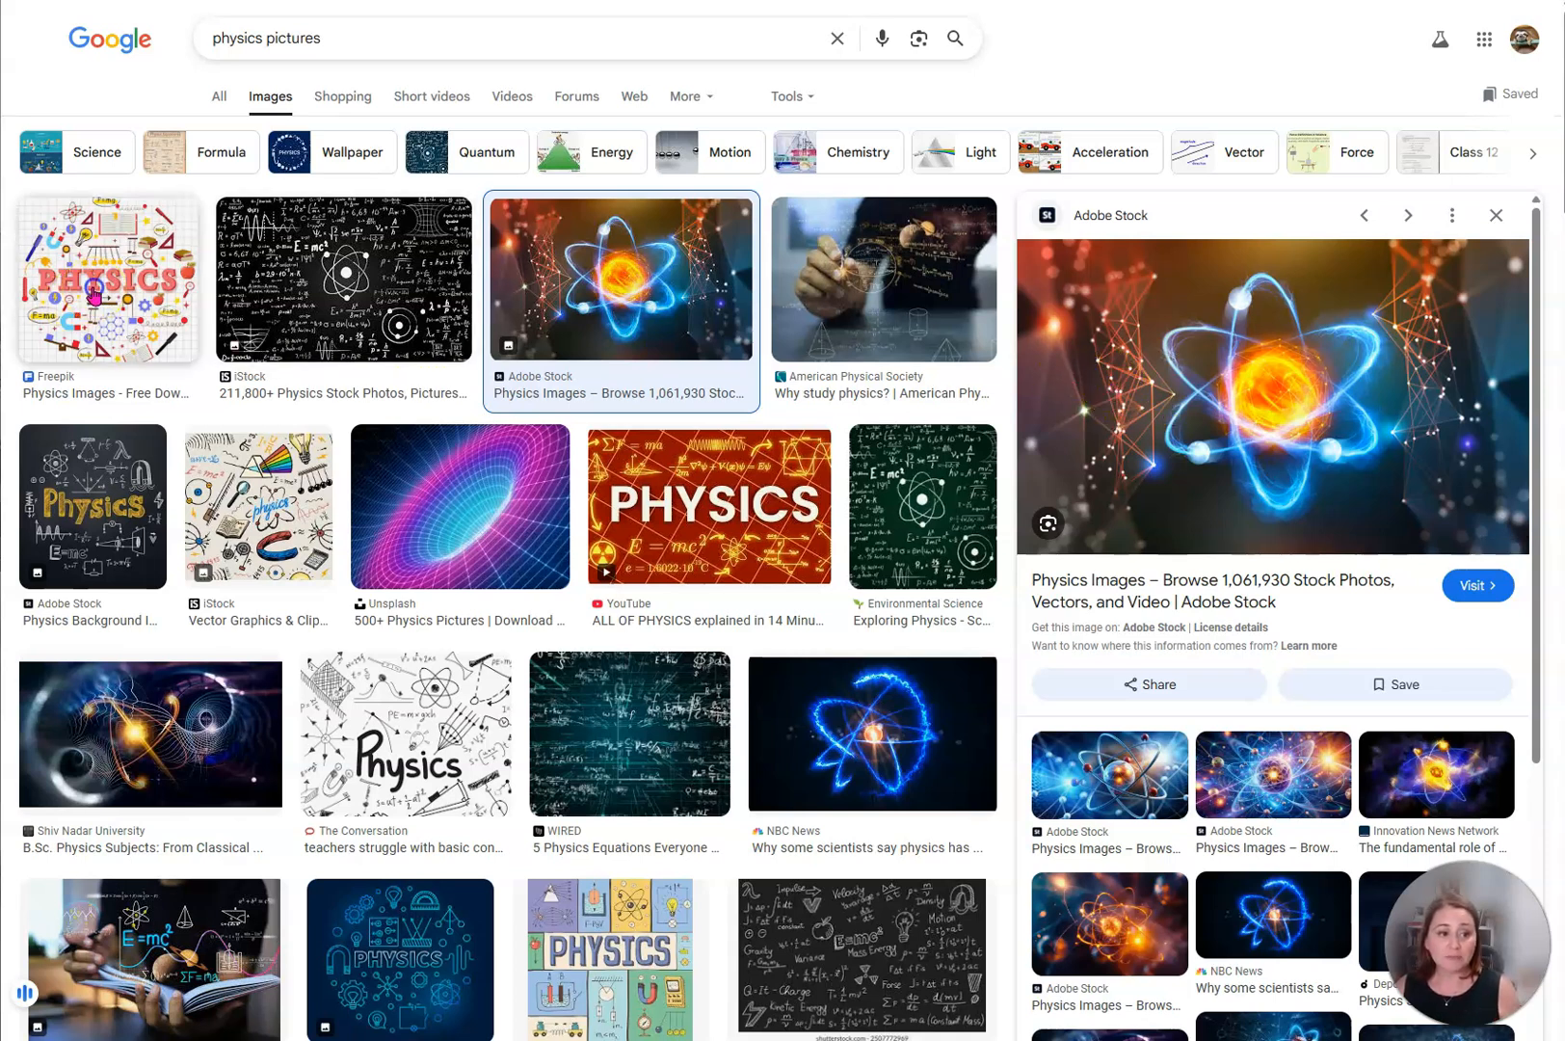
right_click(1235, 415)
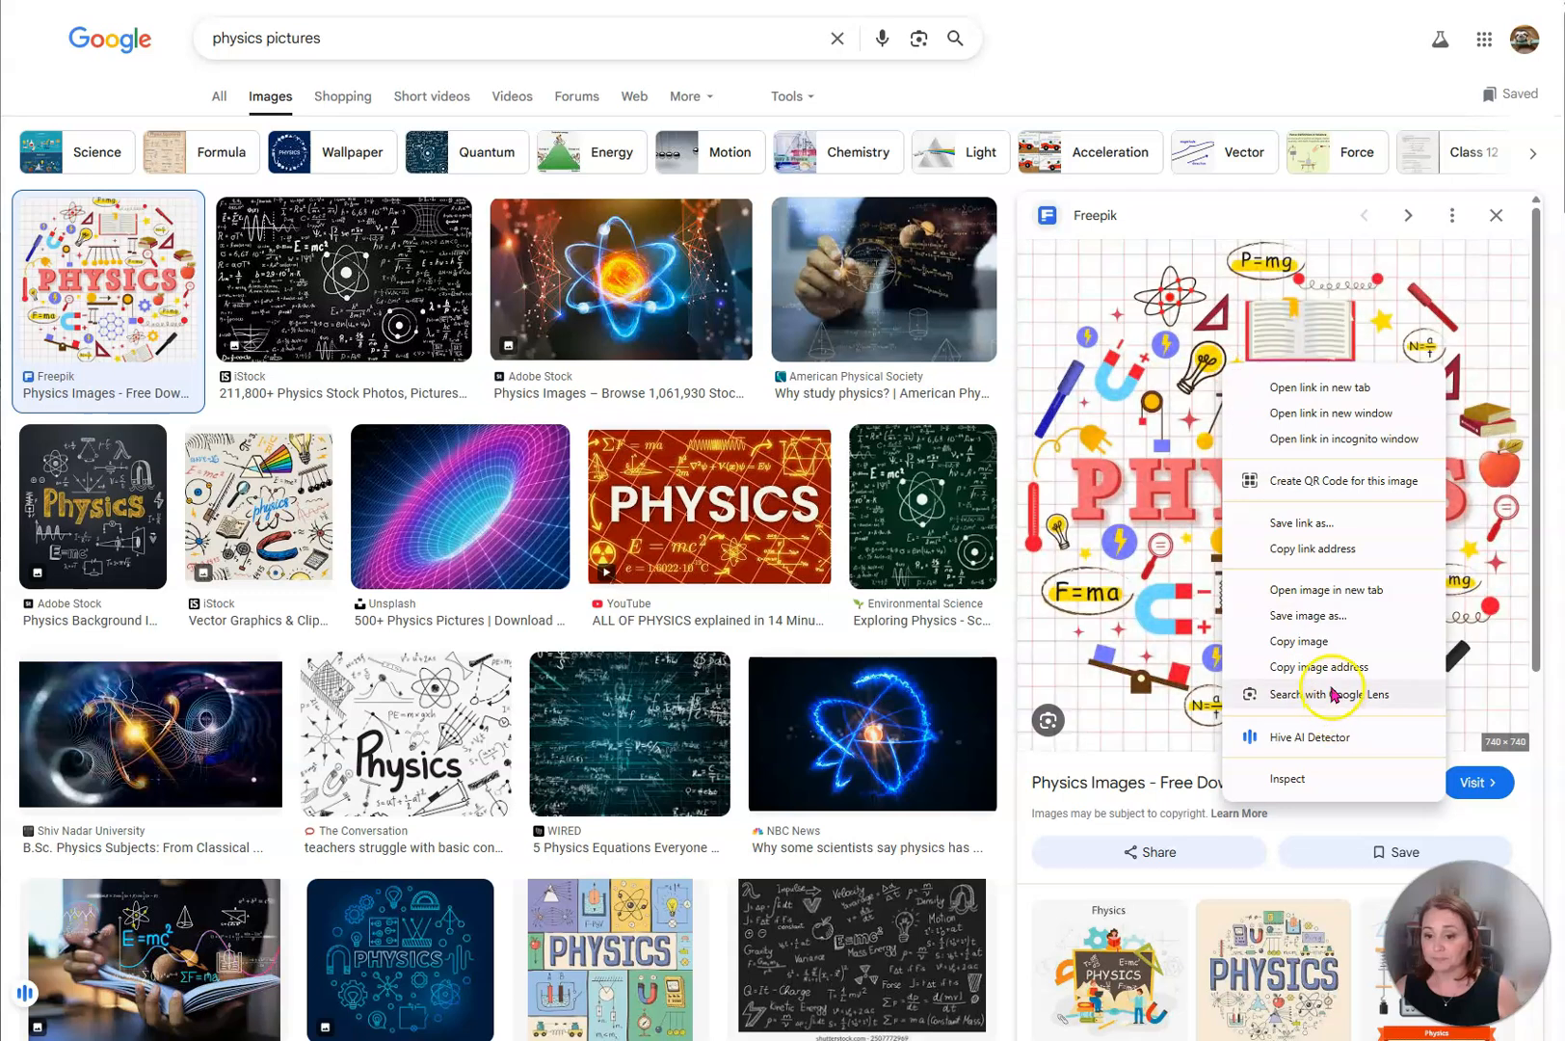
left_click(1318, 643)
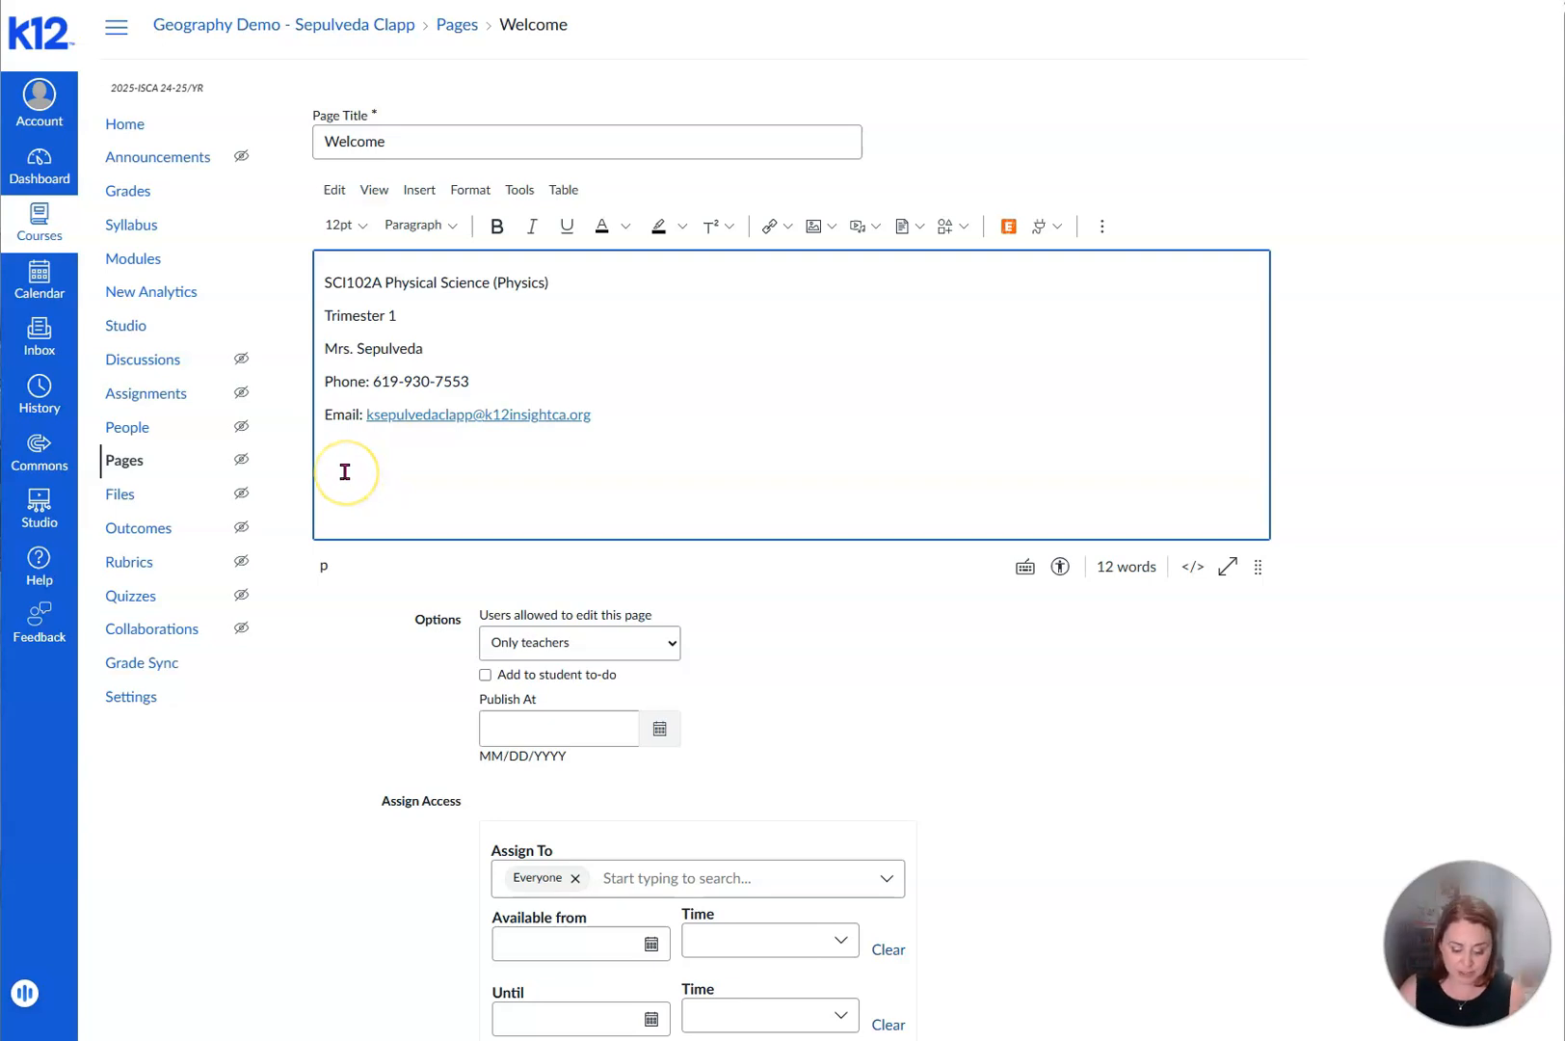
key("ctrl+v")
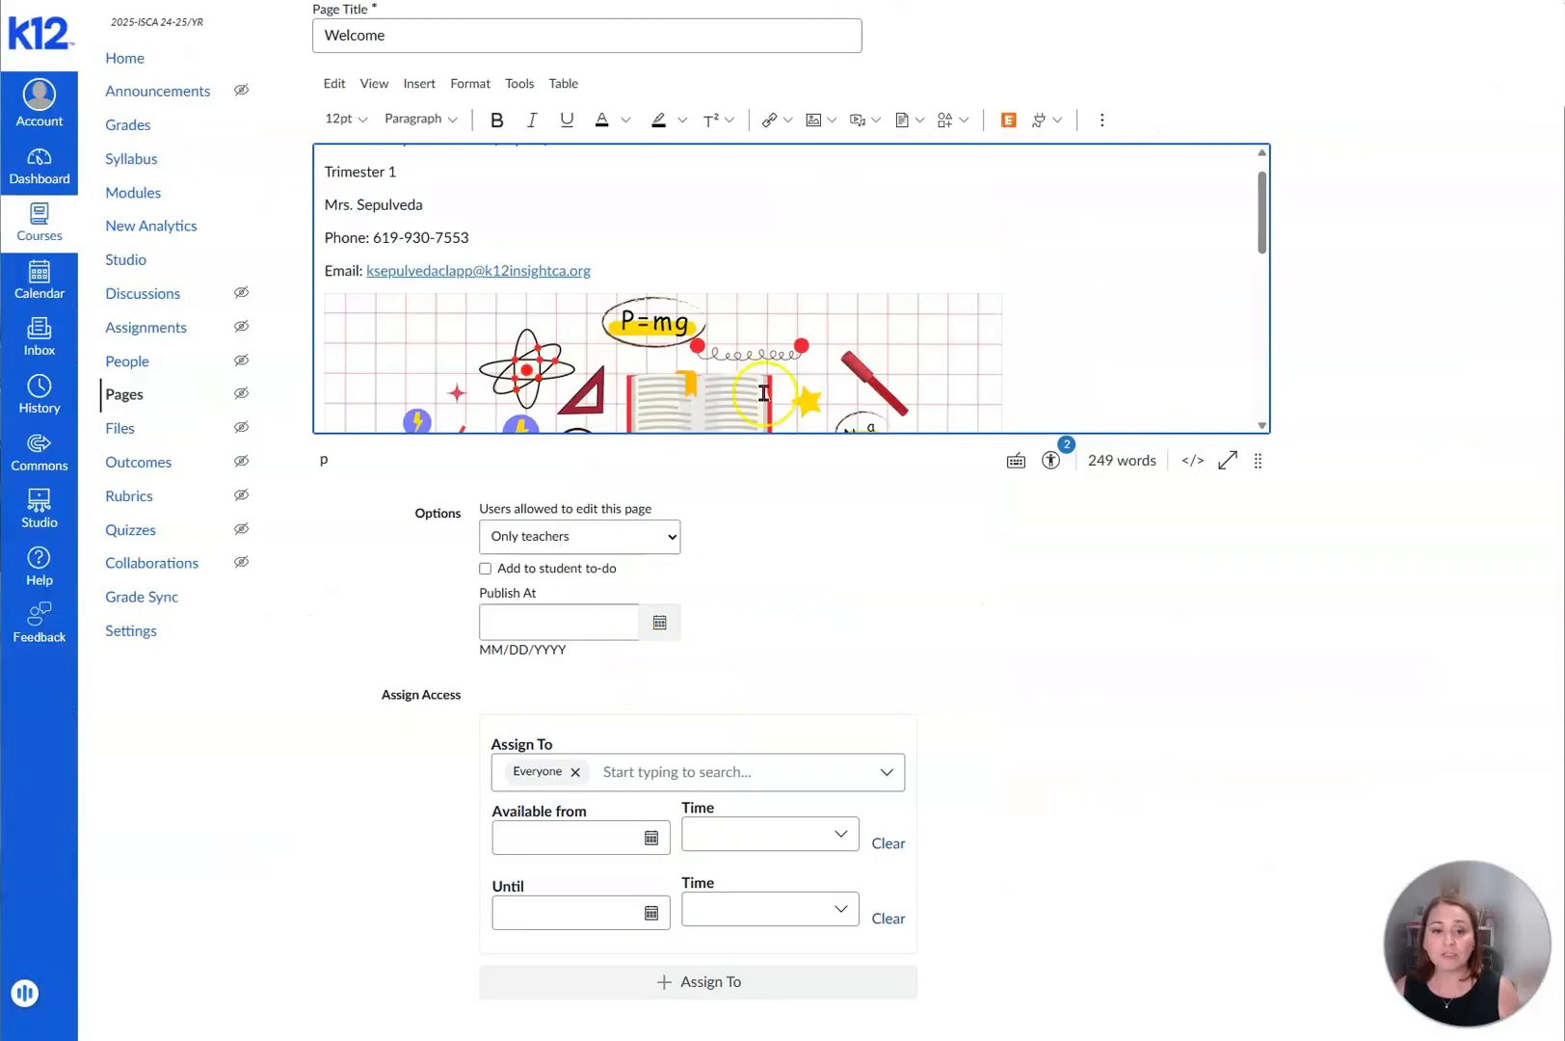
left_click(814, 117)
left_click(843, 164)
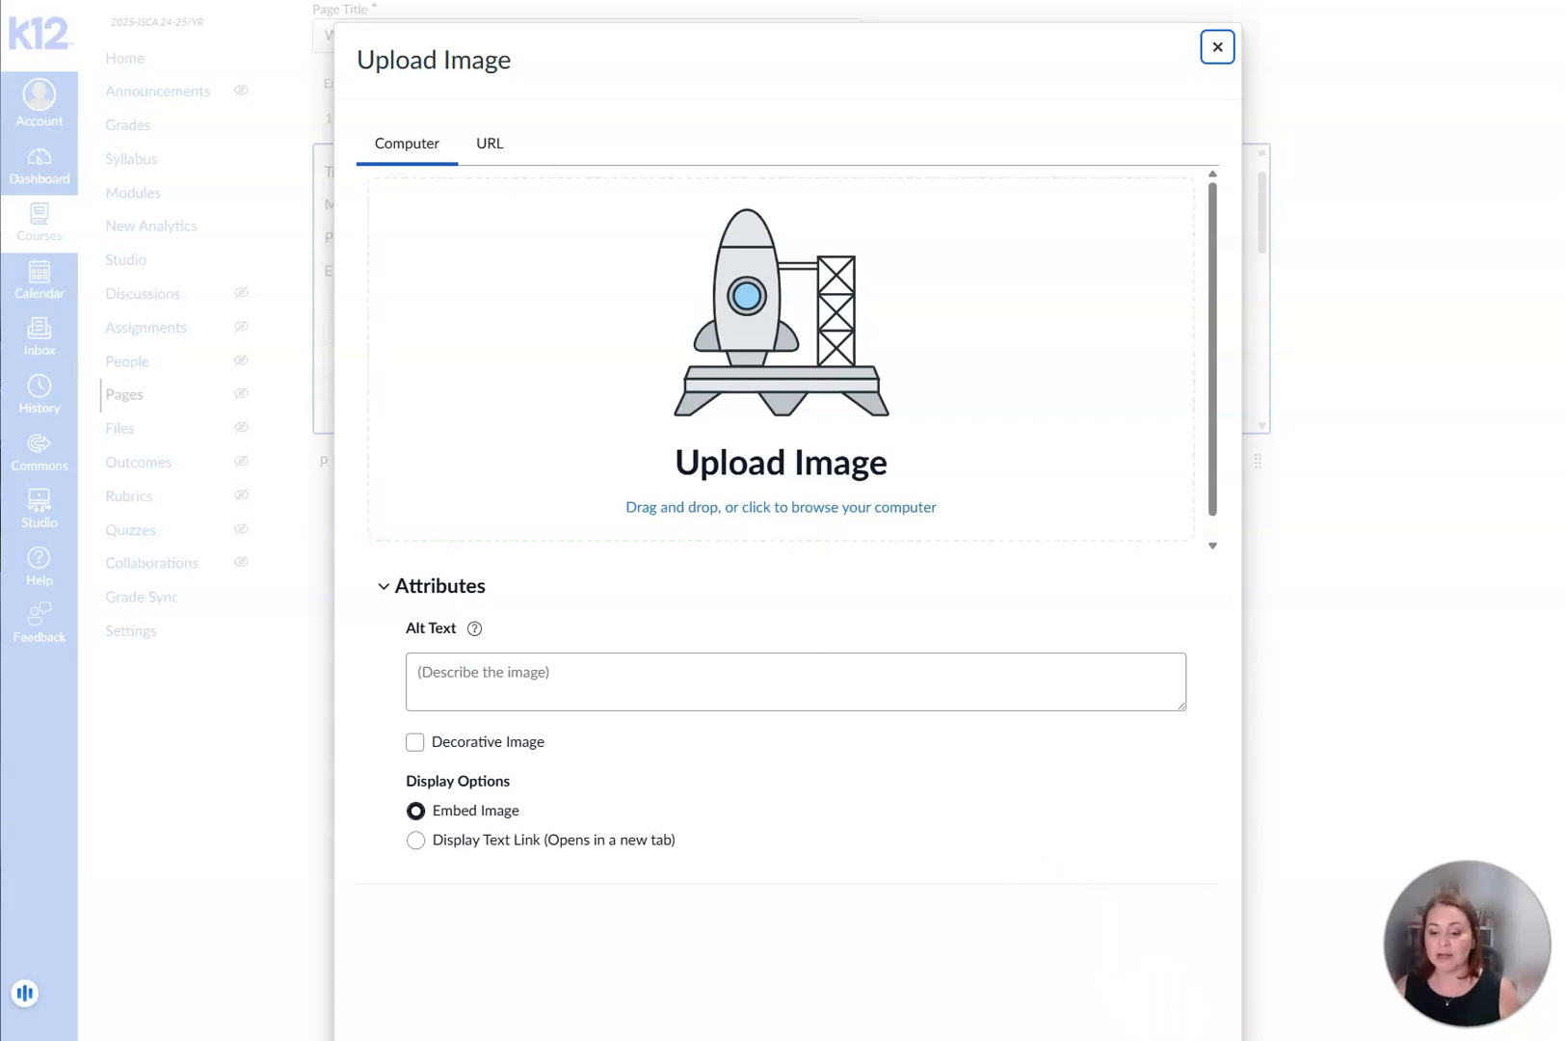
left_click(1216, 49)
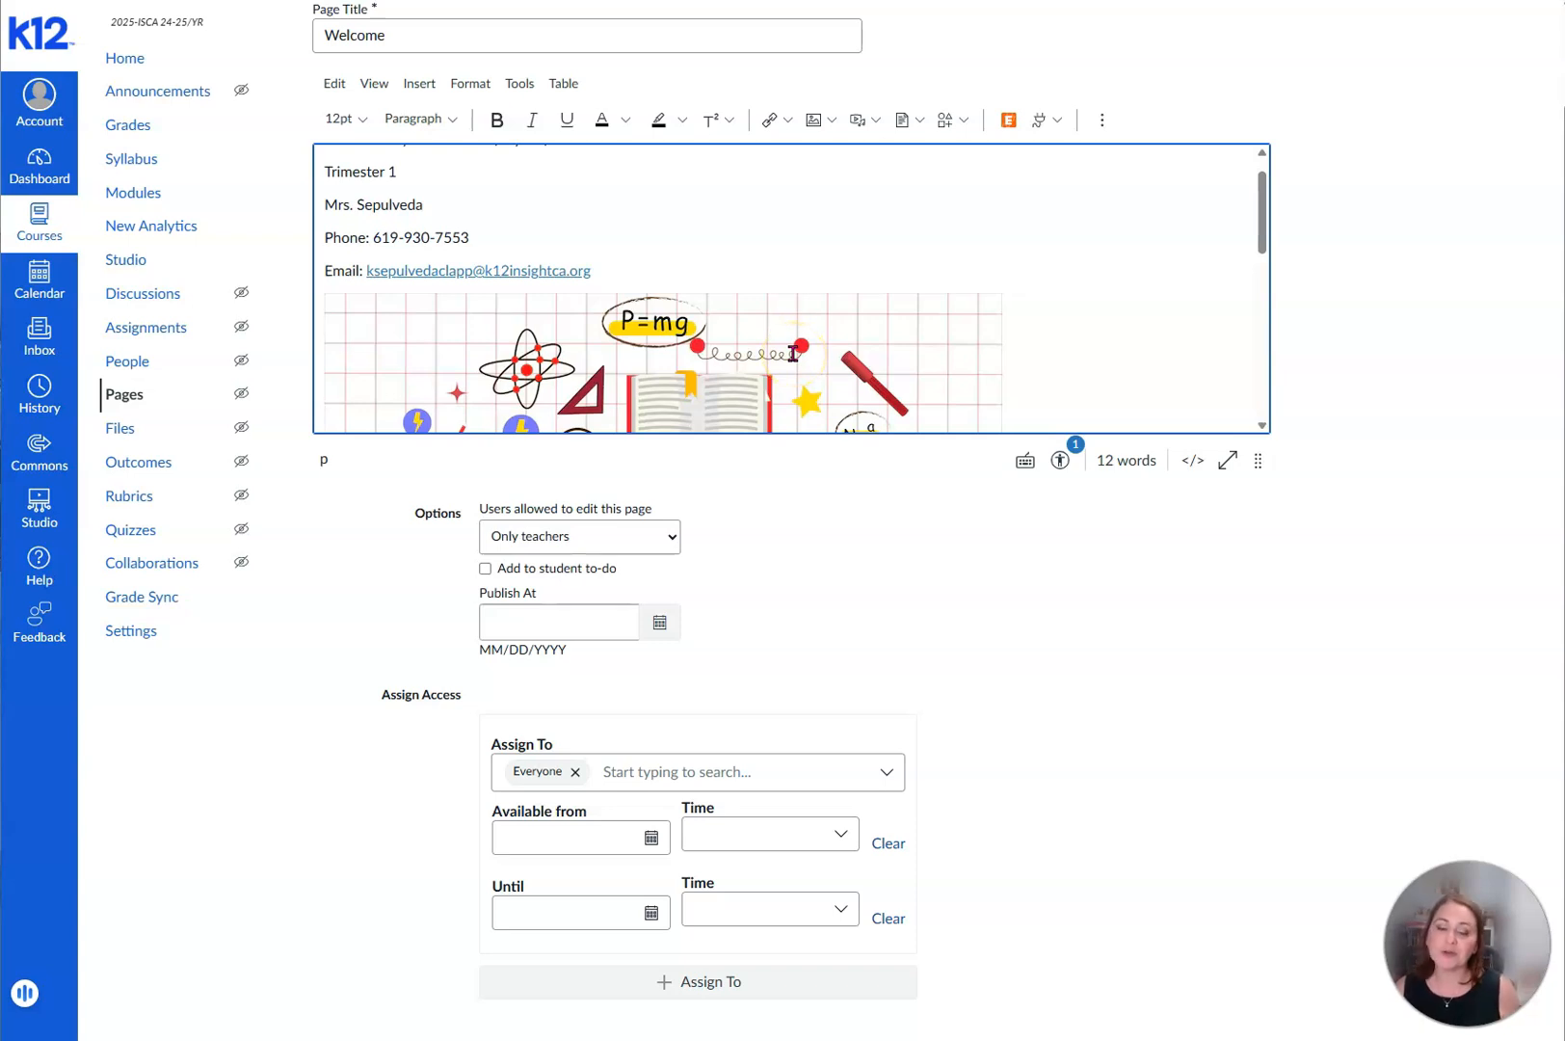
- Add an empty line below the physics picture at the end of the Welcome page body
scroll(999, 401, "down", 5)
scroll(1000, 401, "down", 1)
left_click(1015, 391)
key("Return")
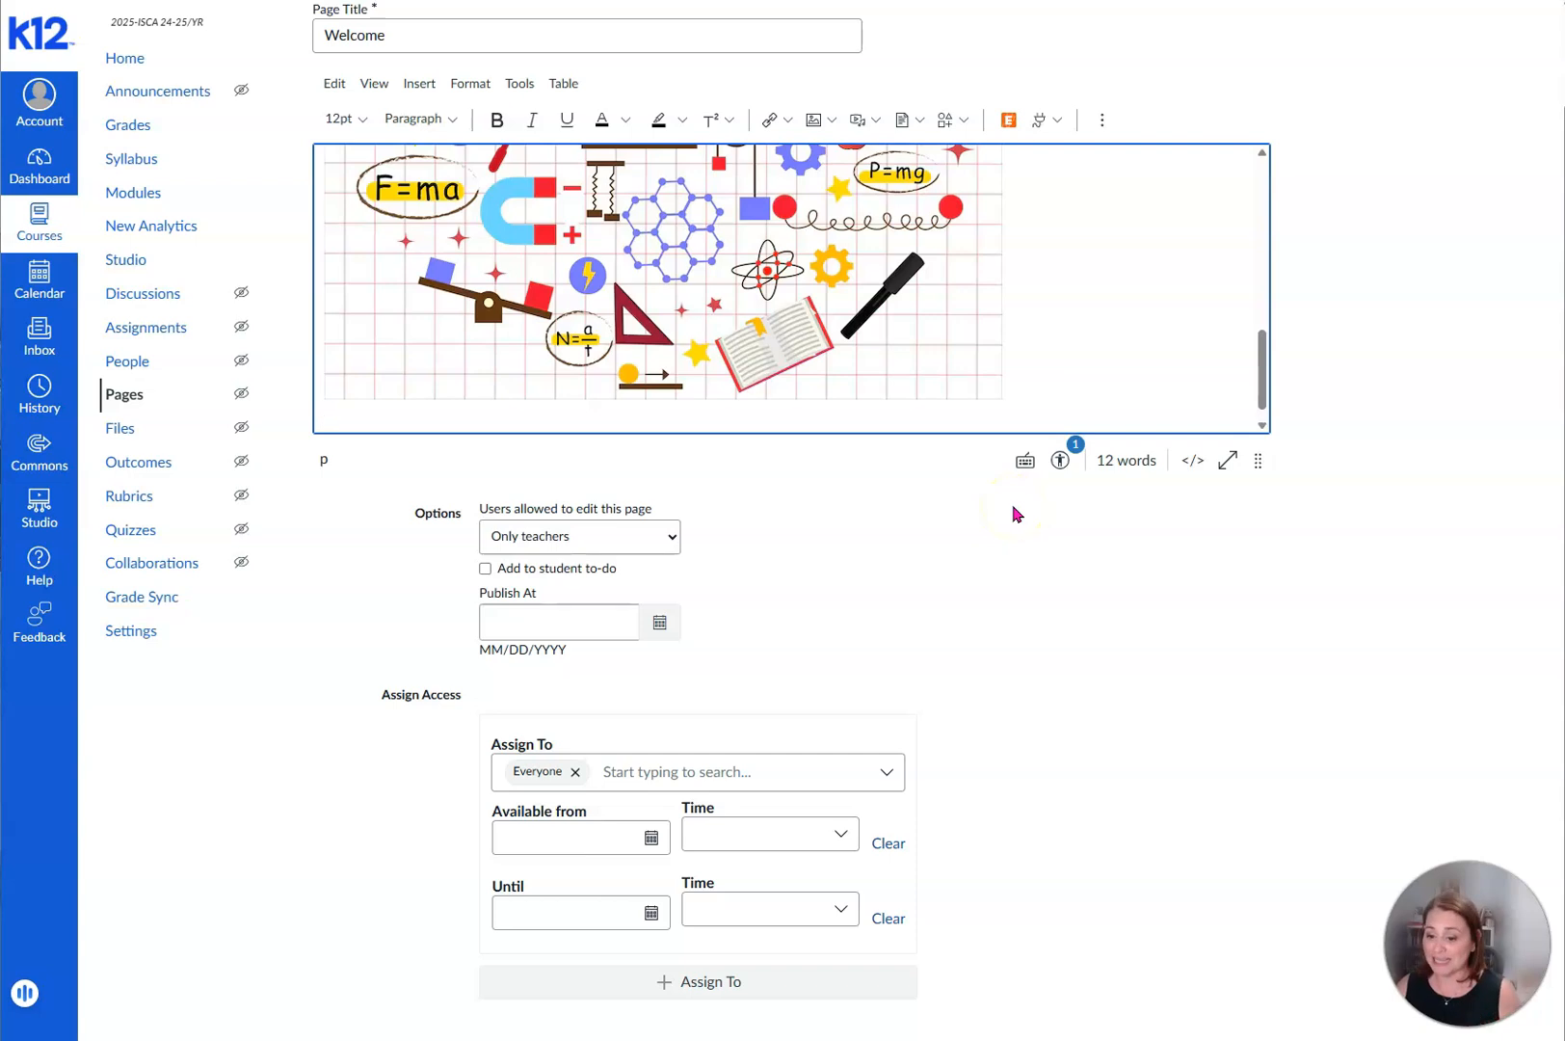
left_click(1061, 430)
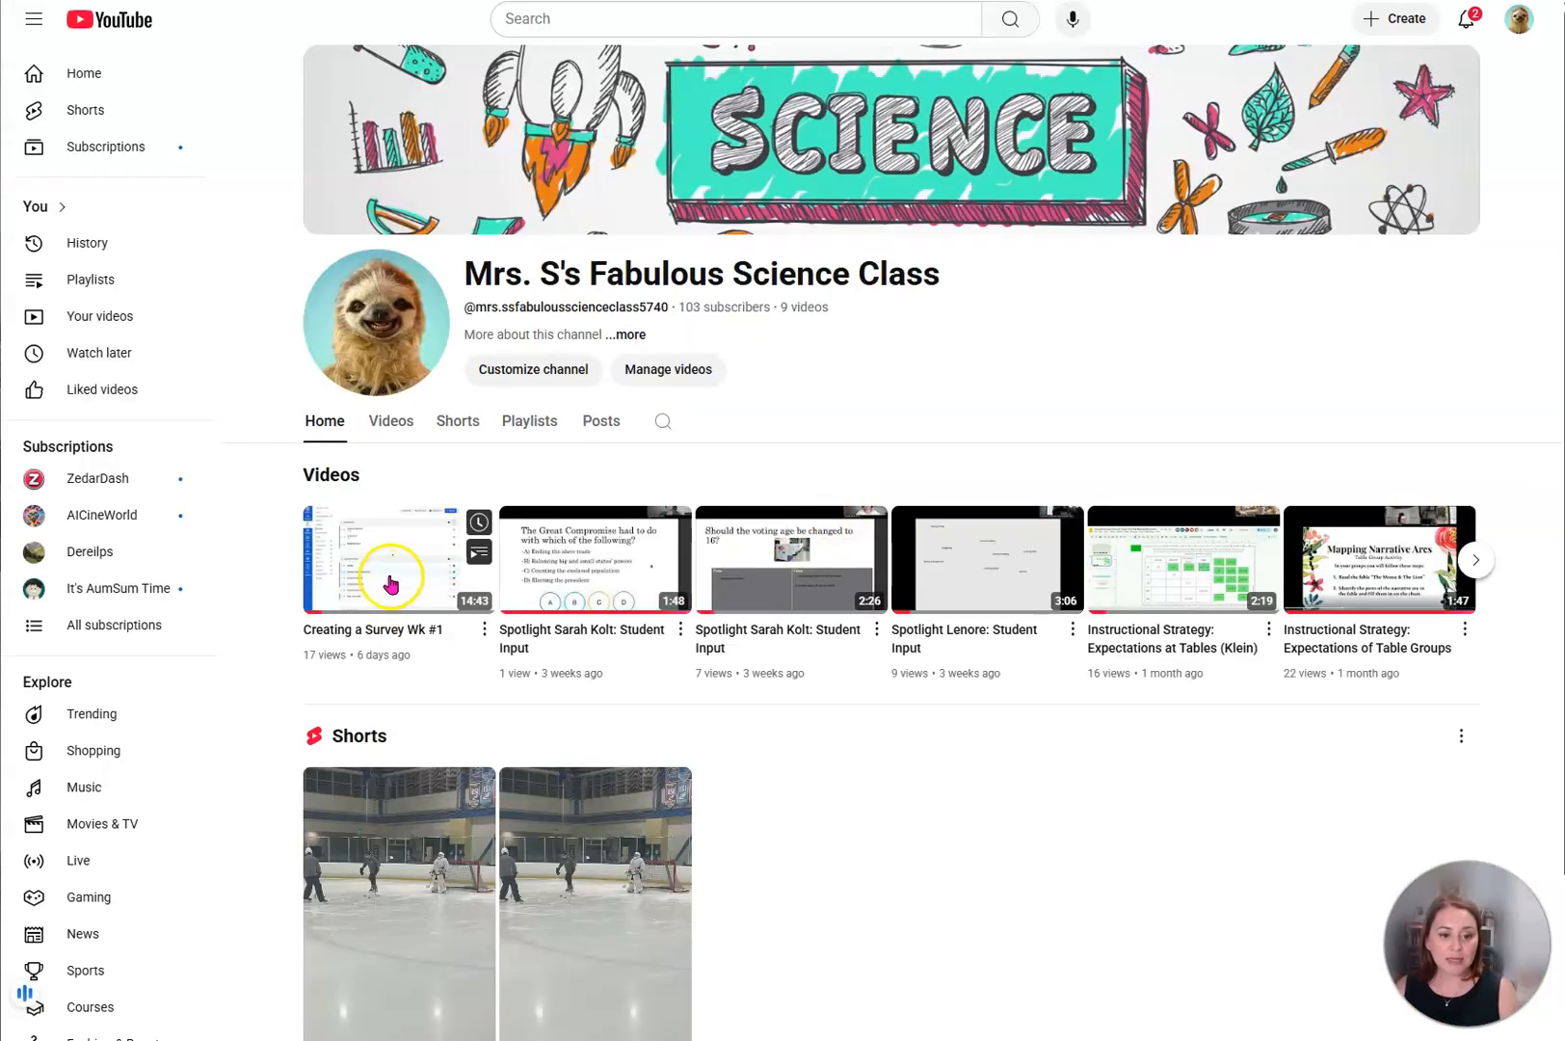
- Switch to the YouTube channel, open and pause the video "Creating a Survey Wk #1", and copy its embed code
left_click(390, 584)
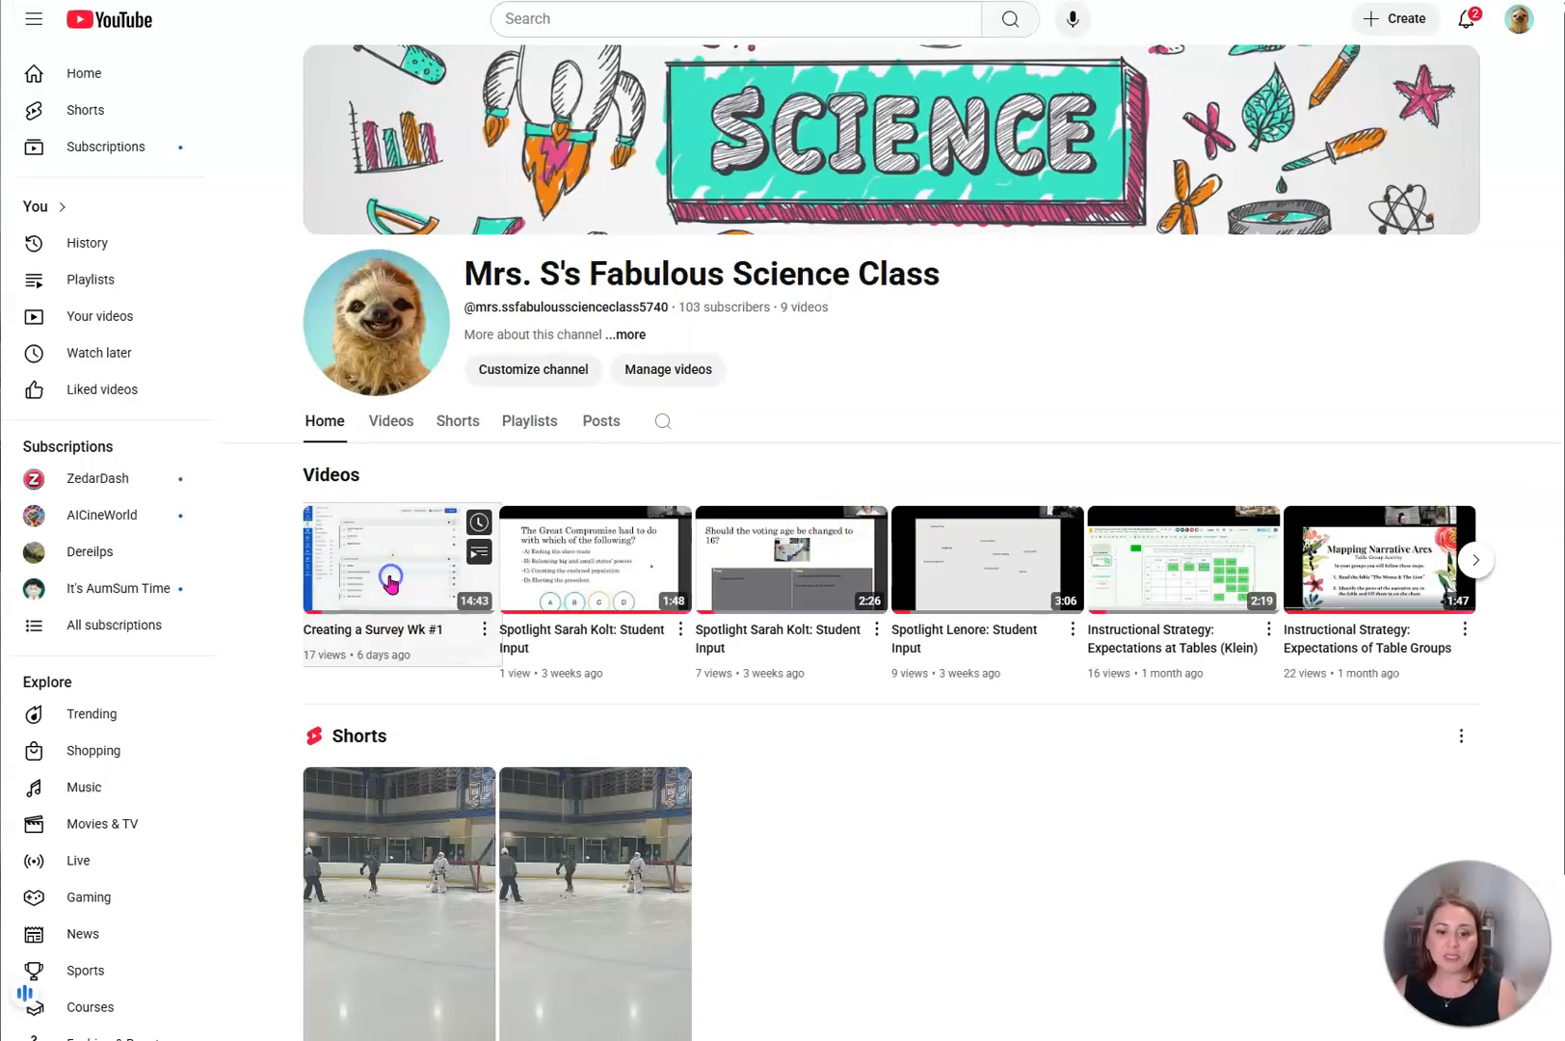
left_click(53, 796)
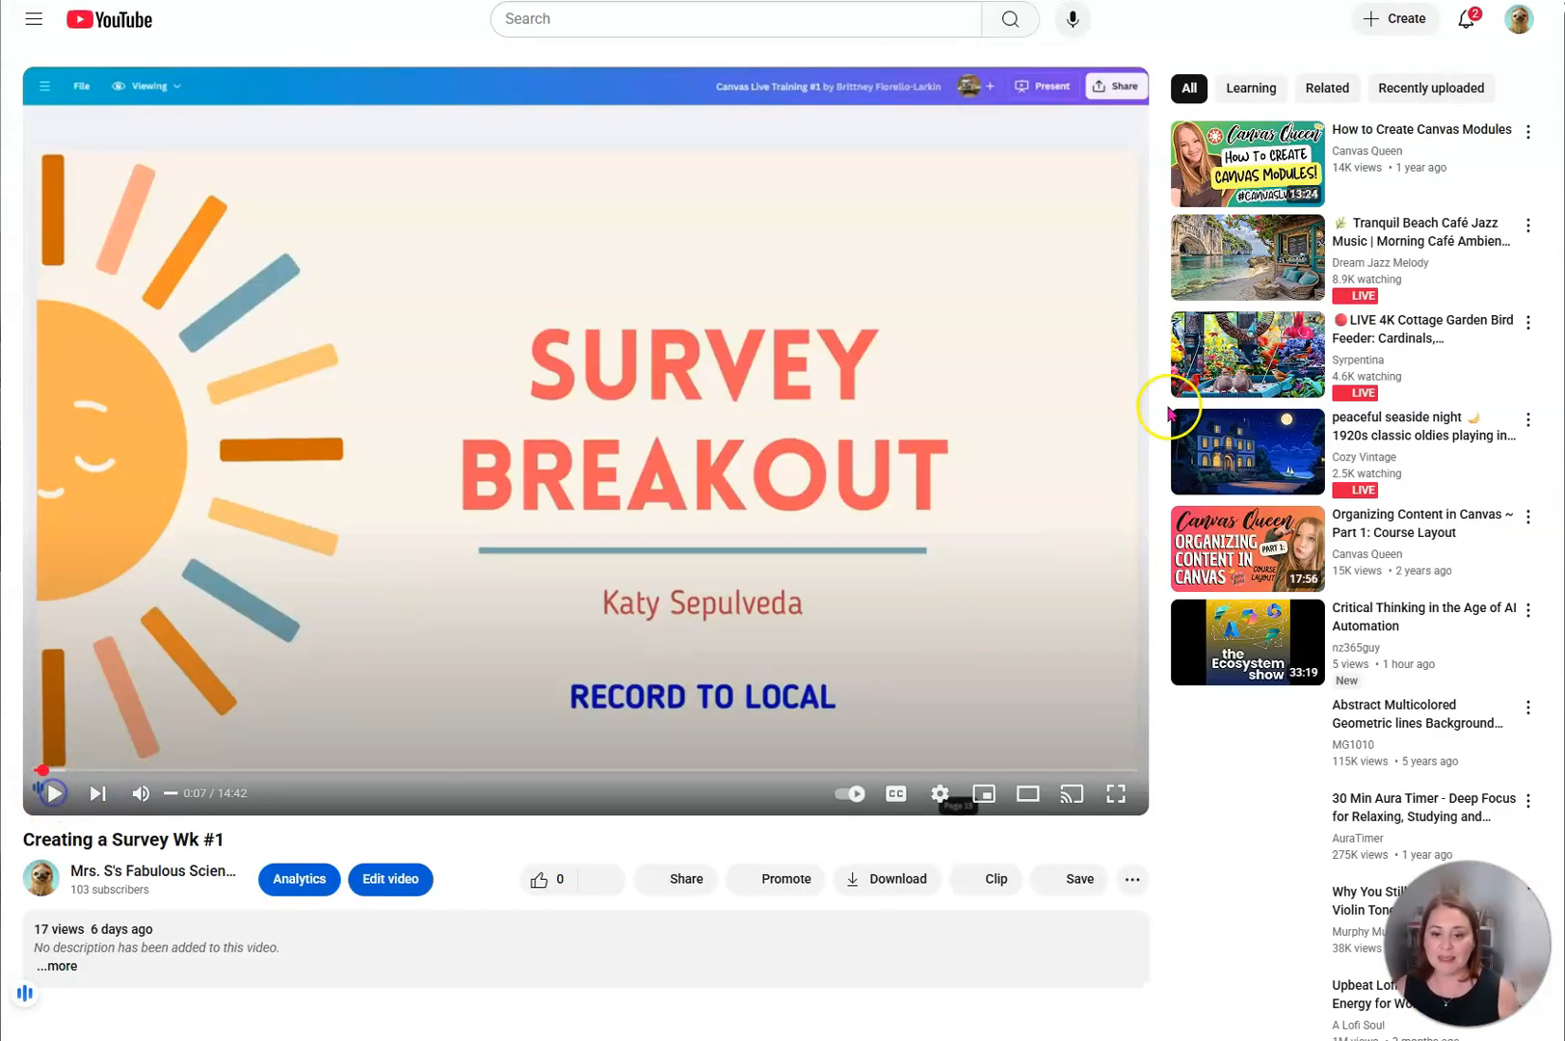
left_click(666, 879)
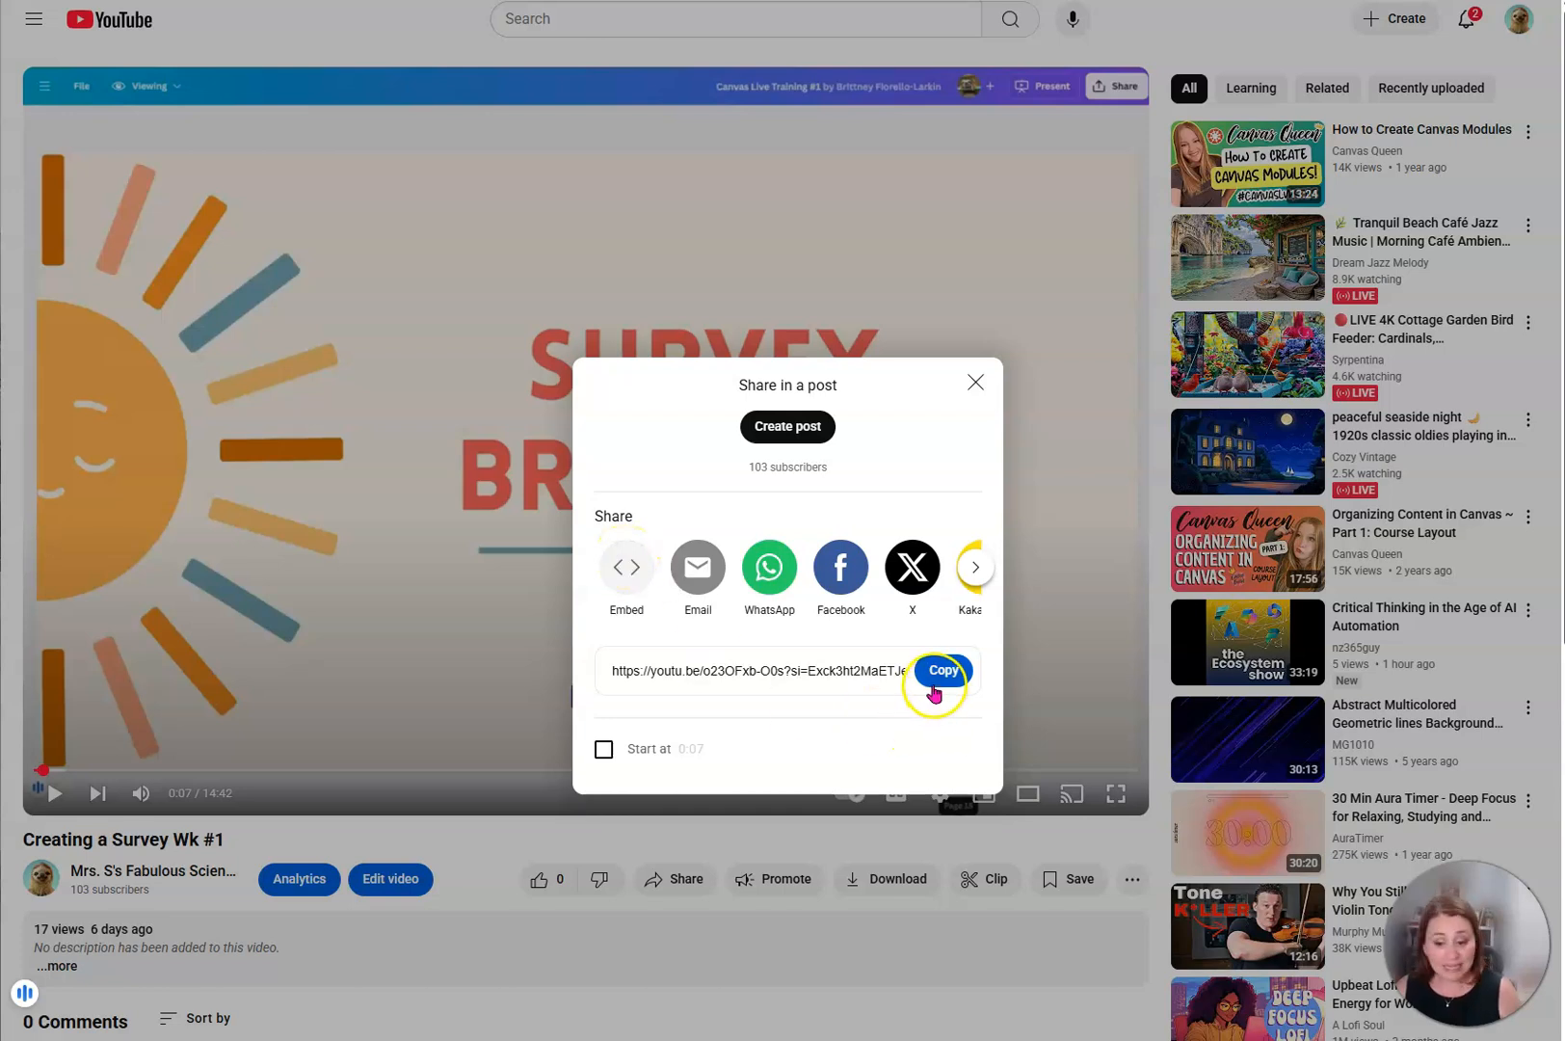
left_click(623, 571)
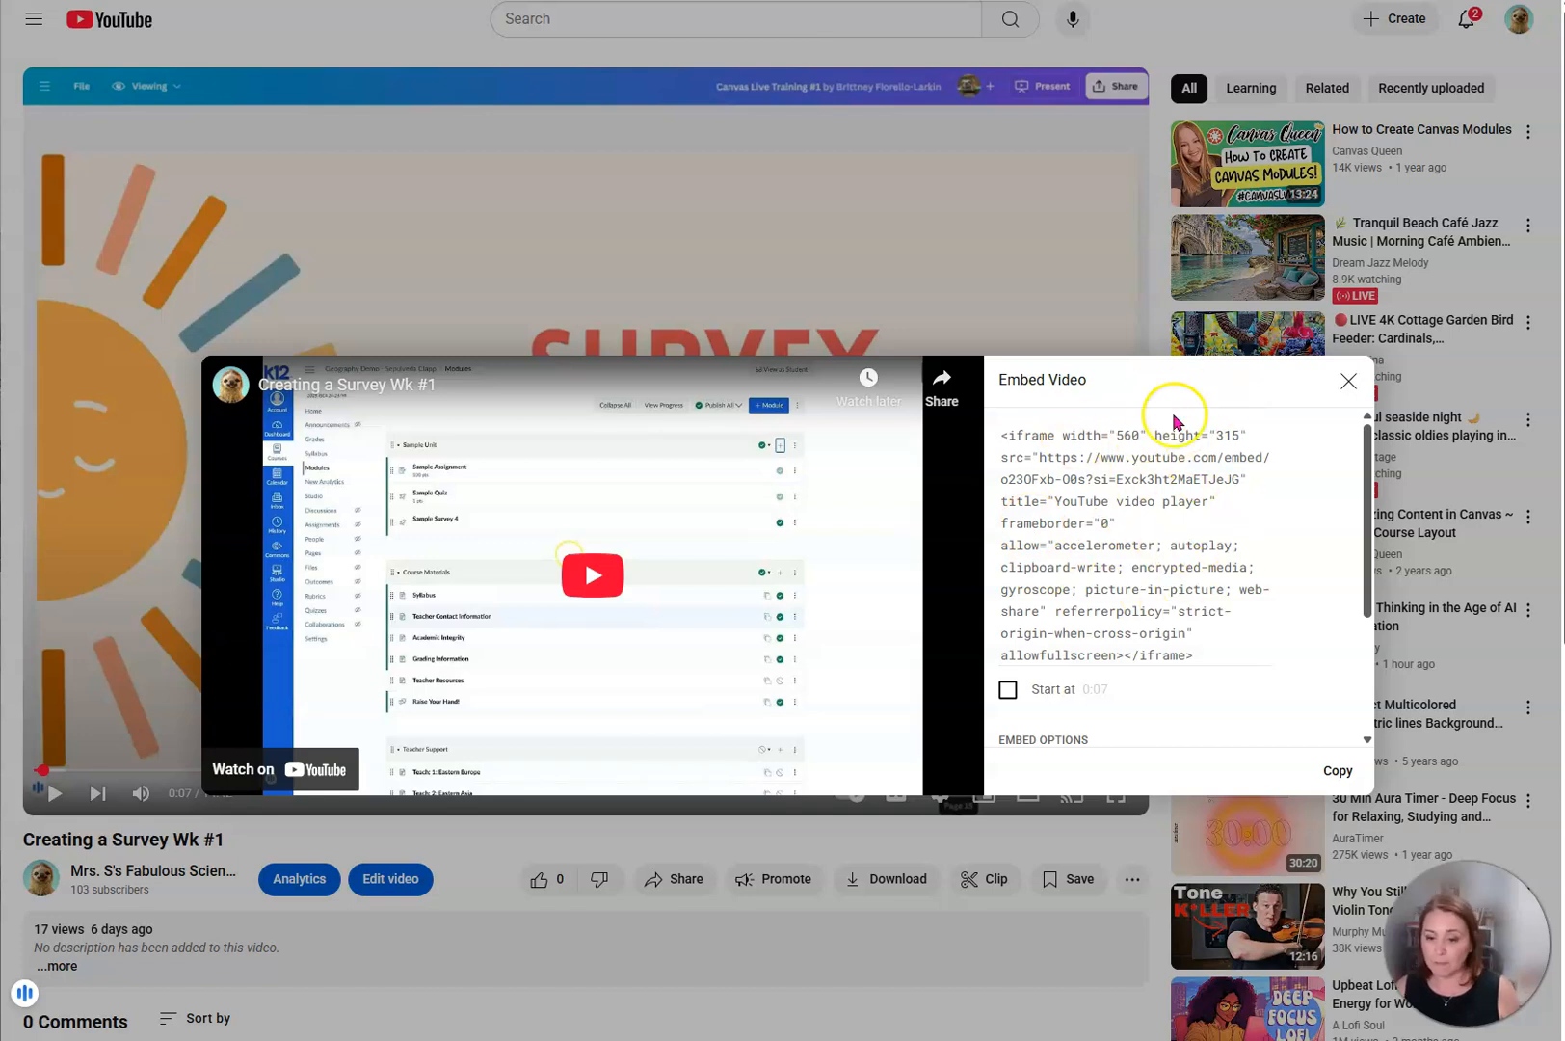
left_click(1336, 771)
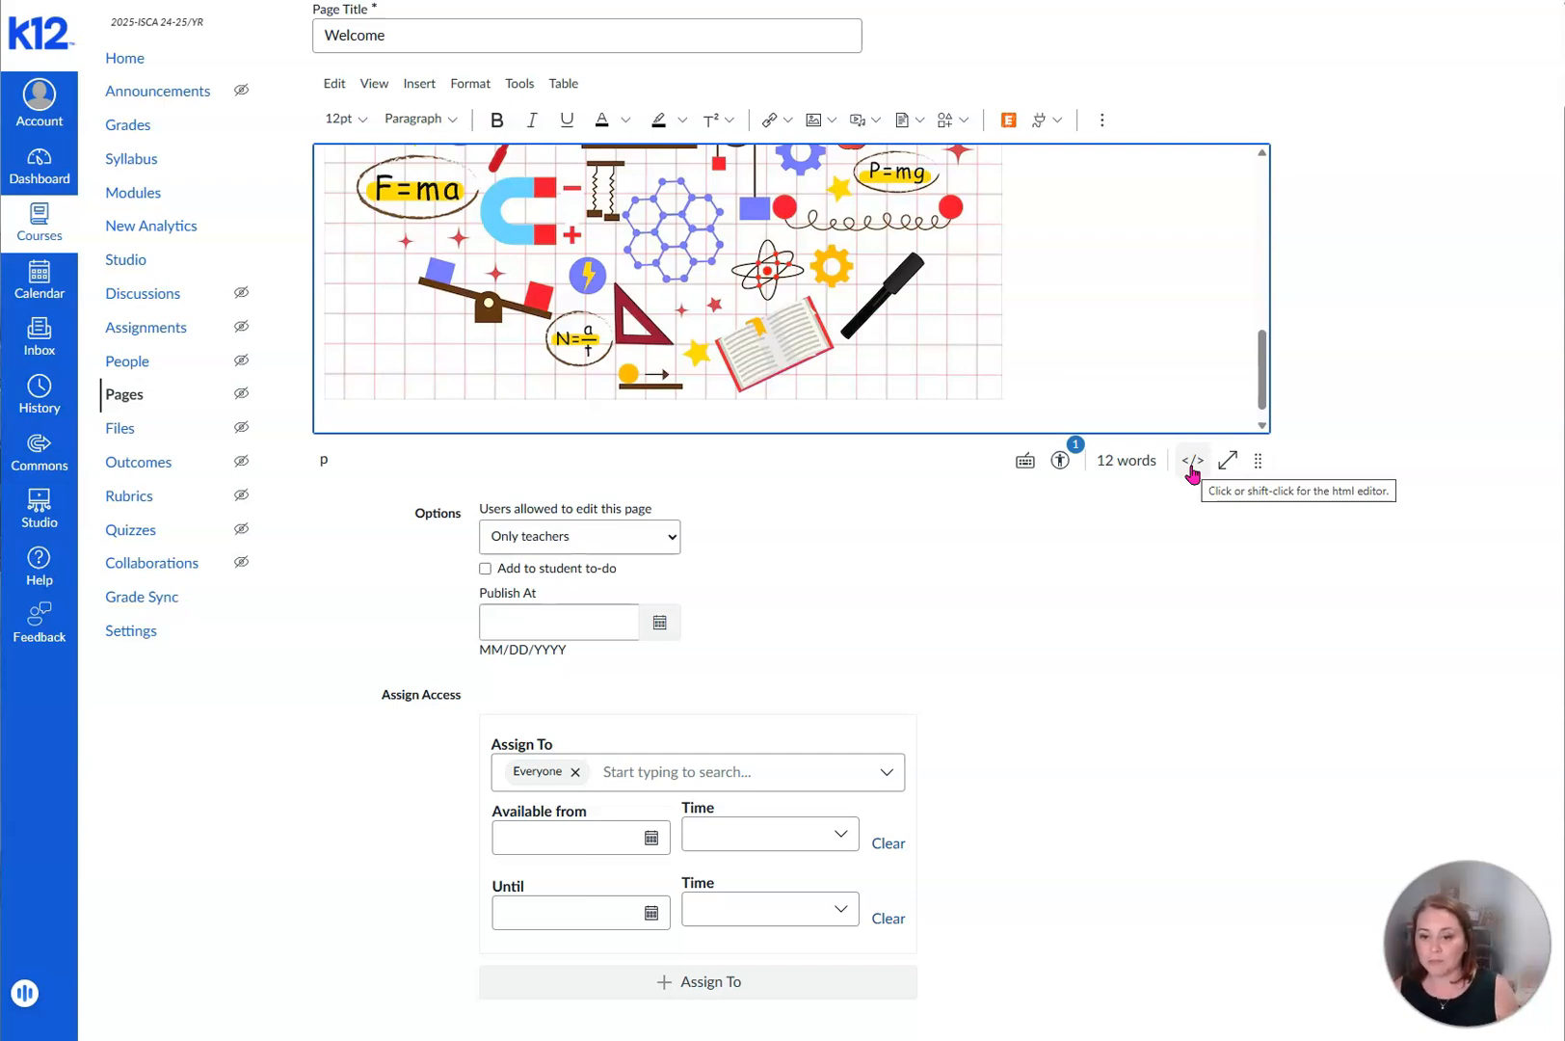
- Paste the copied video embed code at the end of the Welcome page's HTML source and return to the visual editor
left_click(1192, 462)
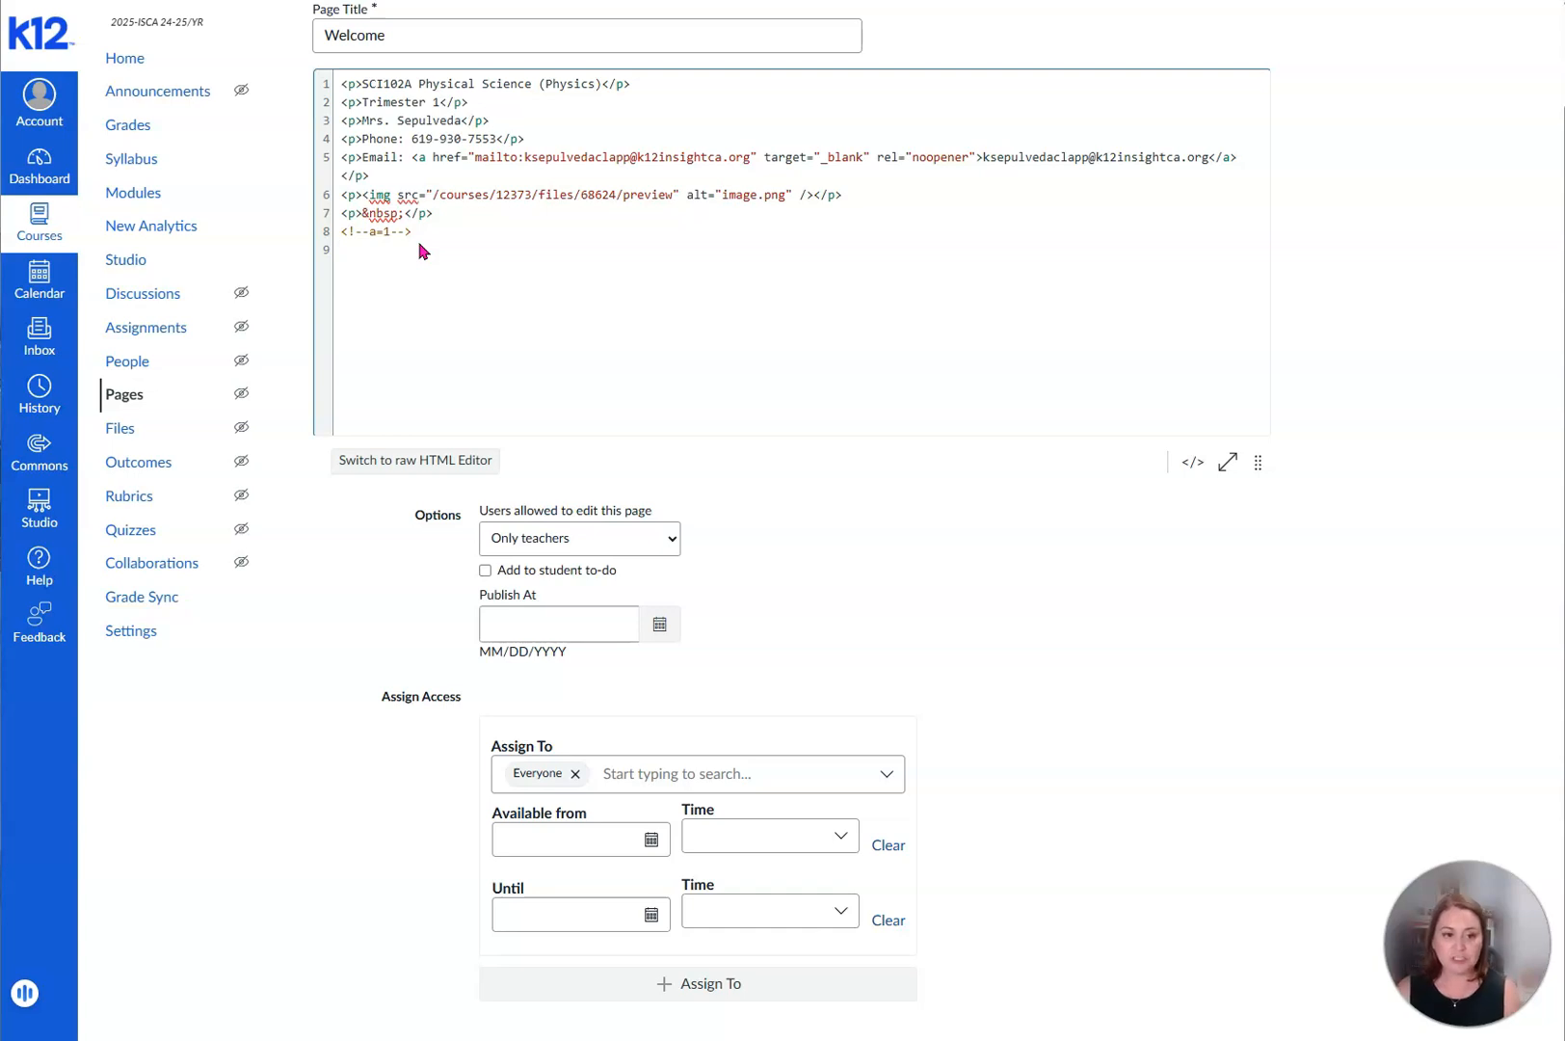
key("ctrl+v")
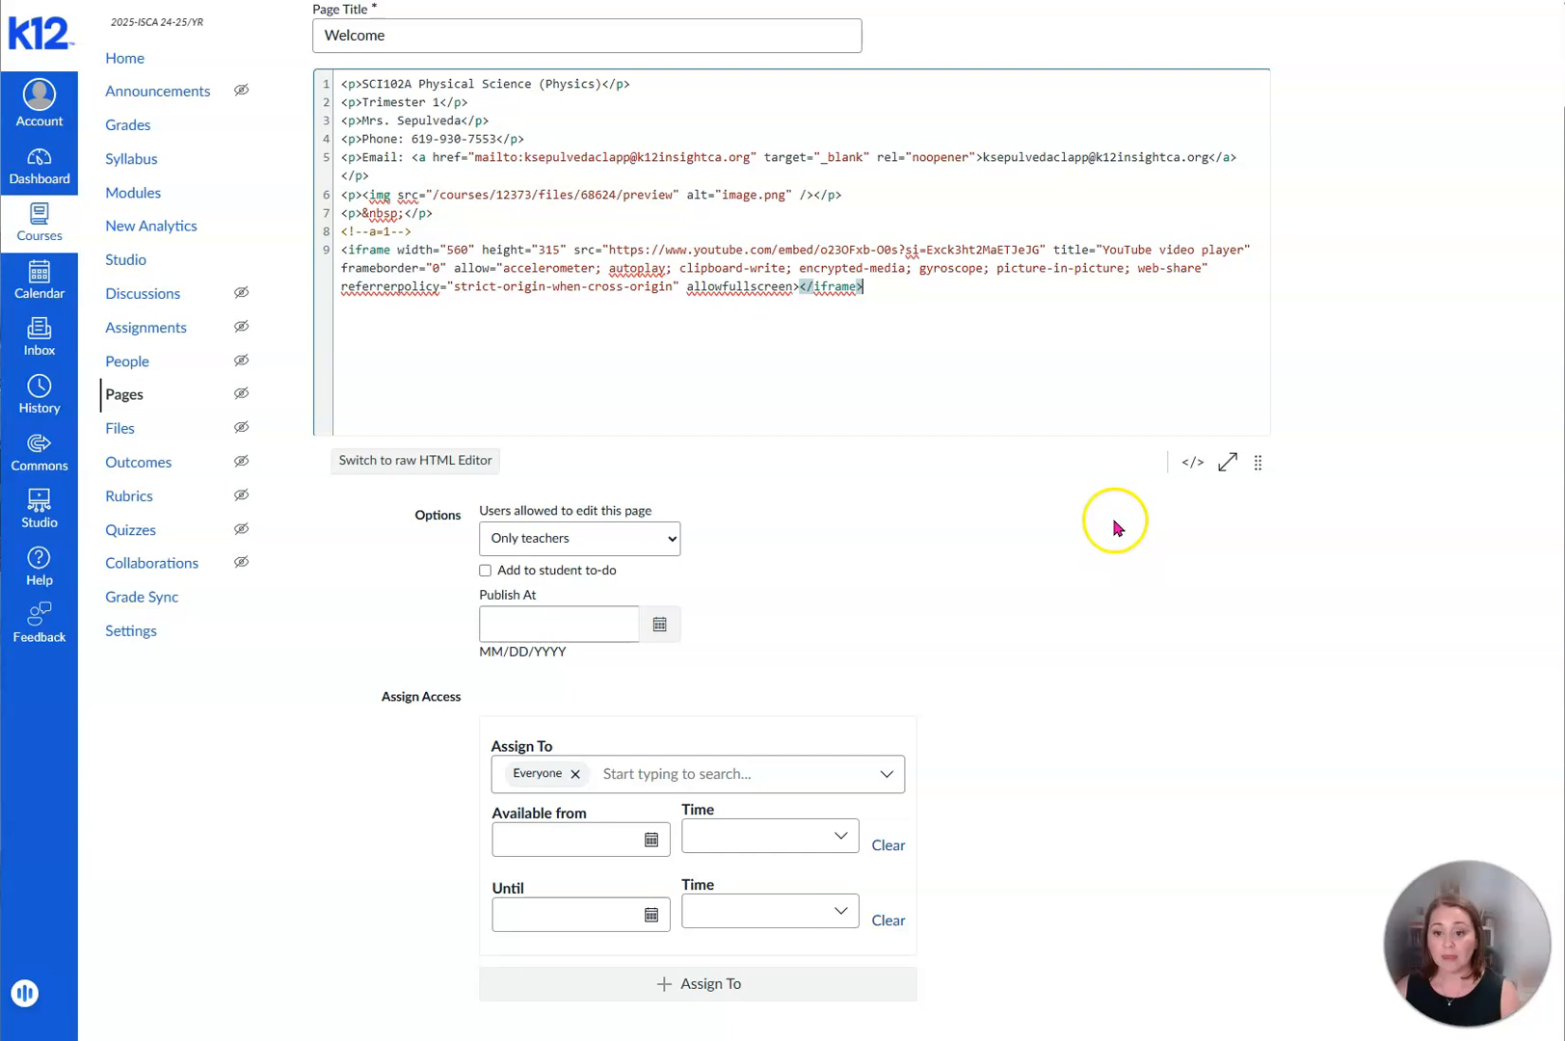
scroll(1065, 761, "up", 1)
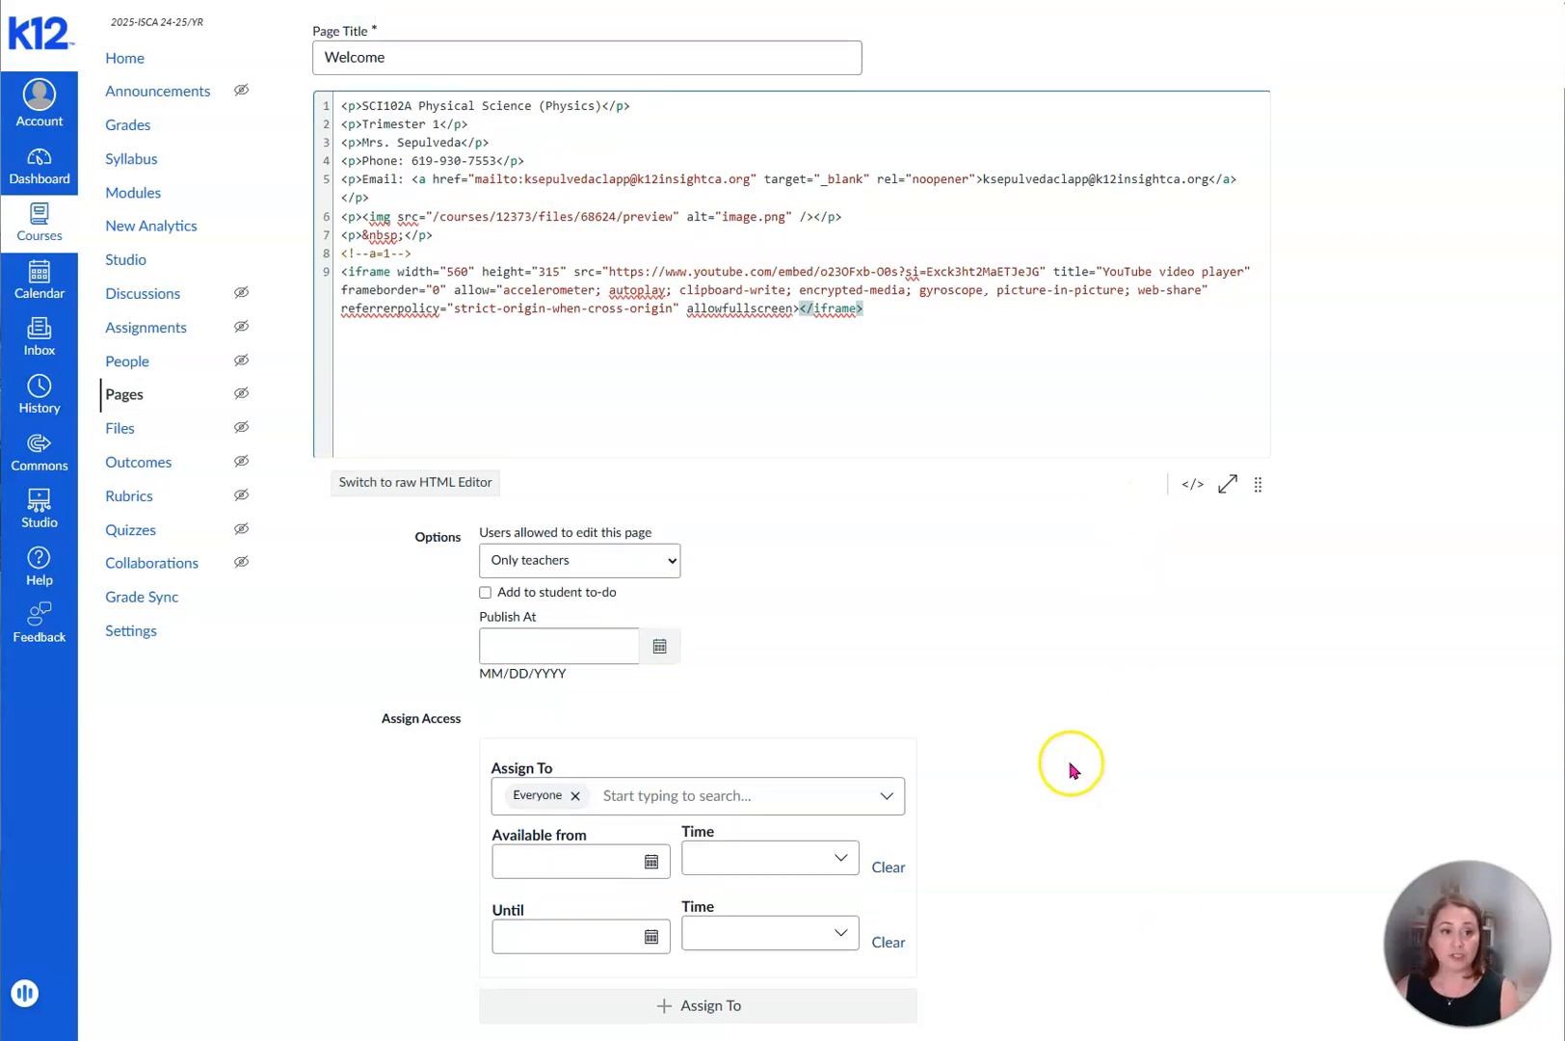
left_click(1192, 568)
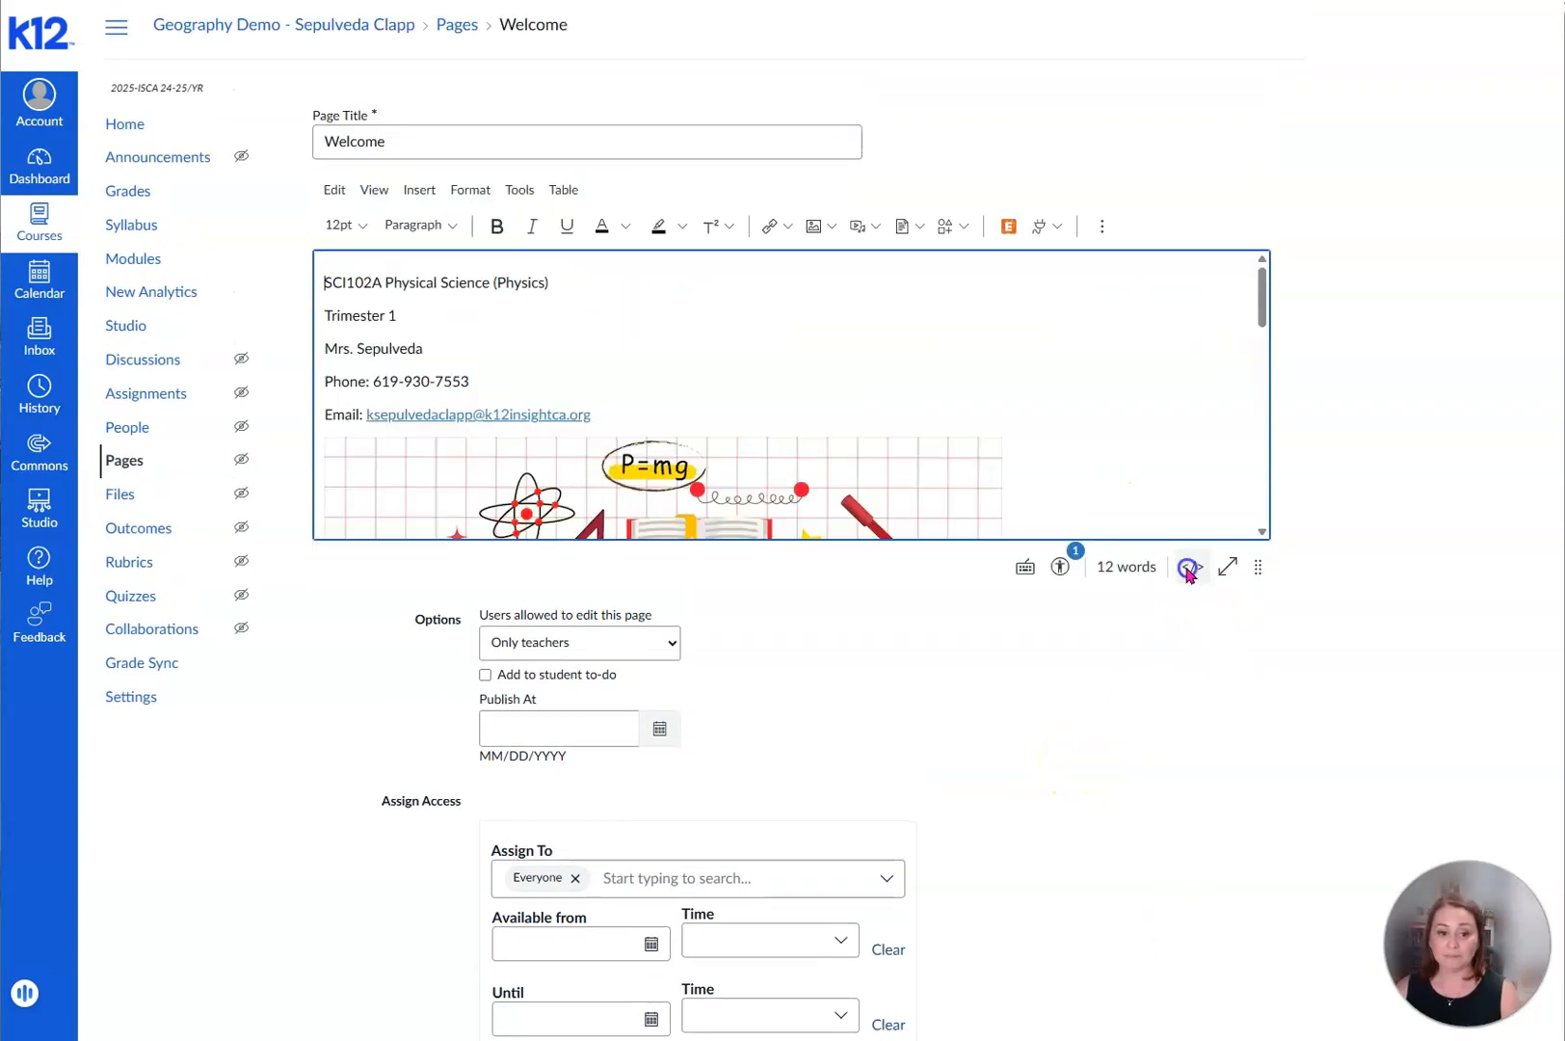
scroll(1060, 429, "down", 5)
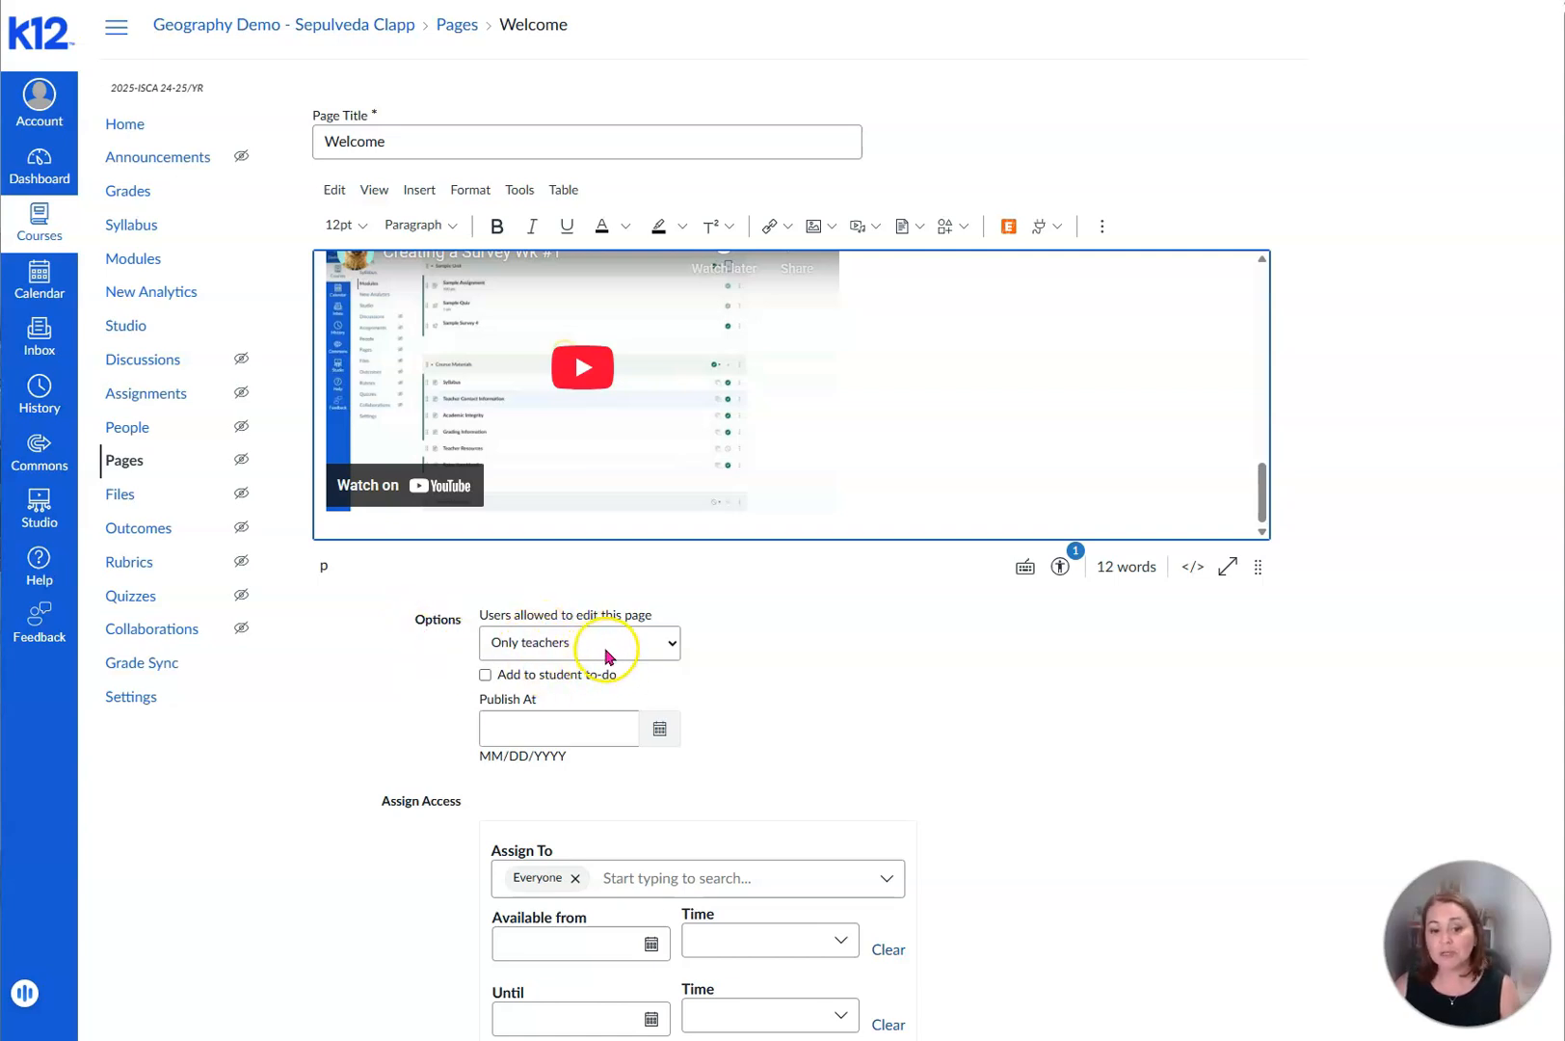
- Set the users allowed to edit this page to Only teachers
left_click(671, 659)
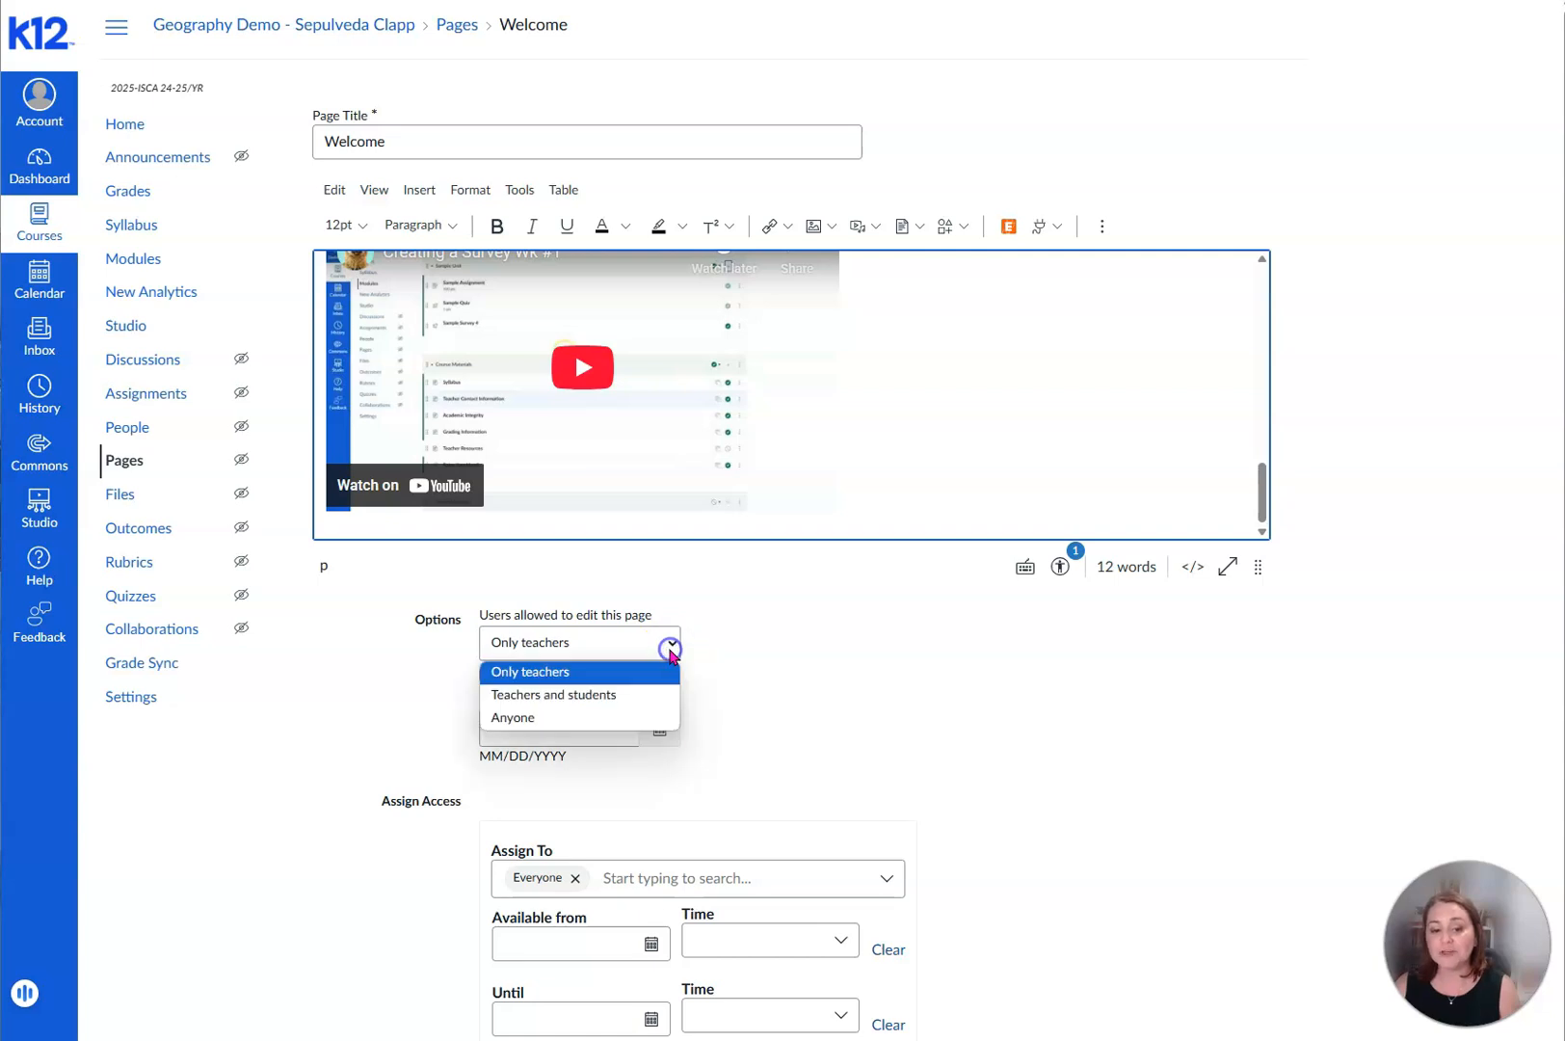
left_click(653, 722)
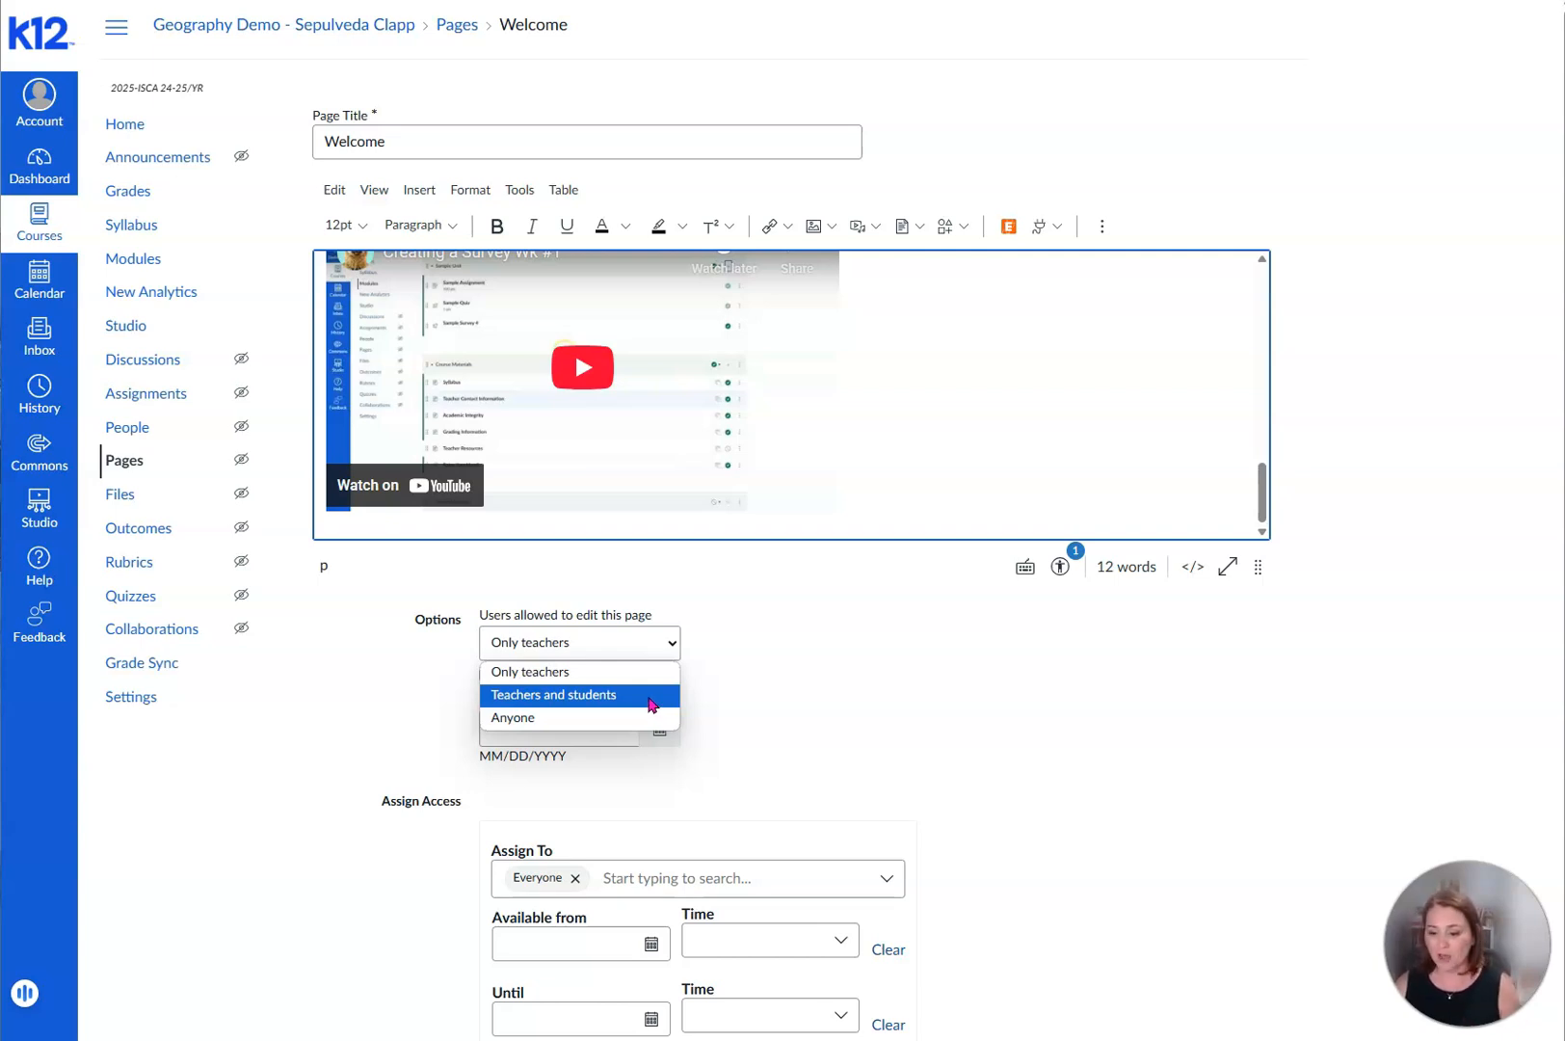
left_click(615, 673)
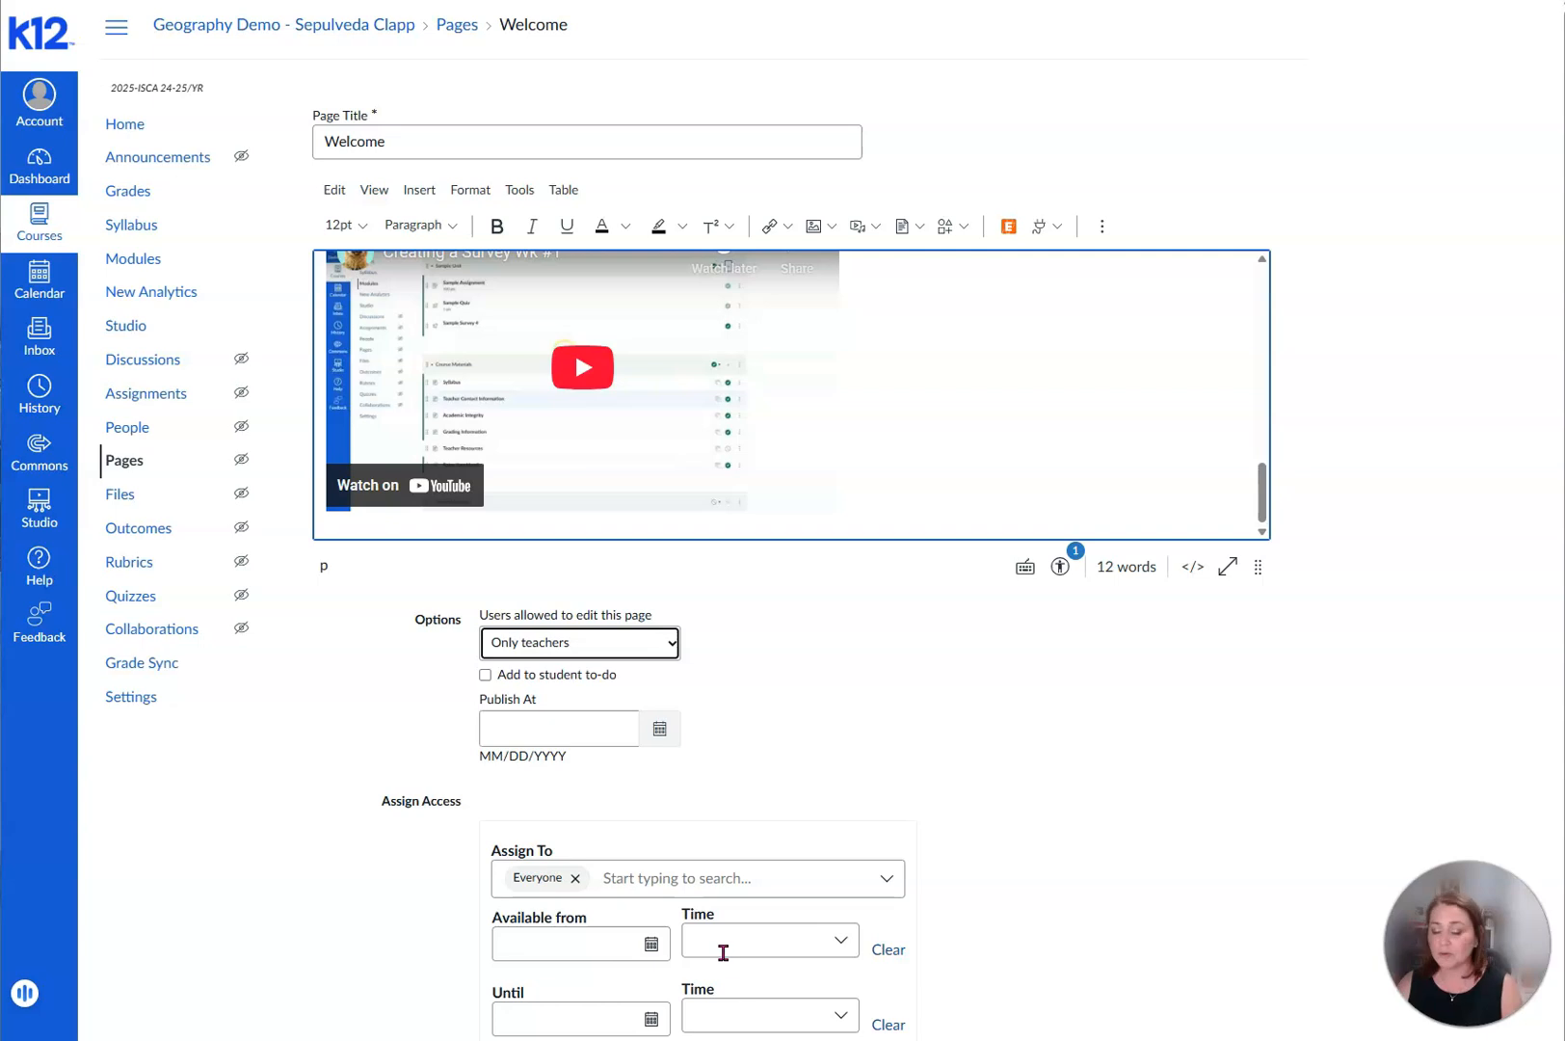
- Set the page's Publish At date to May 20, 2025 and save the page
left_click(656, 732)
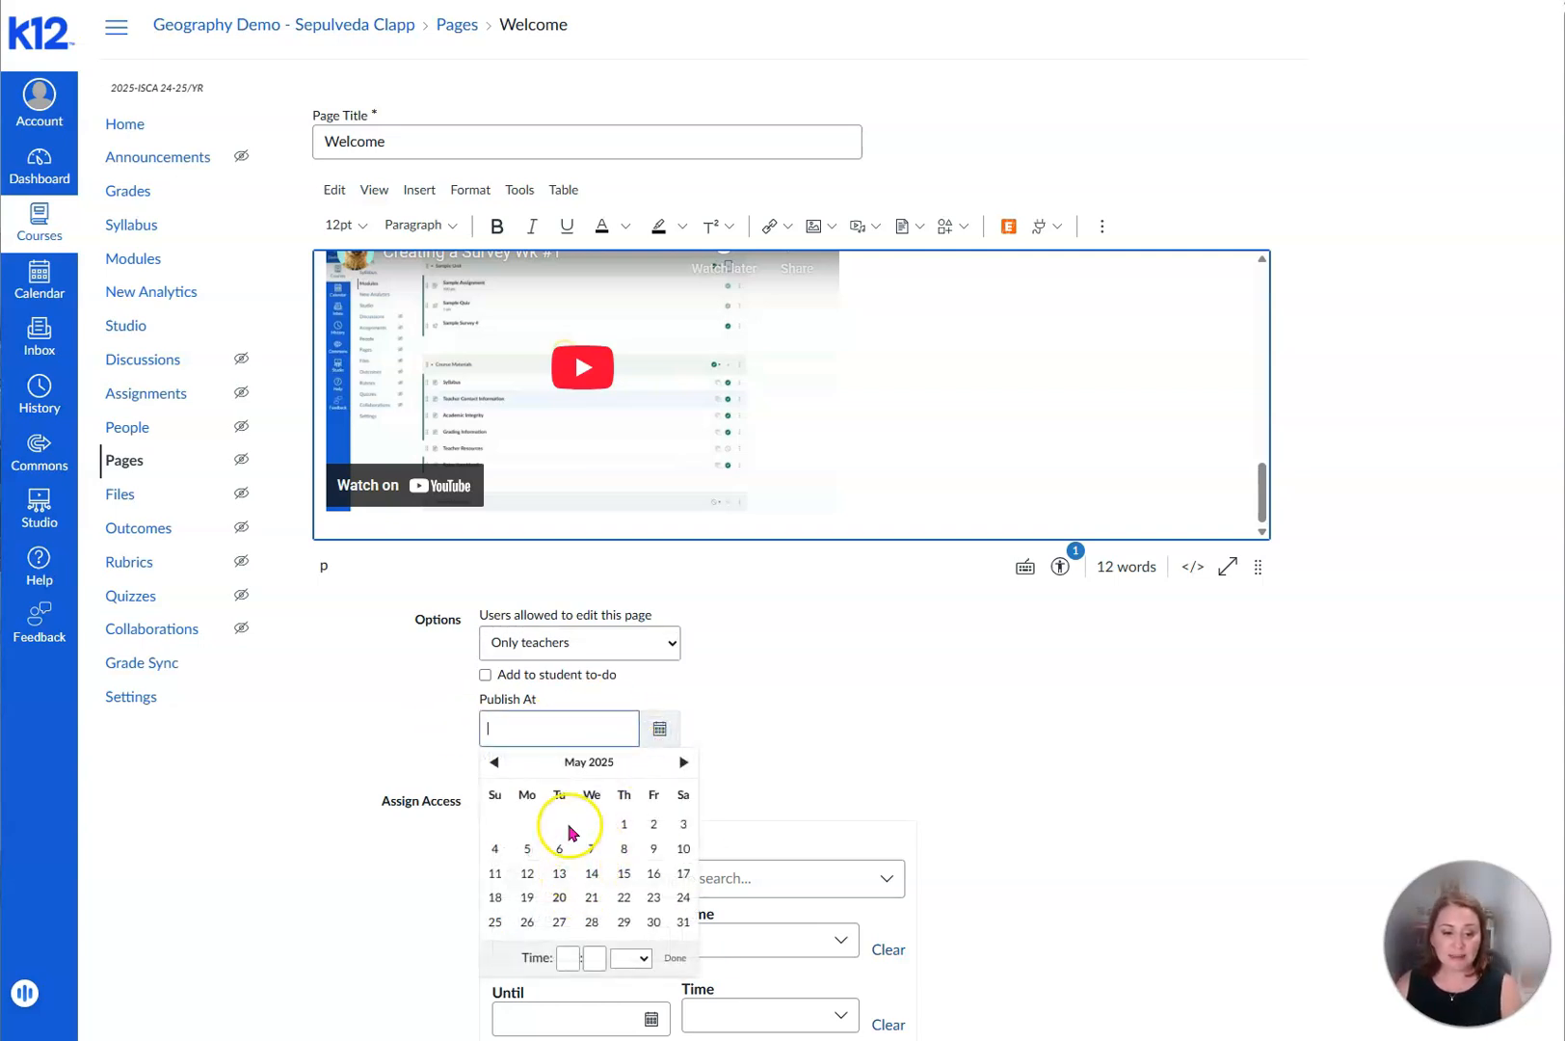
left_click(559, 898)
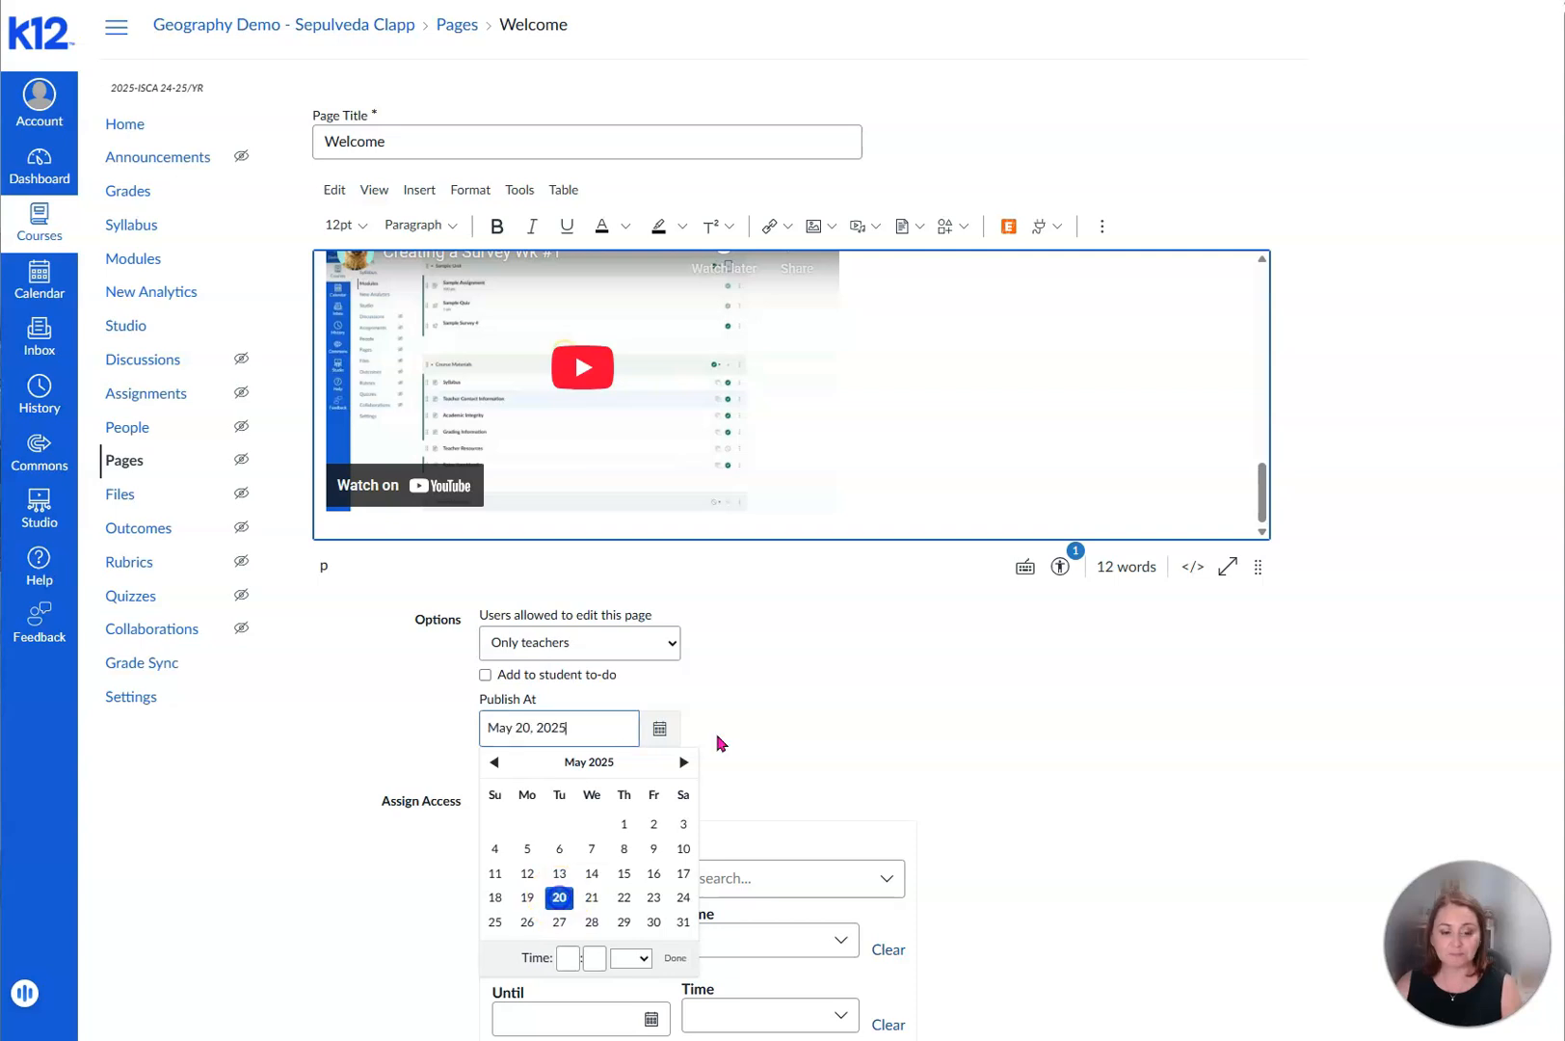
left_click(766, 703)
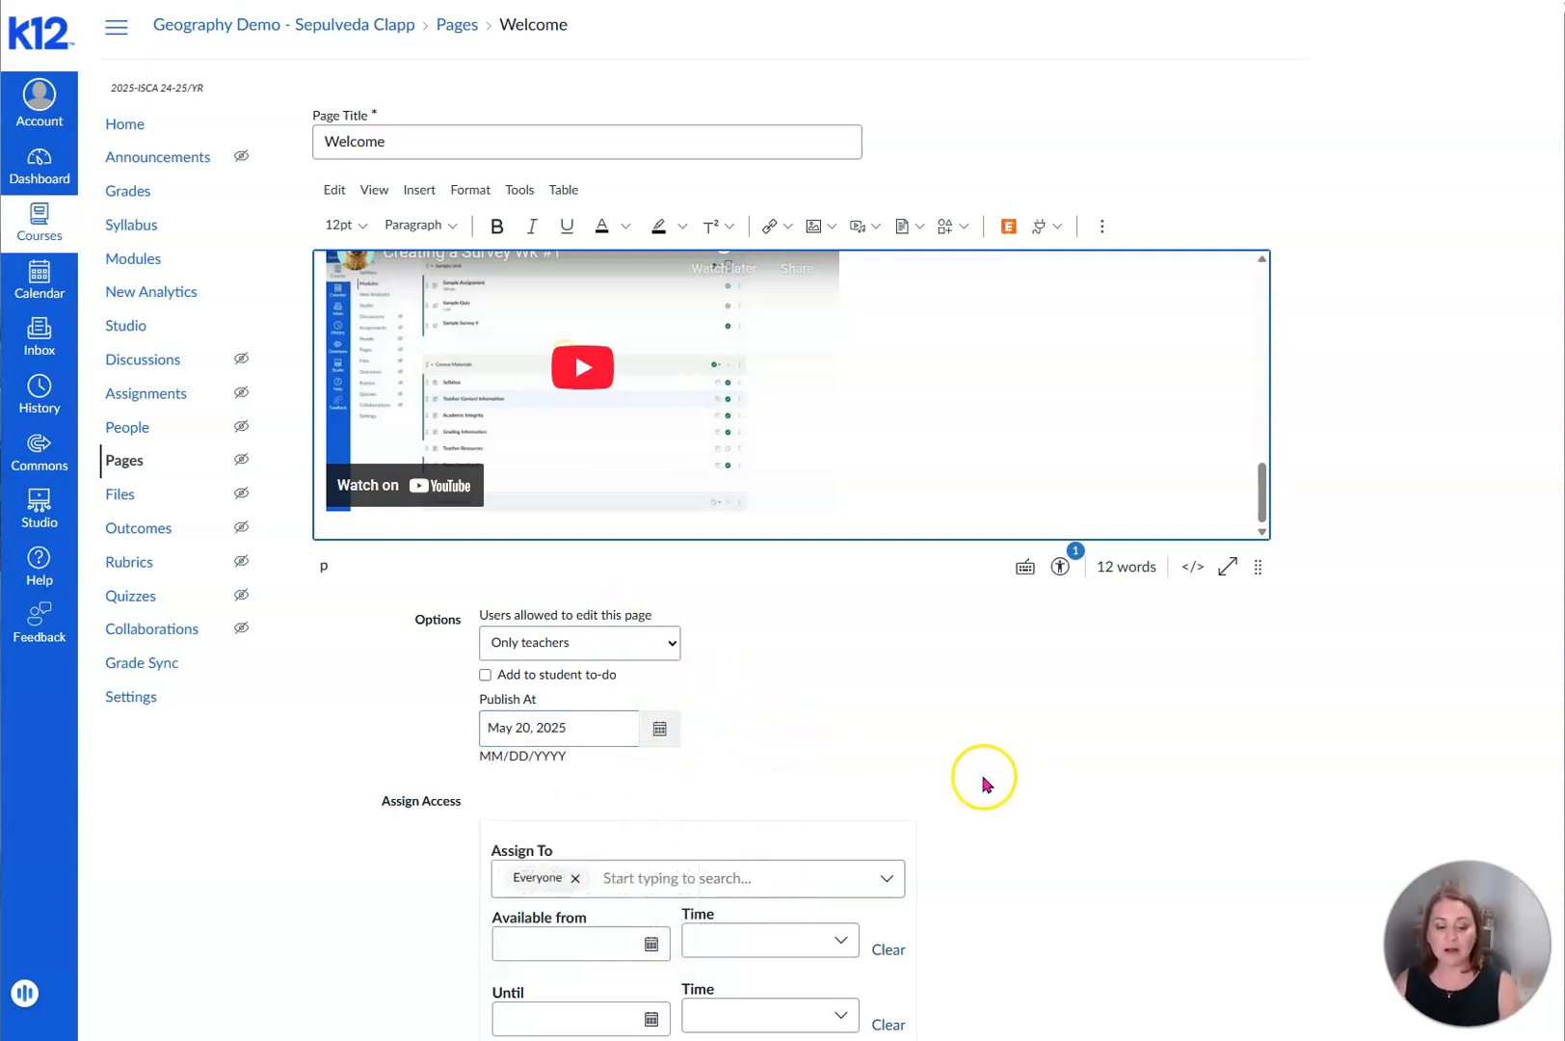
scroll(985, 783, "down", 1)
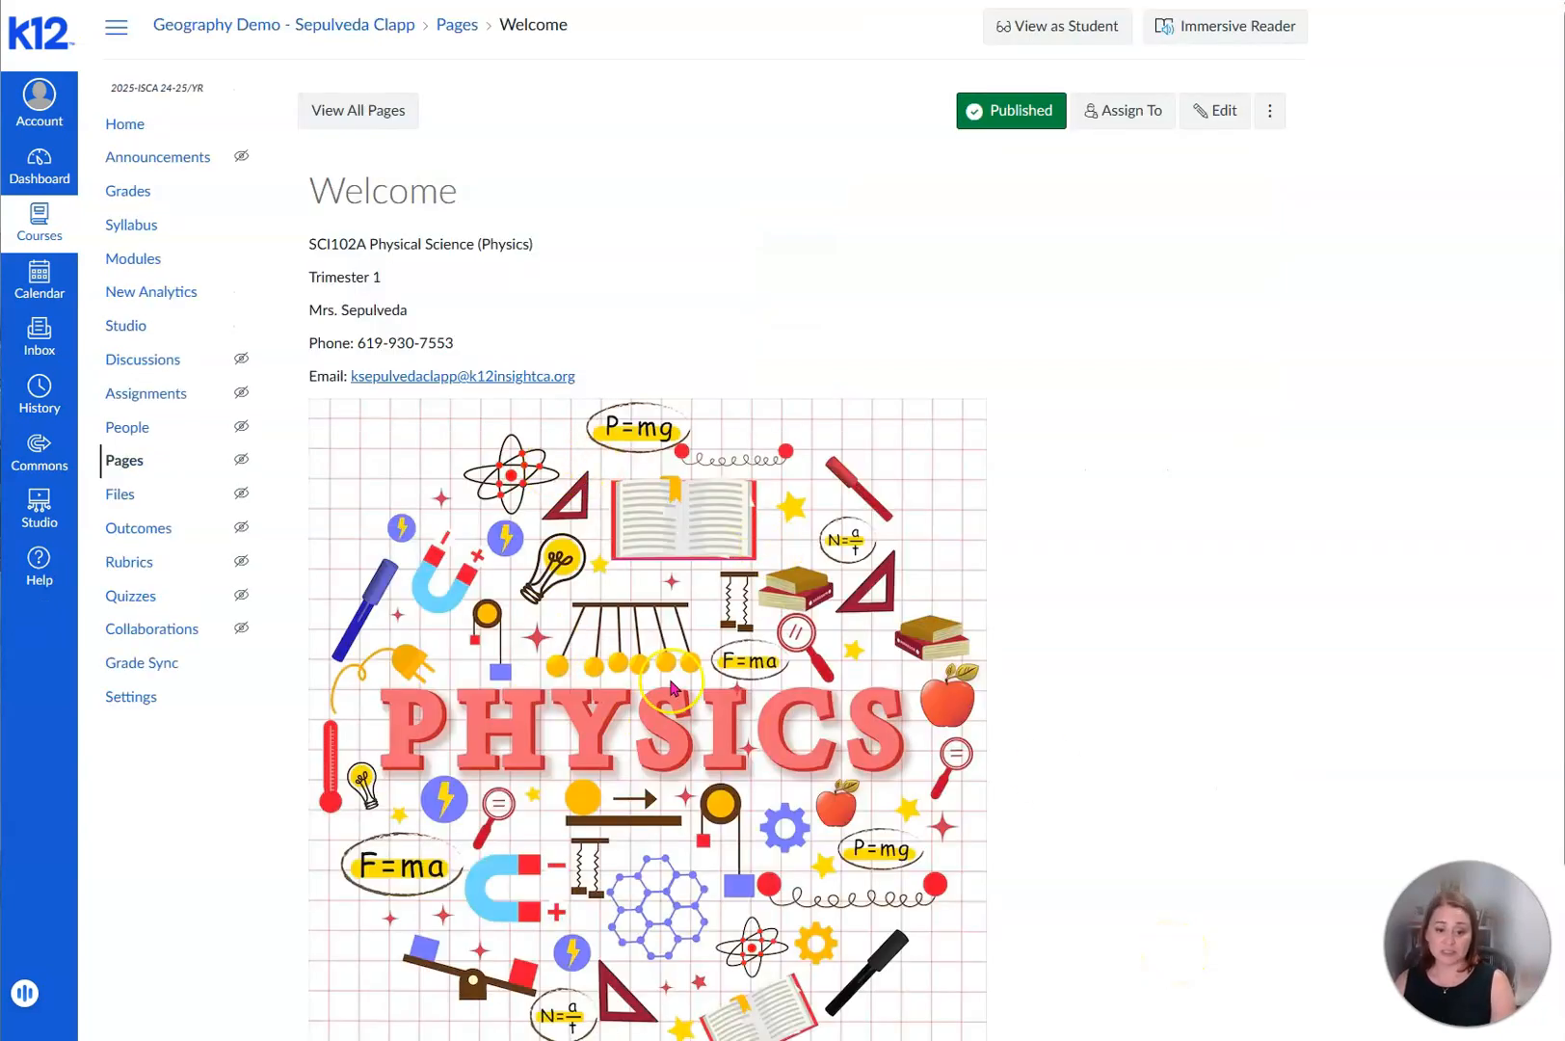
- Reopen the Welcome page for editing, center-align the text lines from the course title through the Email line, and save the page
scroll(672, 687, "down", 3)
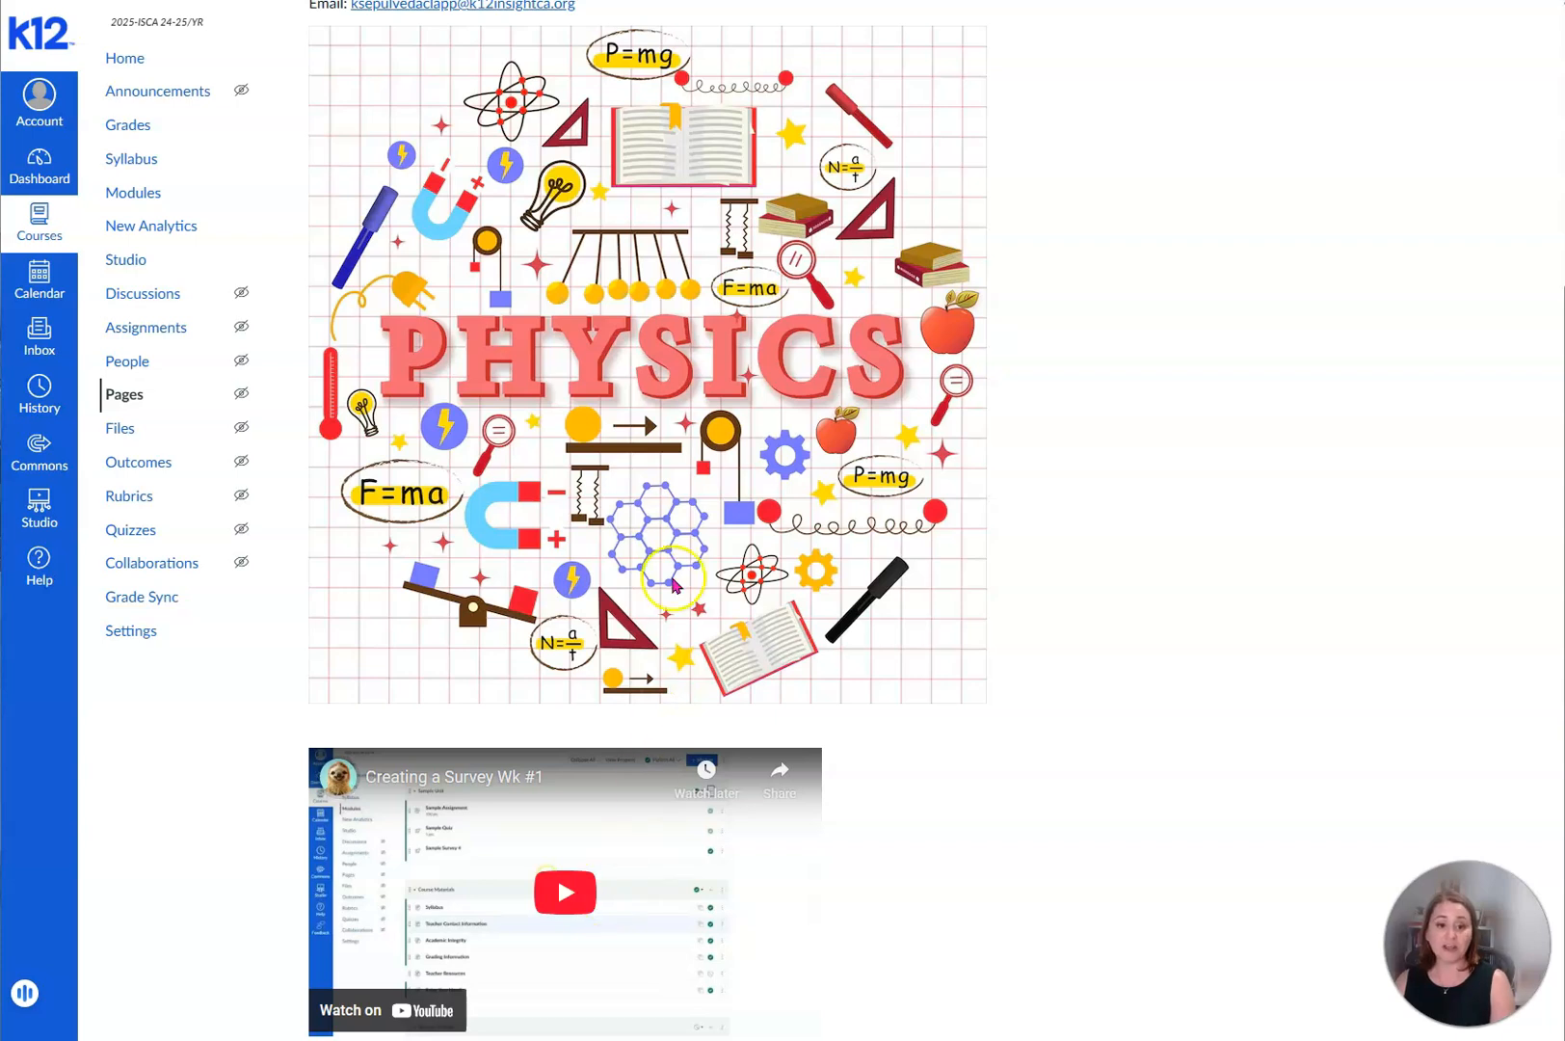
scroll(655, 533, "up", 4)
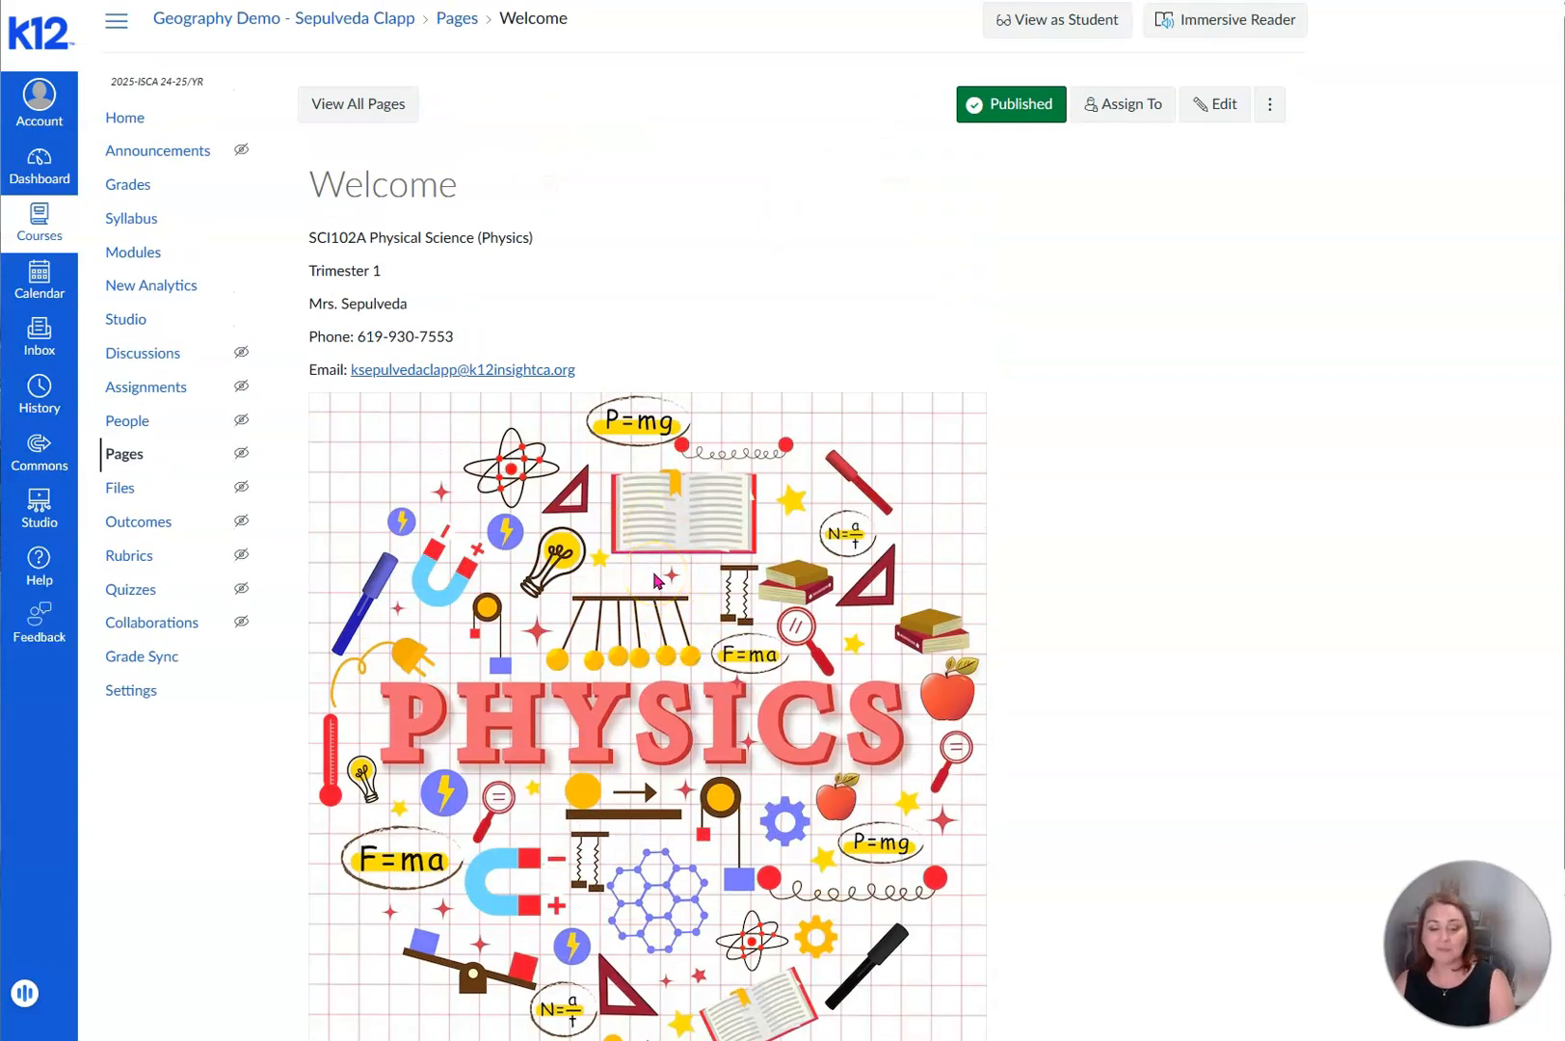
scroll(656, 580, "up", 1)
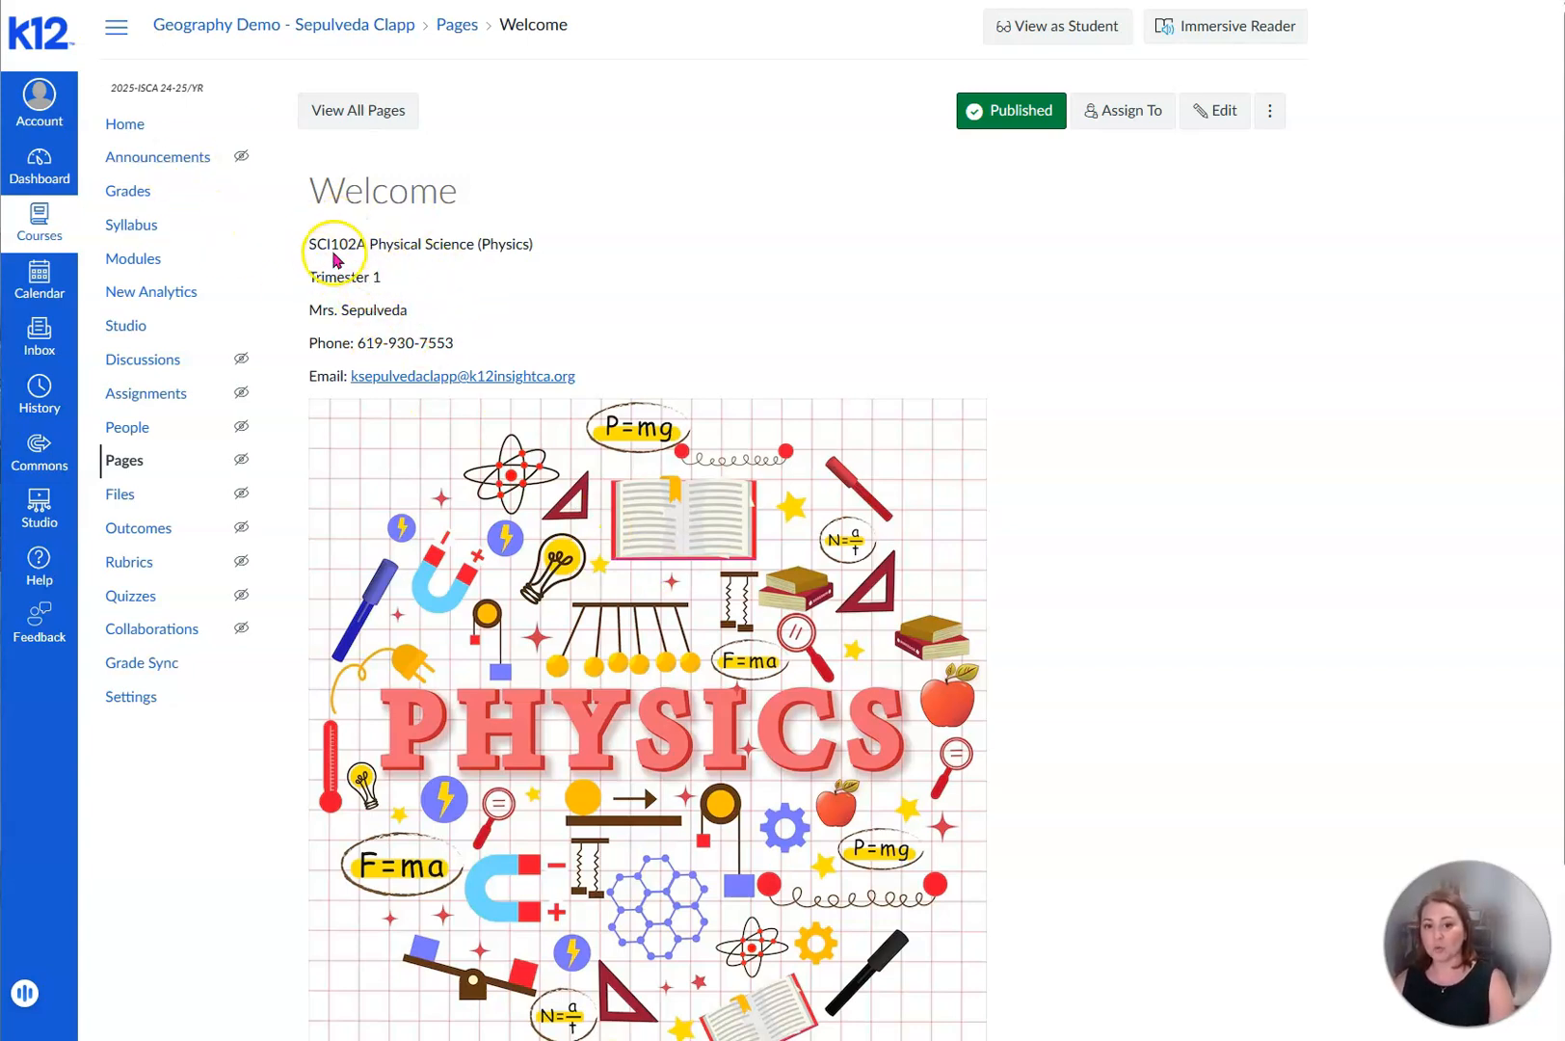
left_click(1230, 116)
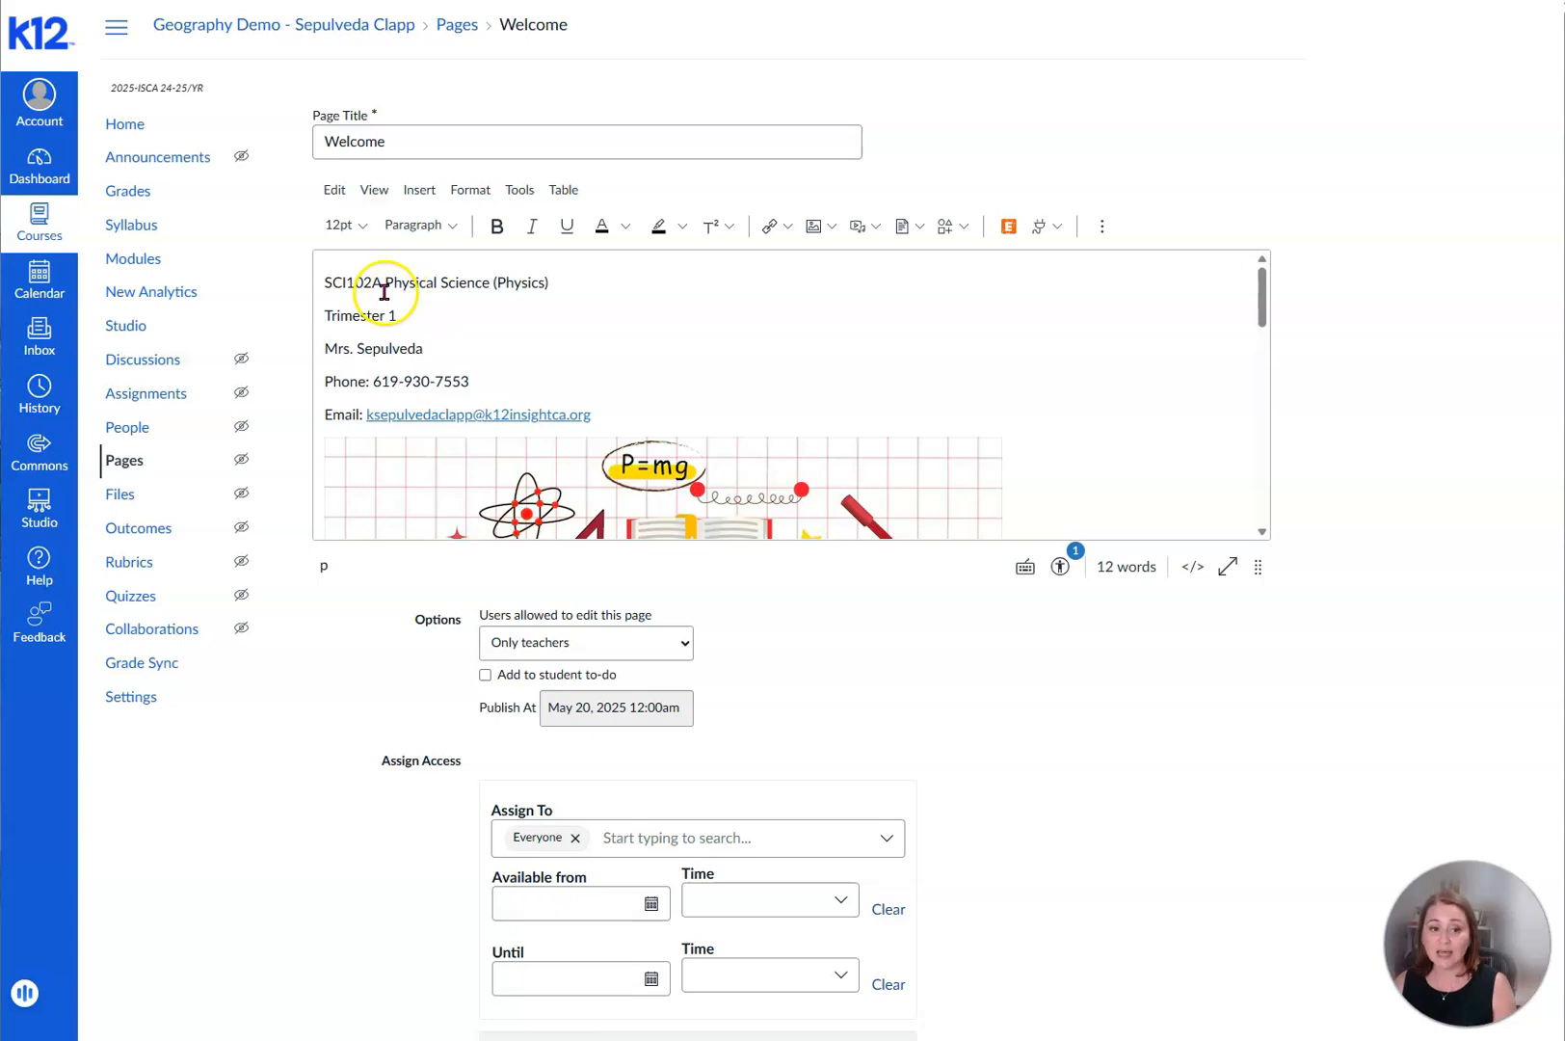
left_click_drag(322, 279, 602, 415)
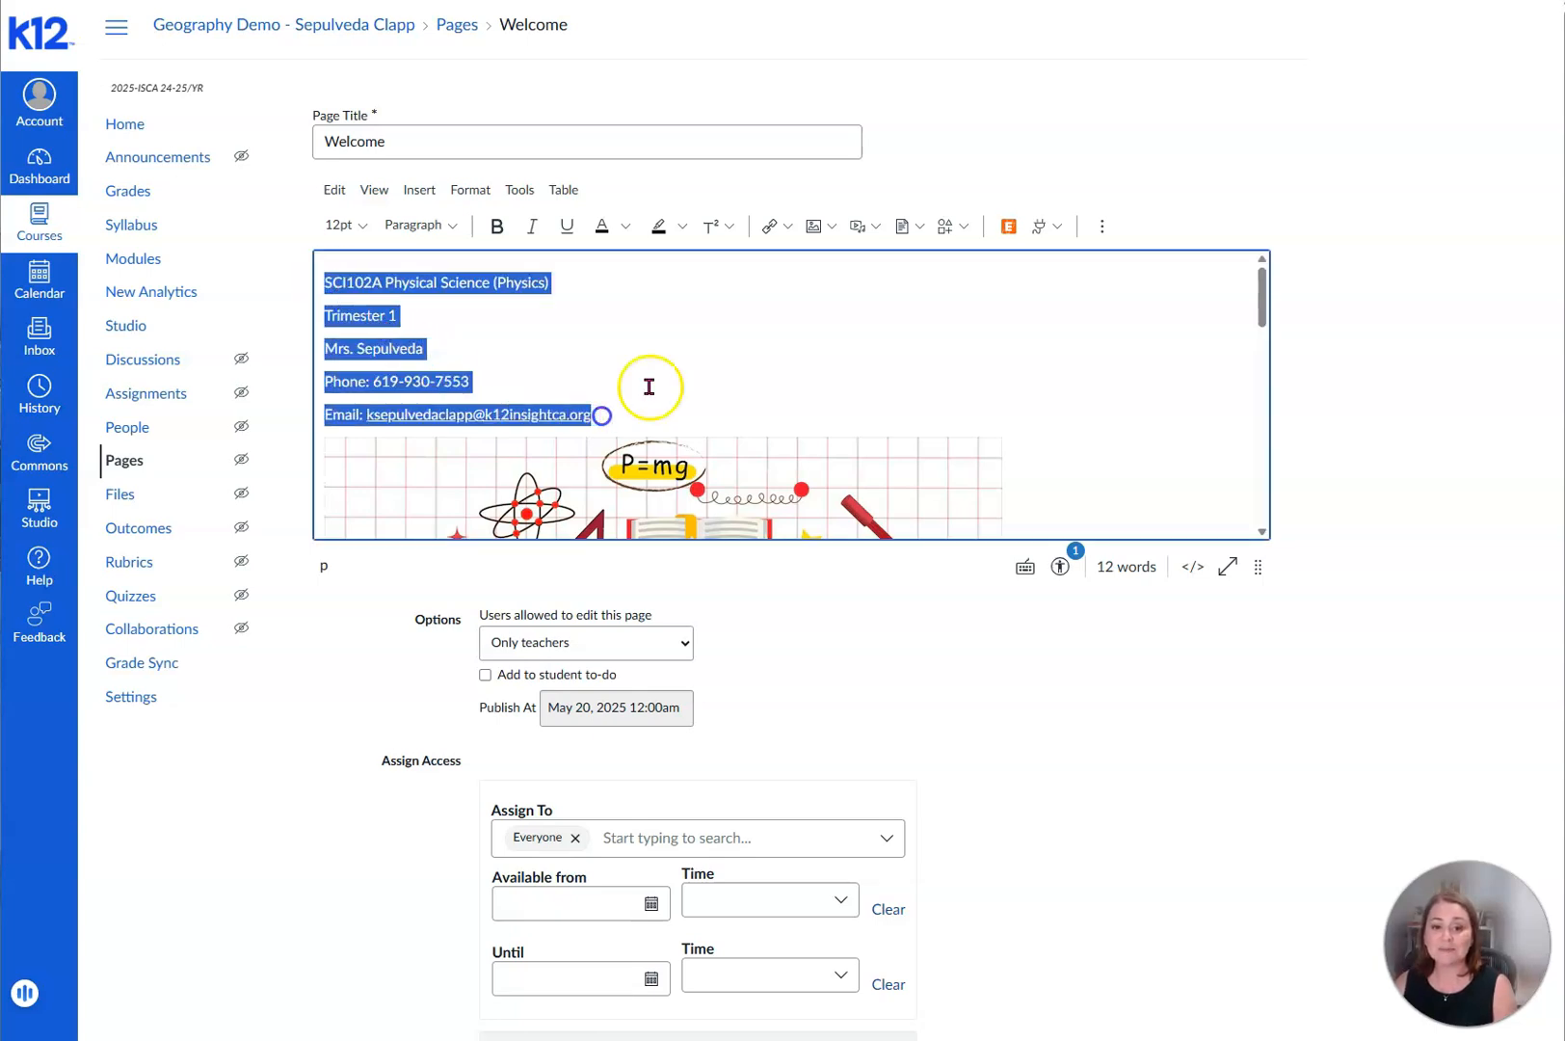
left_click(1102, 227)
left_click(344, 261)
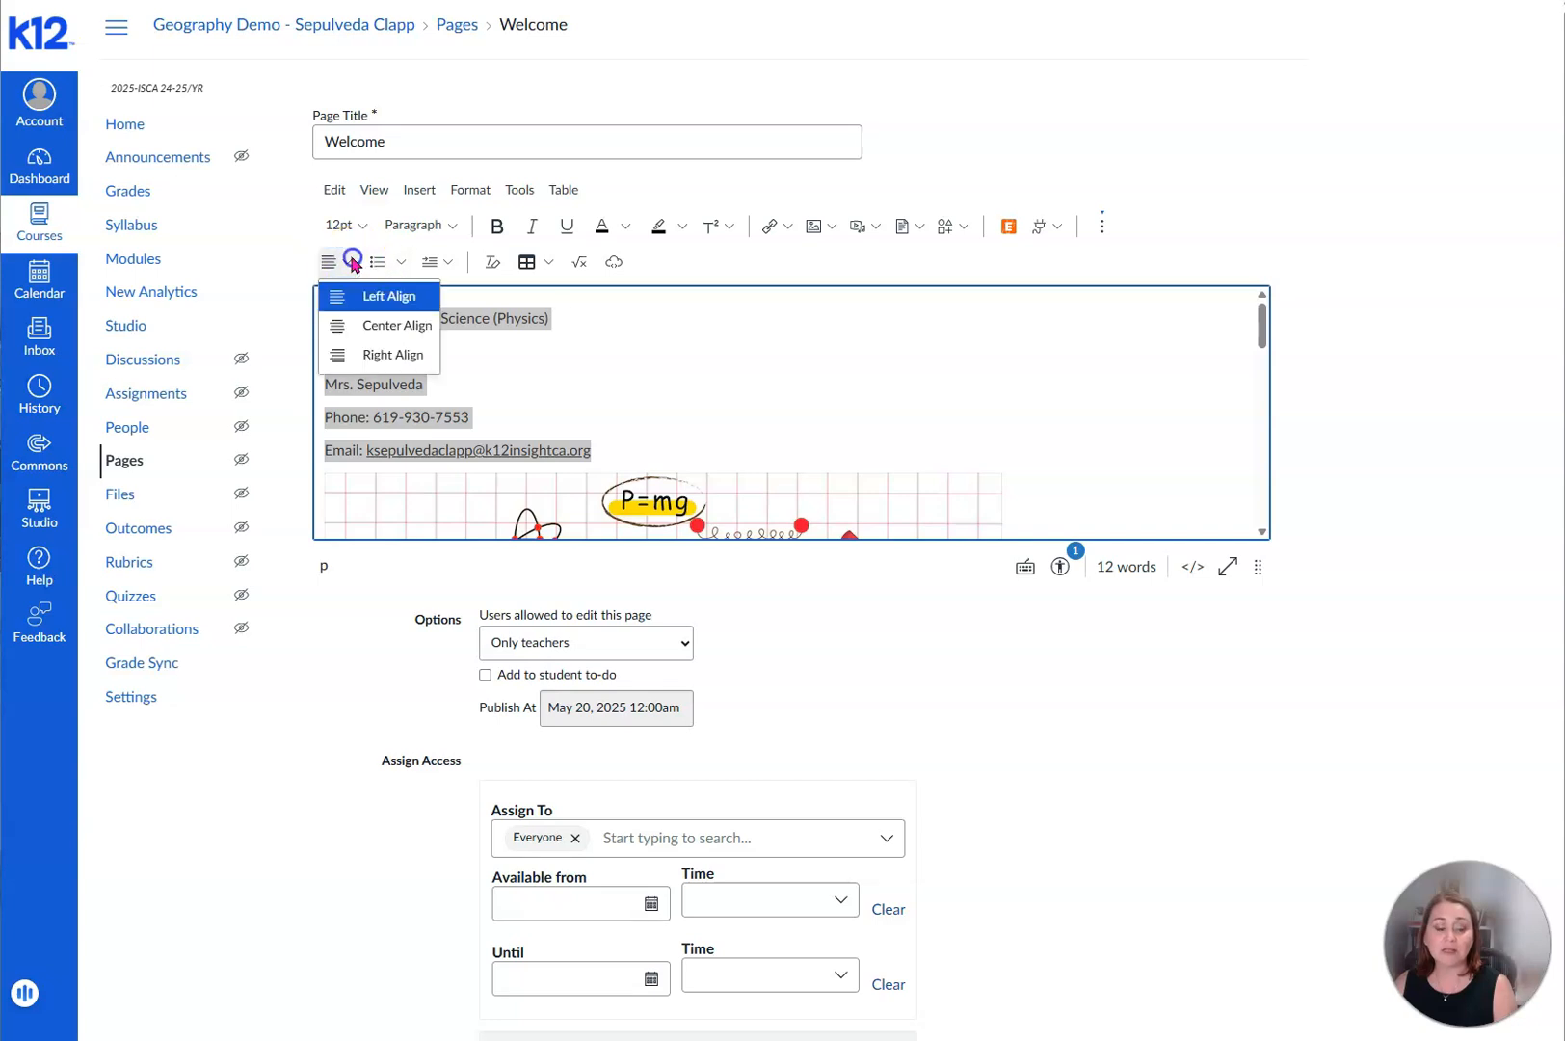
left_click(365, 337)
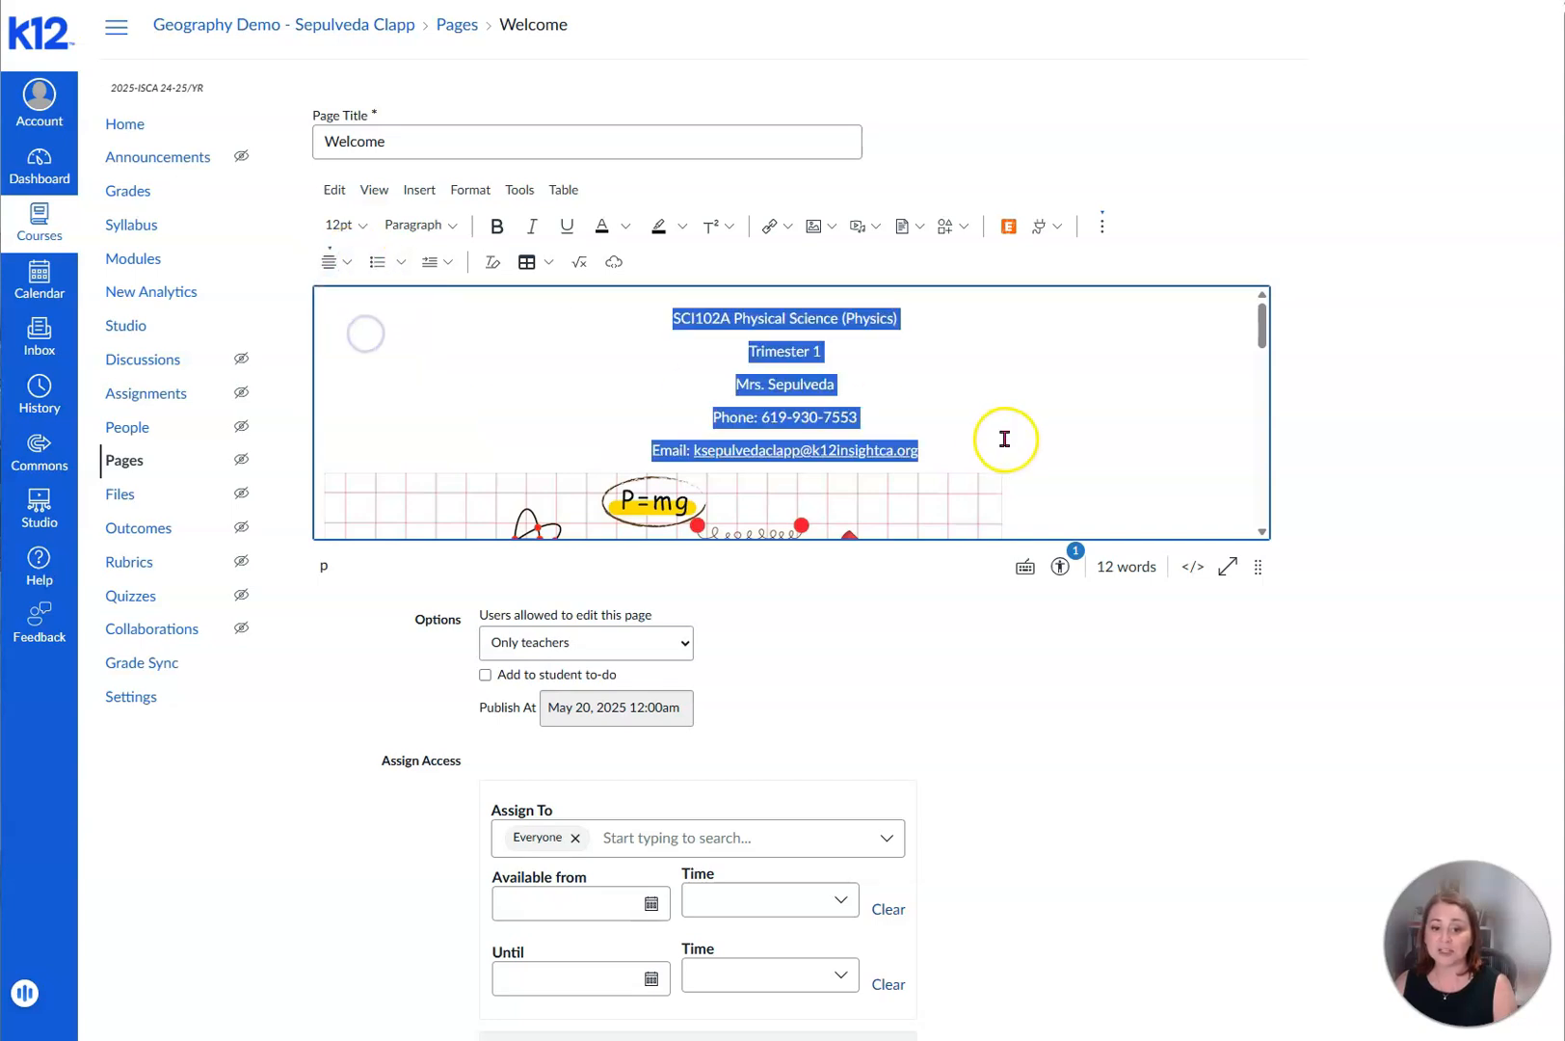
left_click(1098, 413)
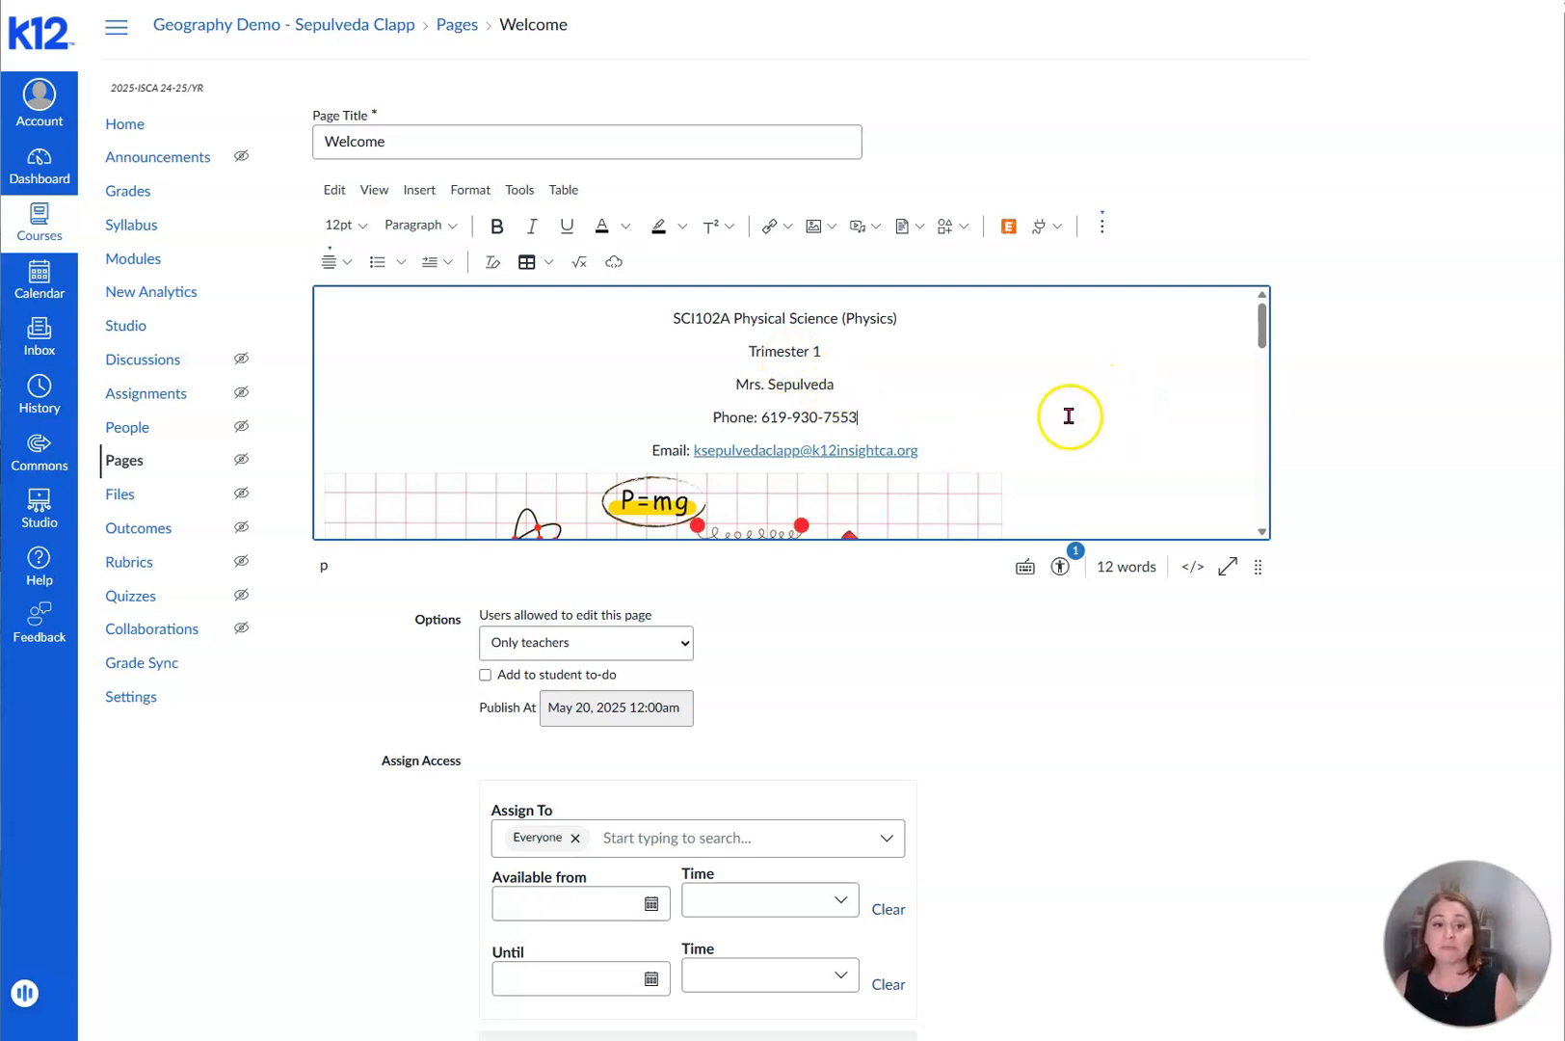
scroll(1264, 1014, "down", 1)
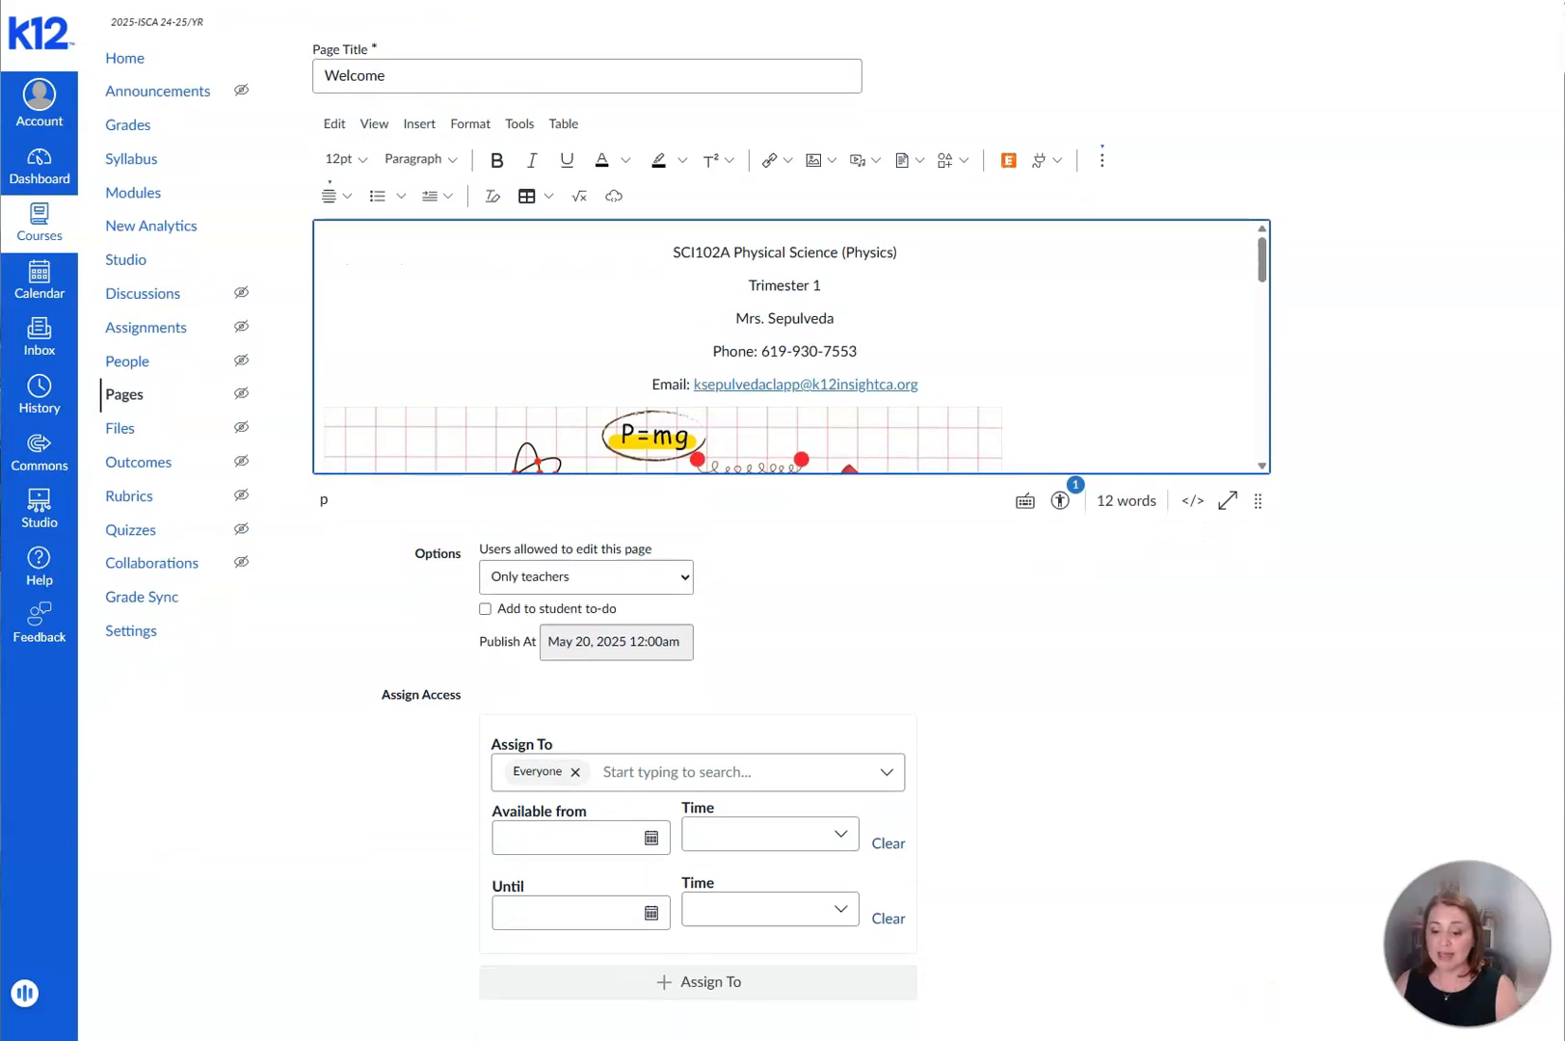
left_click(1253, 1039)
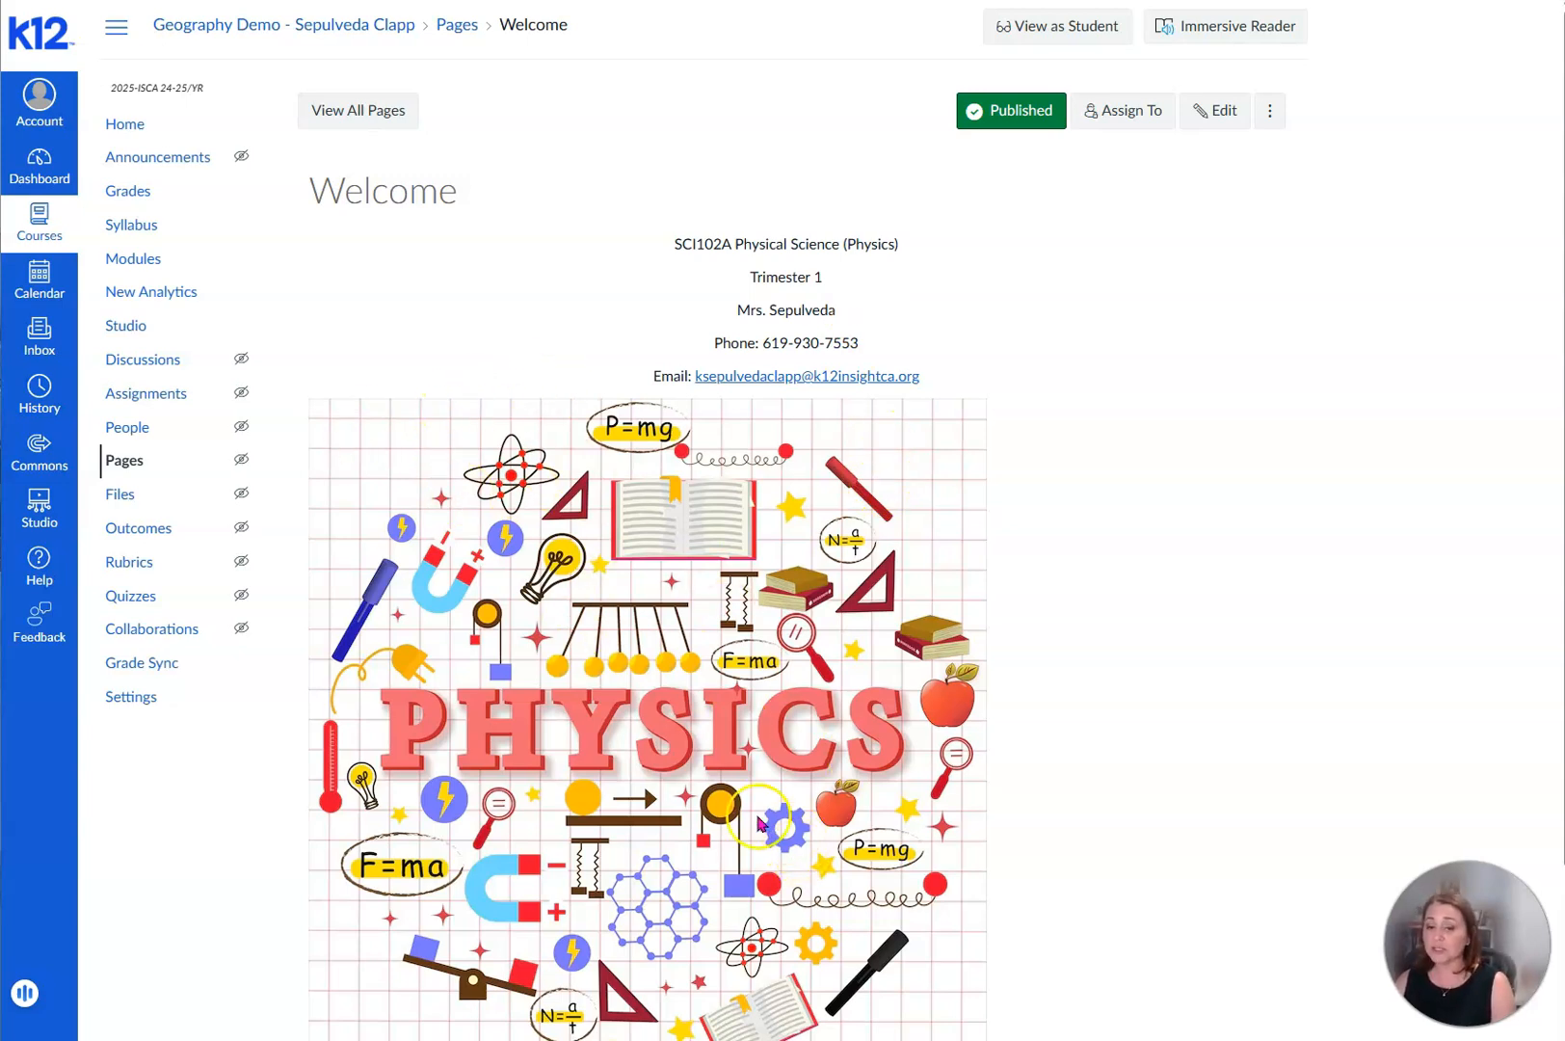
- Unpublish the Welcome page and publish it again
scroll(718, 911, "down", 3)
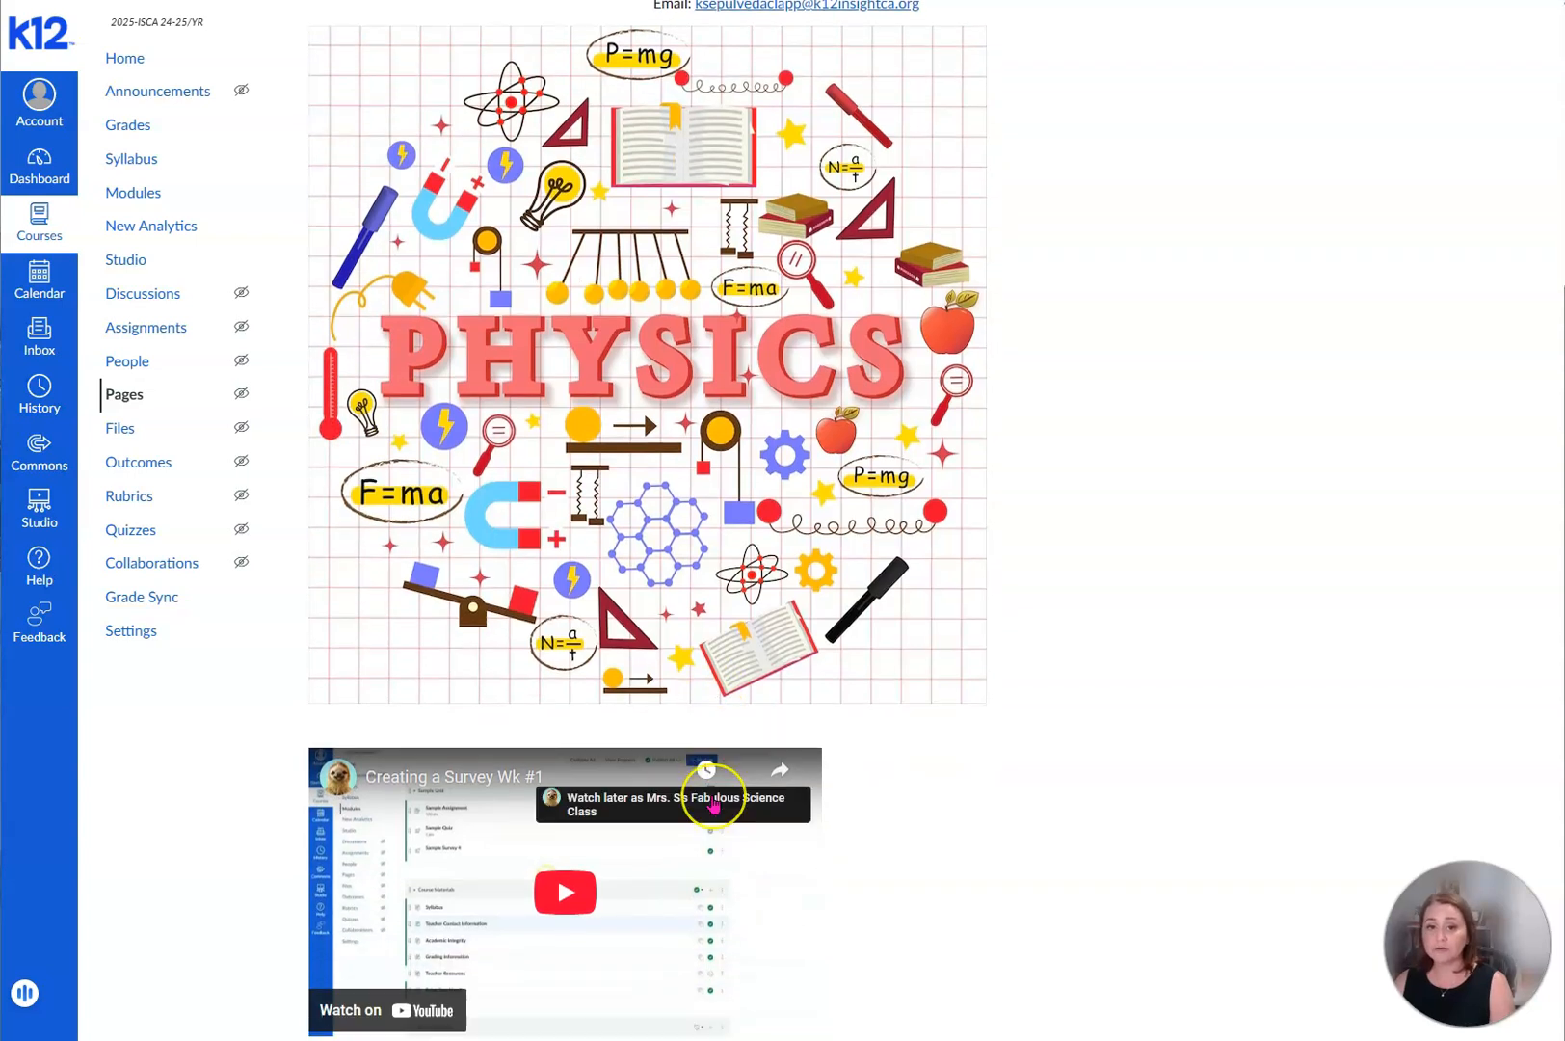
scroll(714, 803, "up", 4)
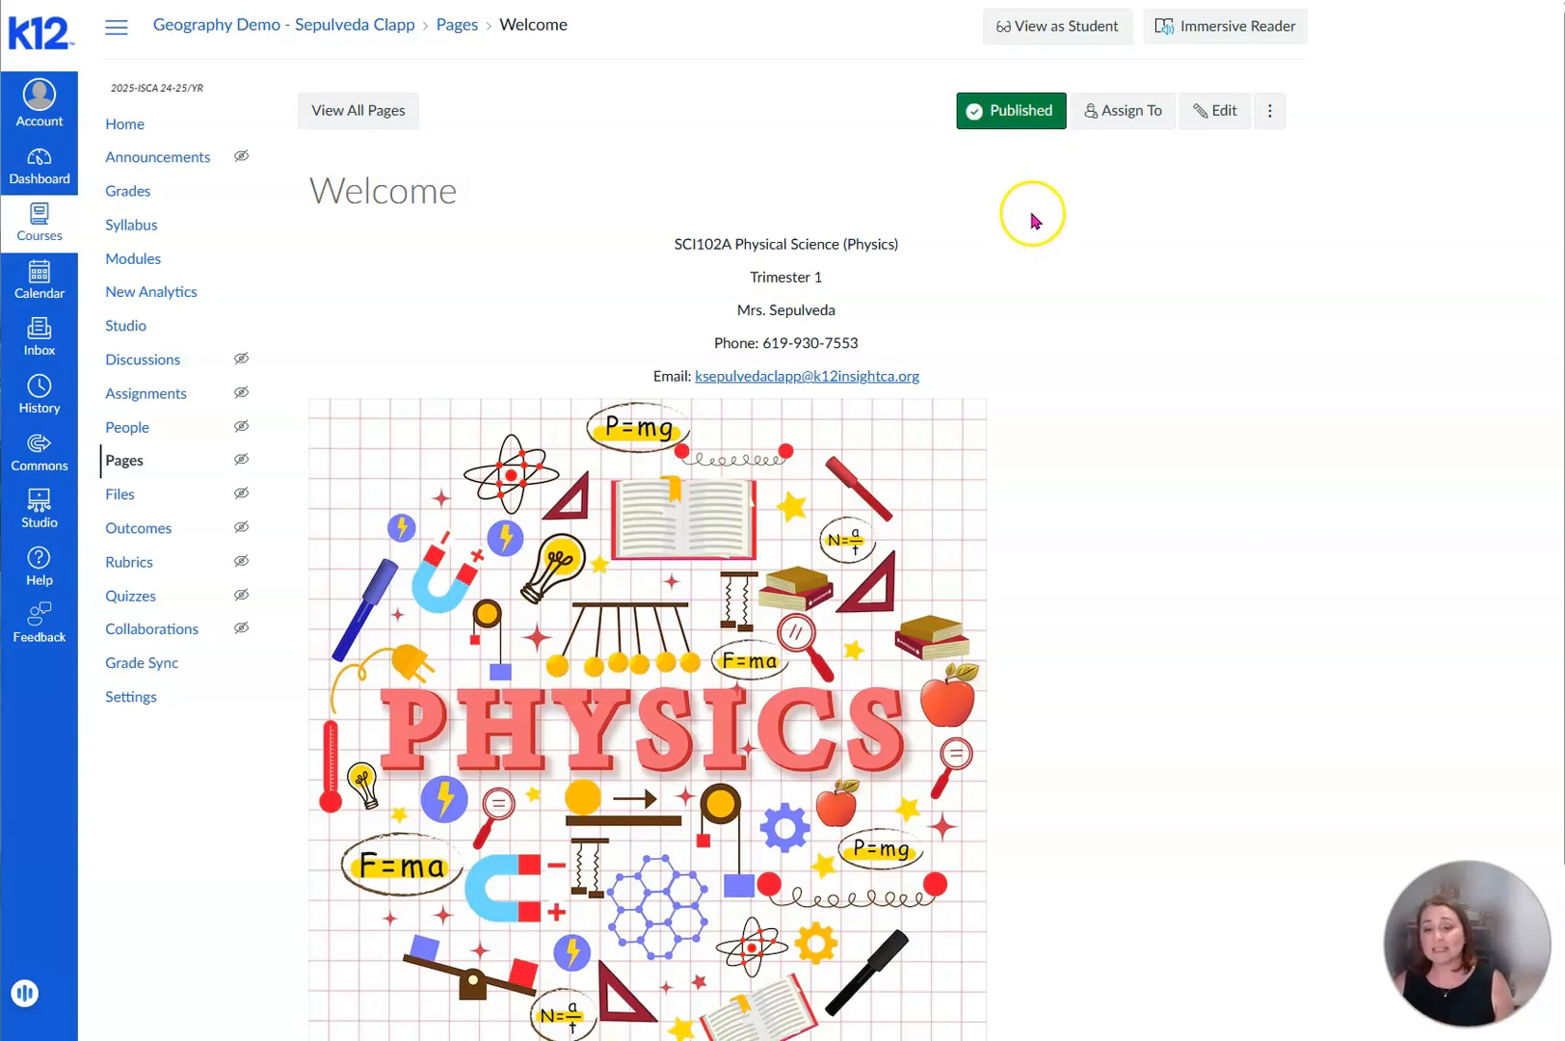
left_click(1013, 112)
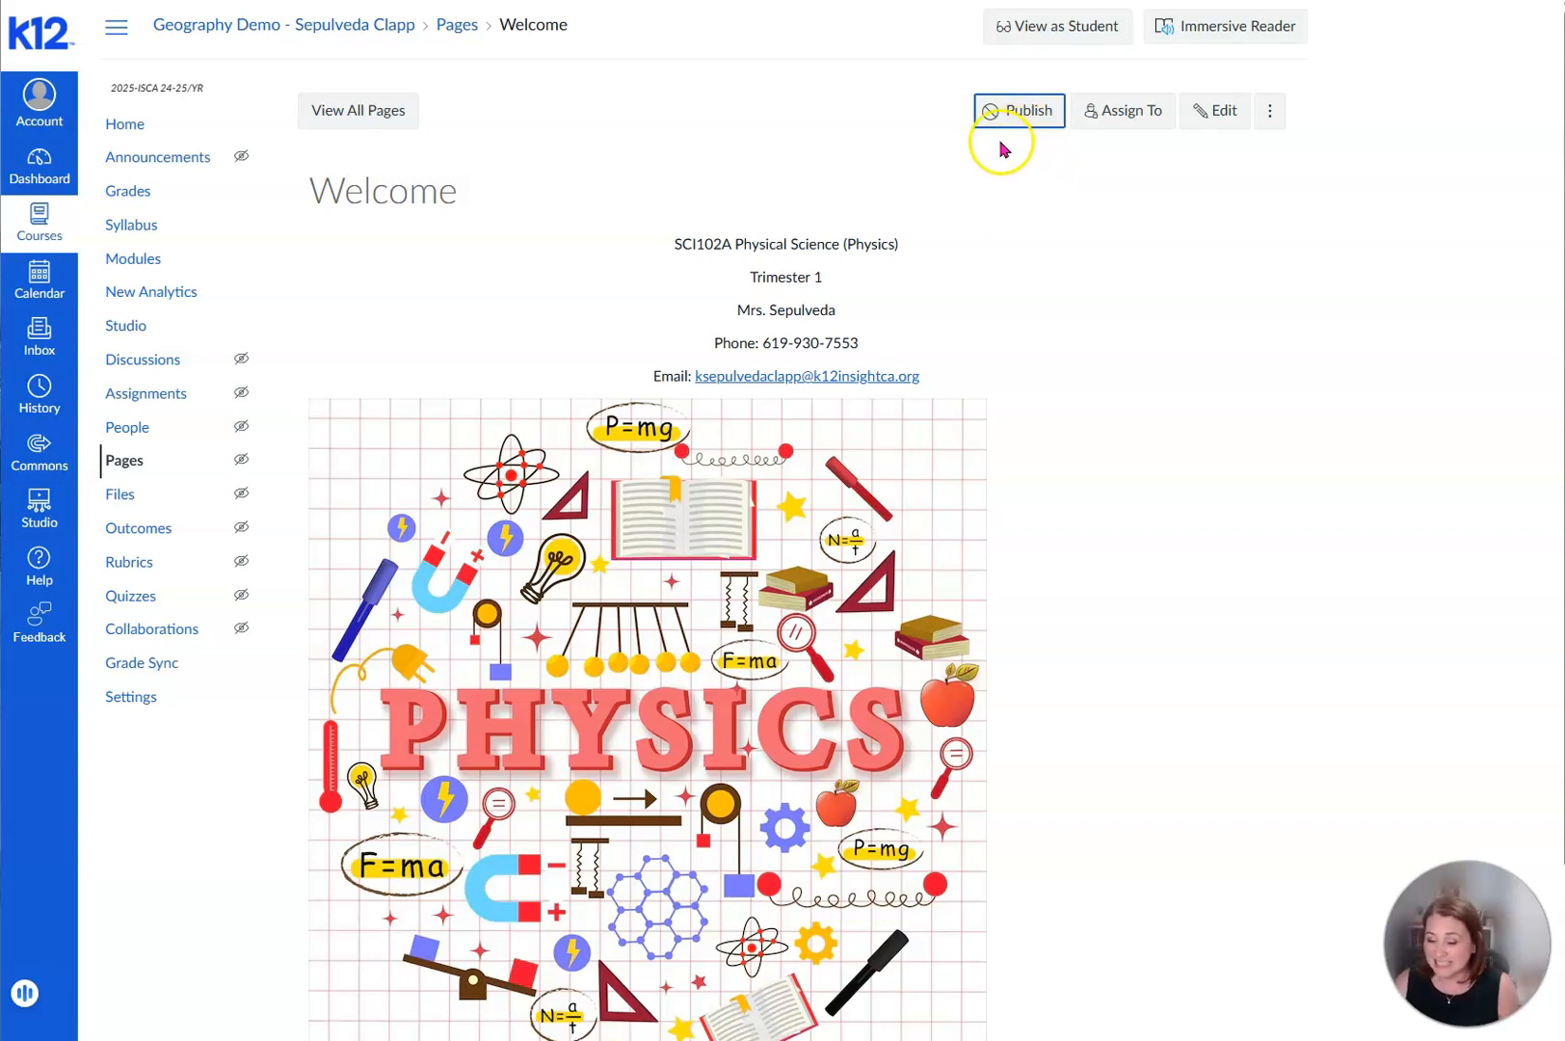
left_click(1020, 111)
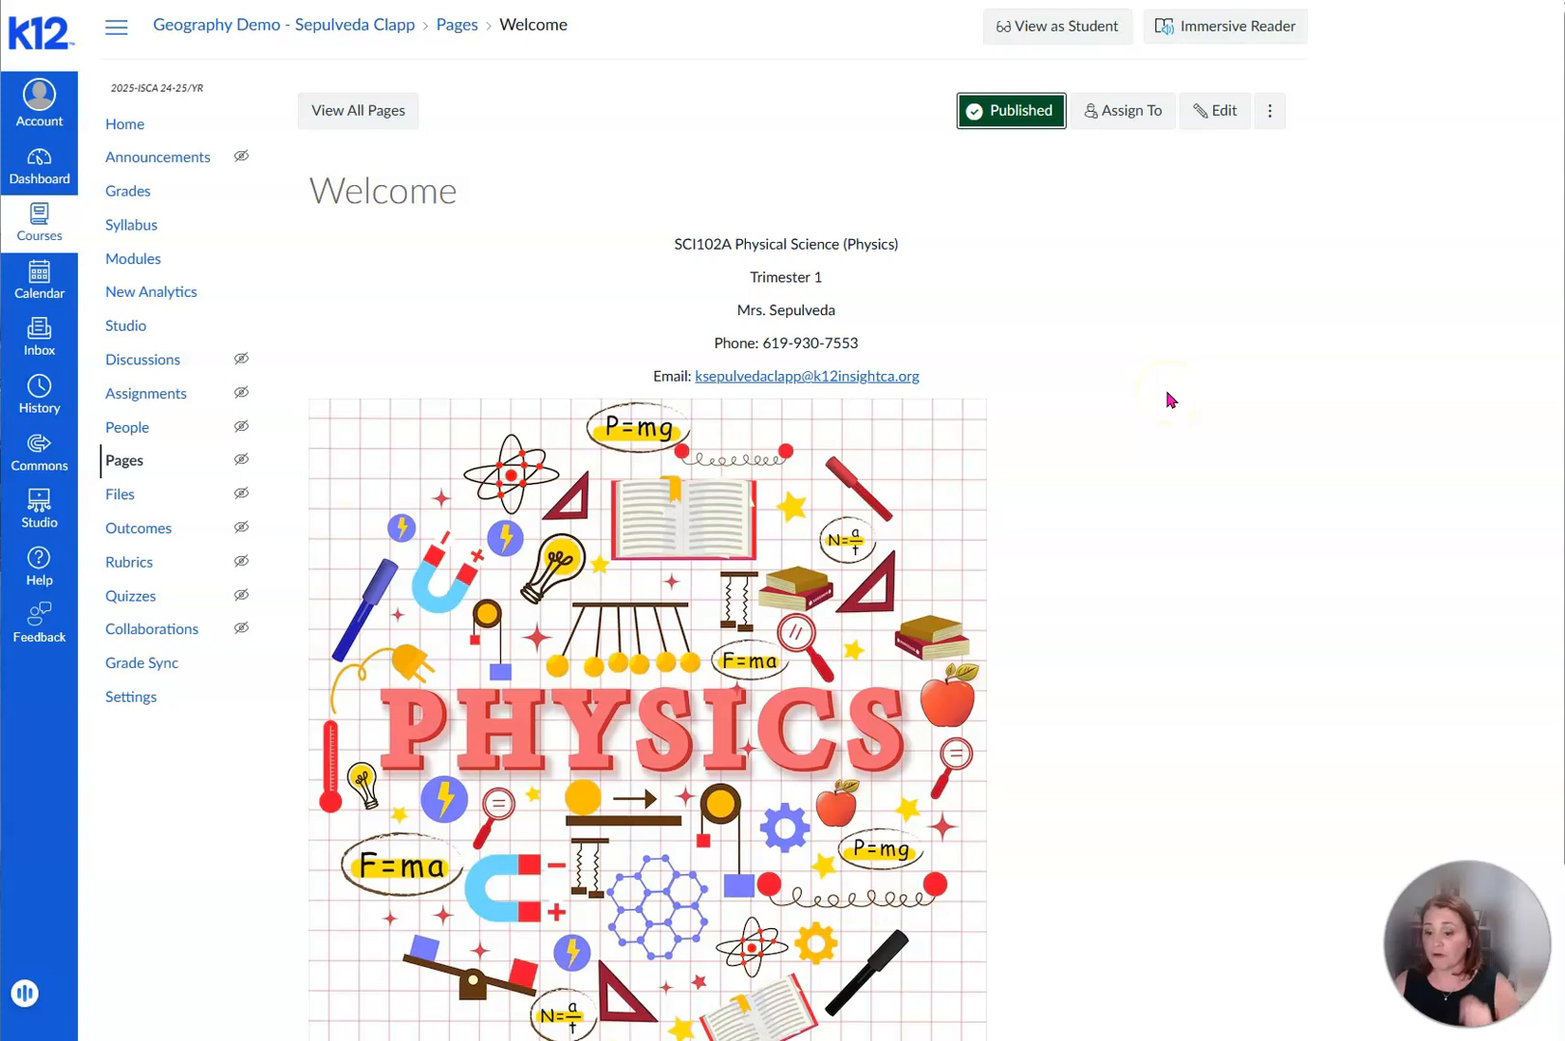
- Make the Welcome page the course's front page and save Pages Front Page as the course home page choice
left_click(1272, 116)
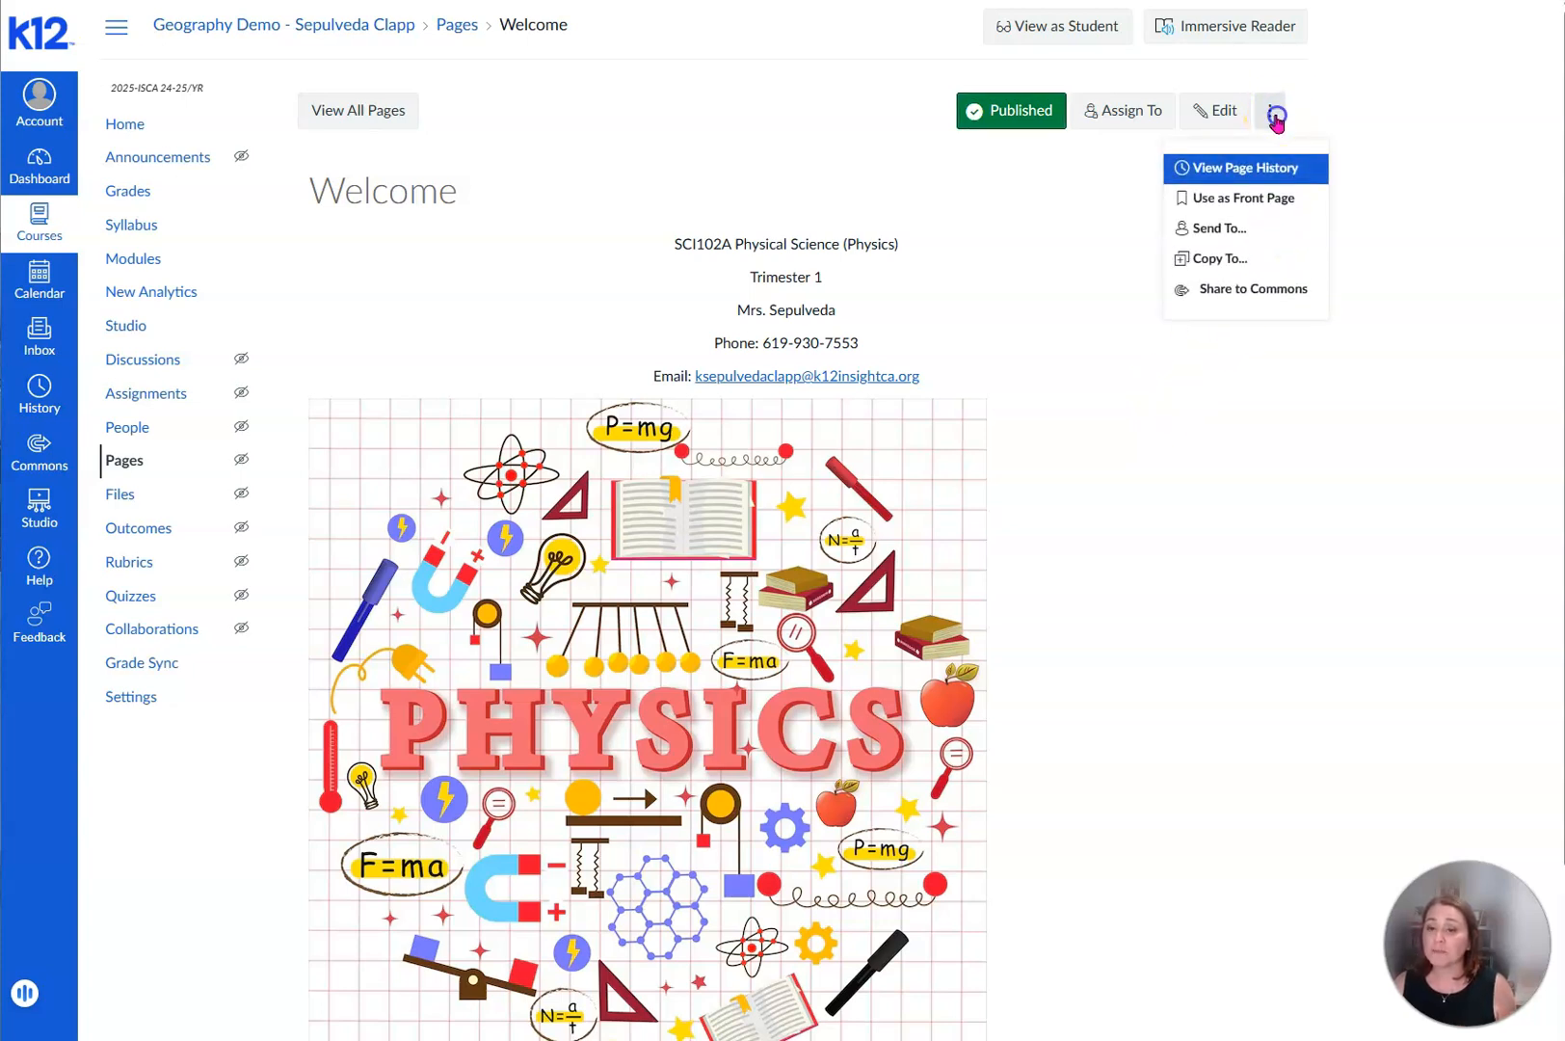
left_click(1268, 202)
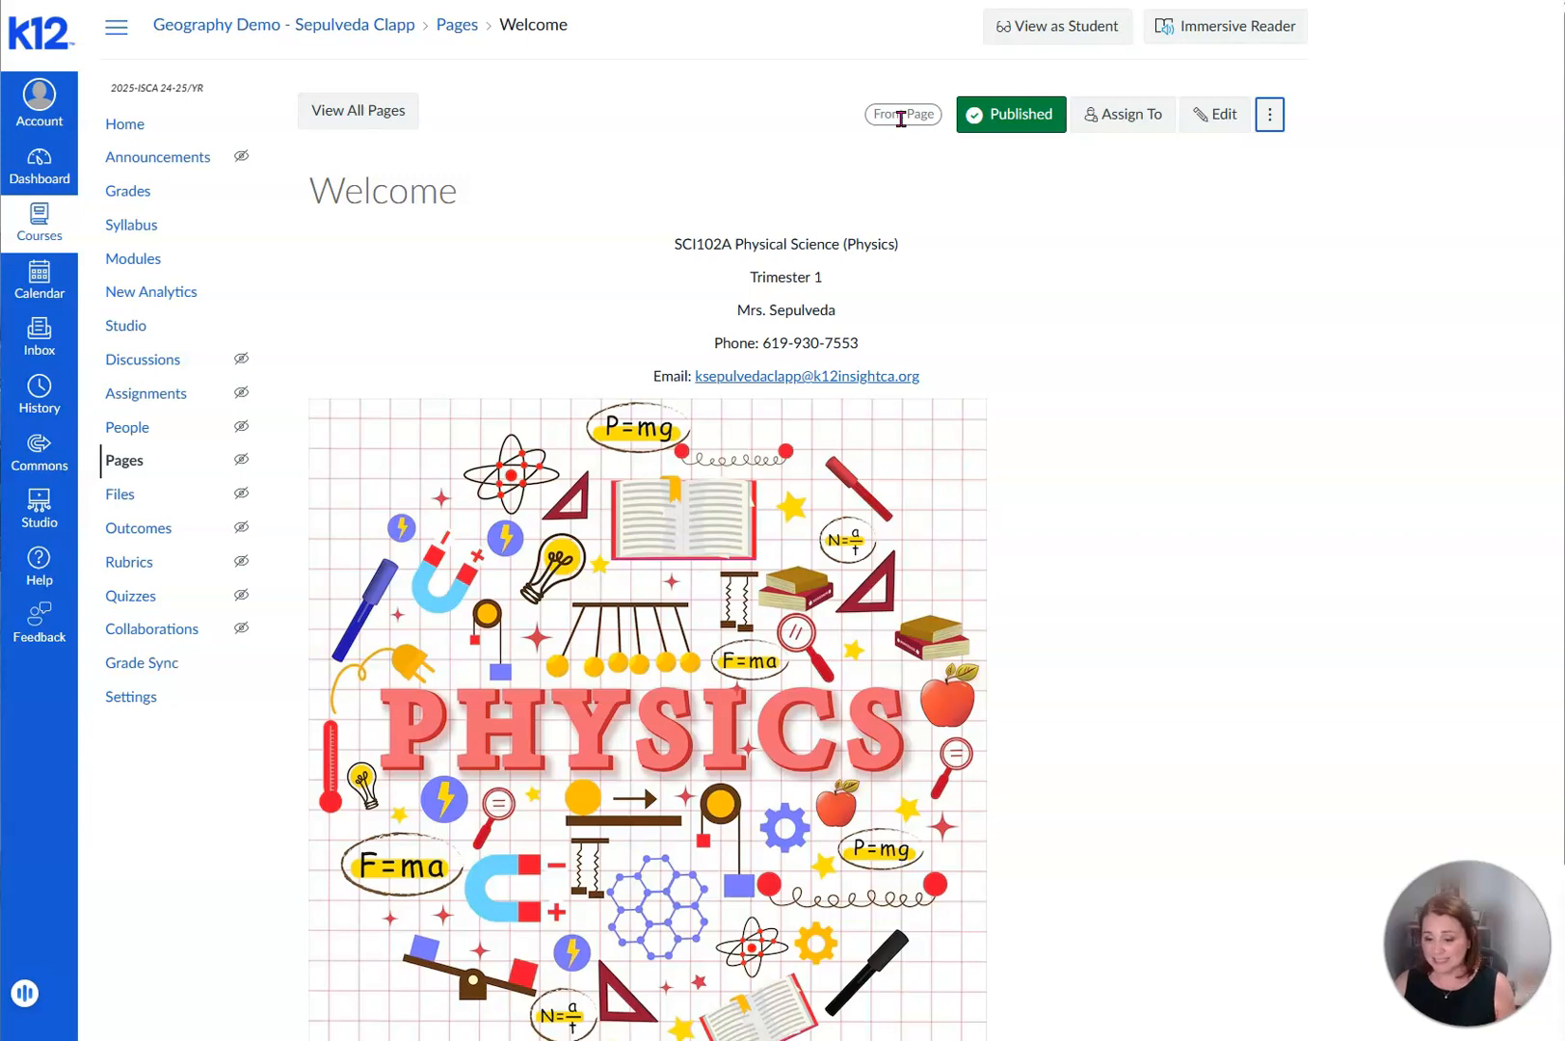
left_click(129, 130)
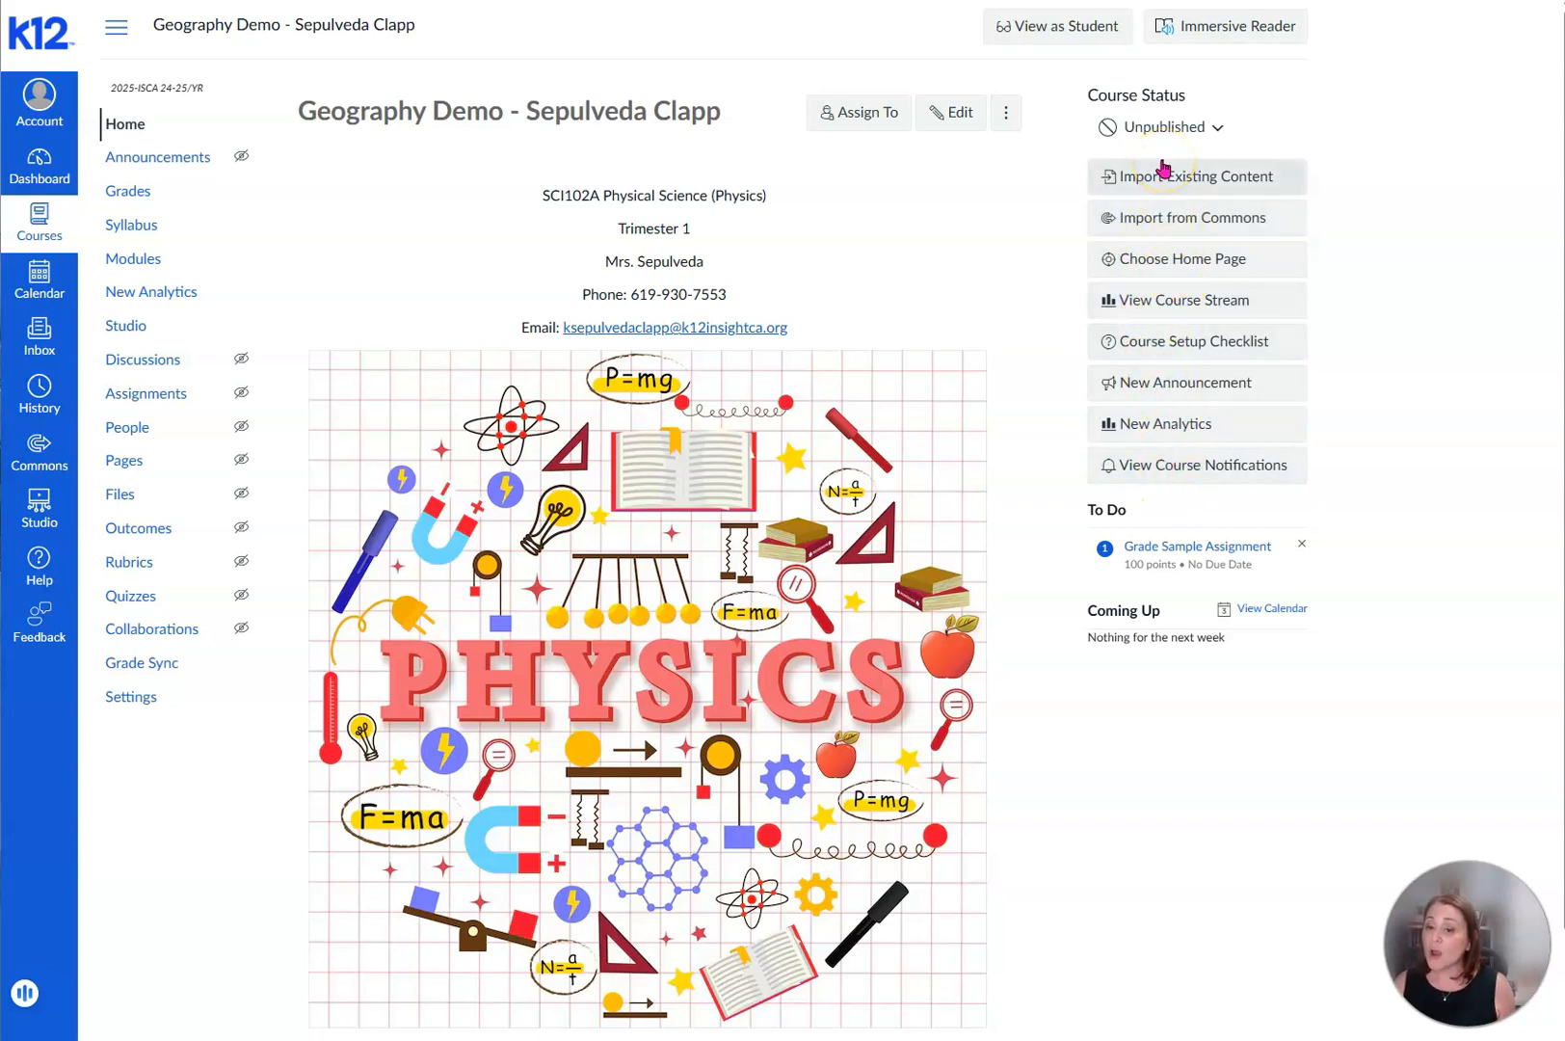
left_click(1178, 263)
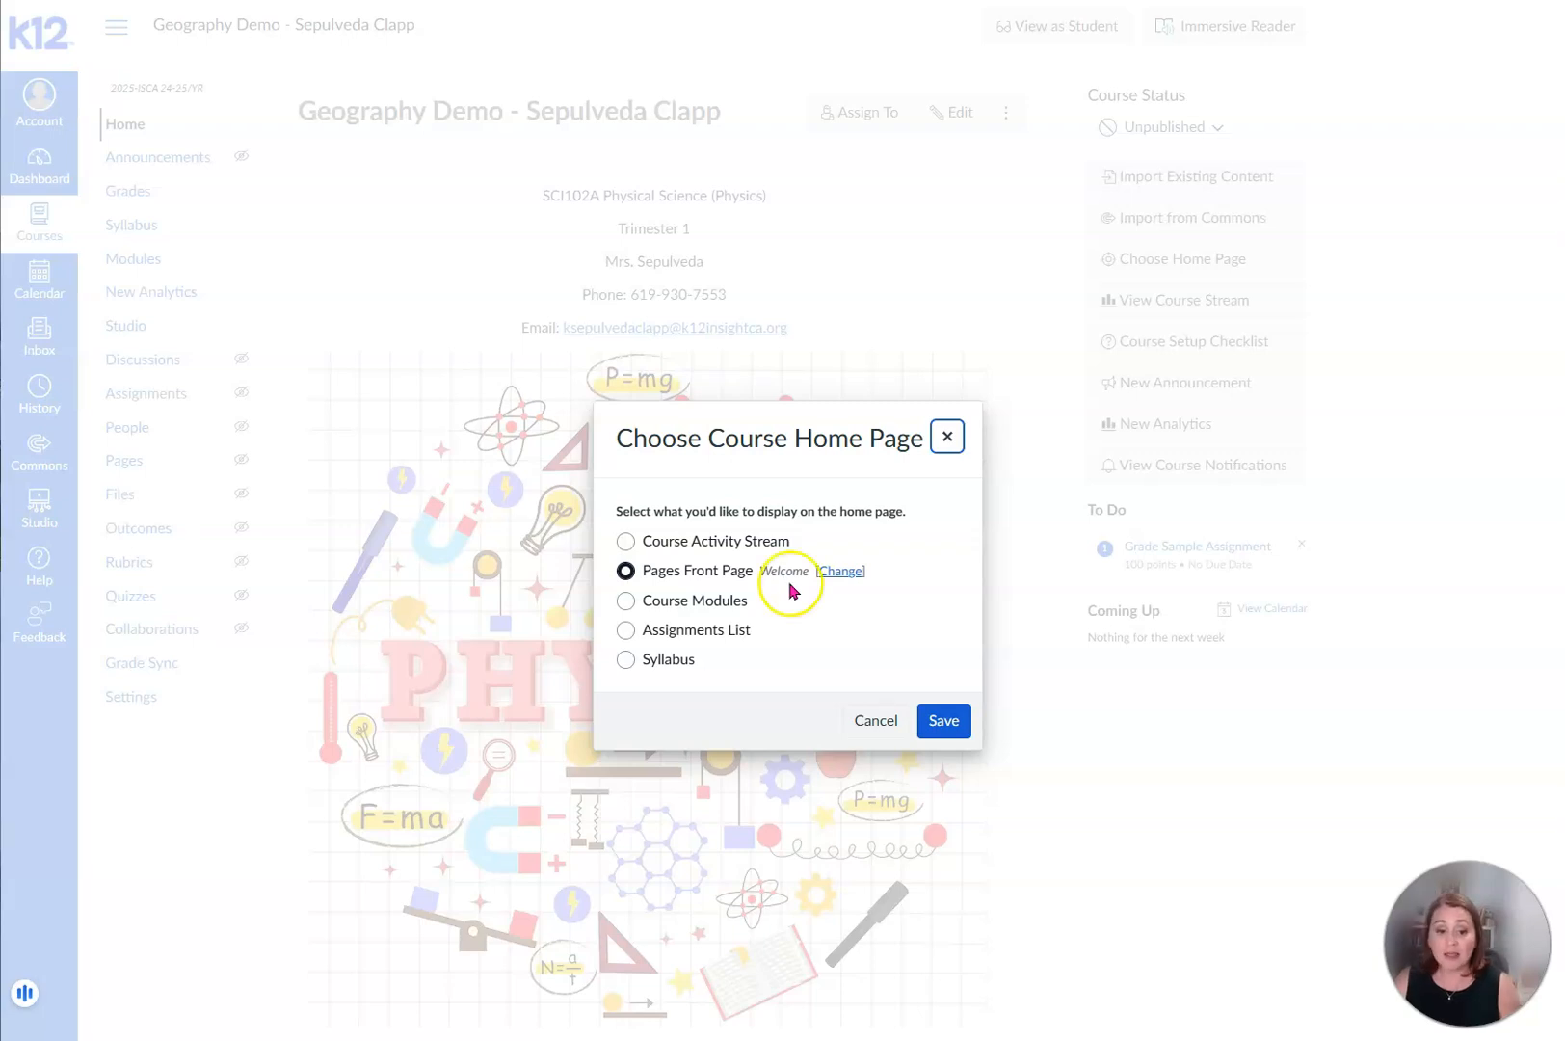
left_click(944, 722)
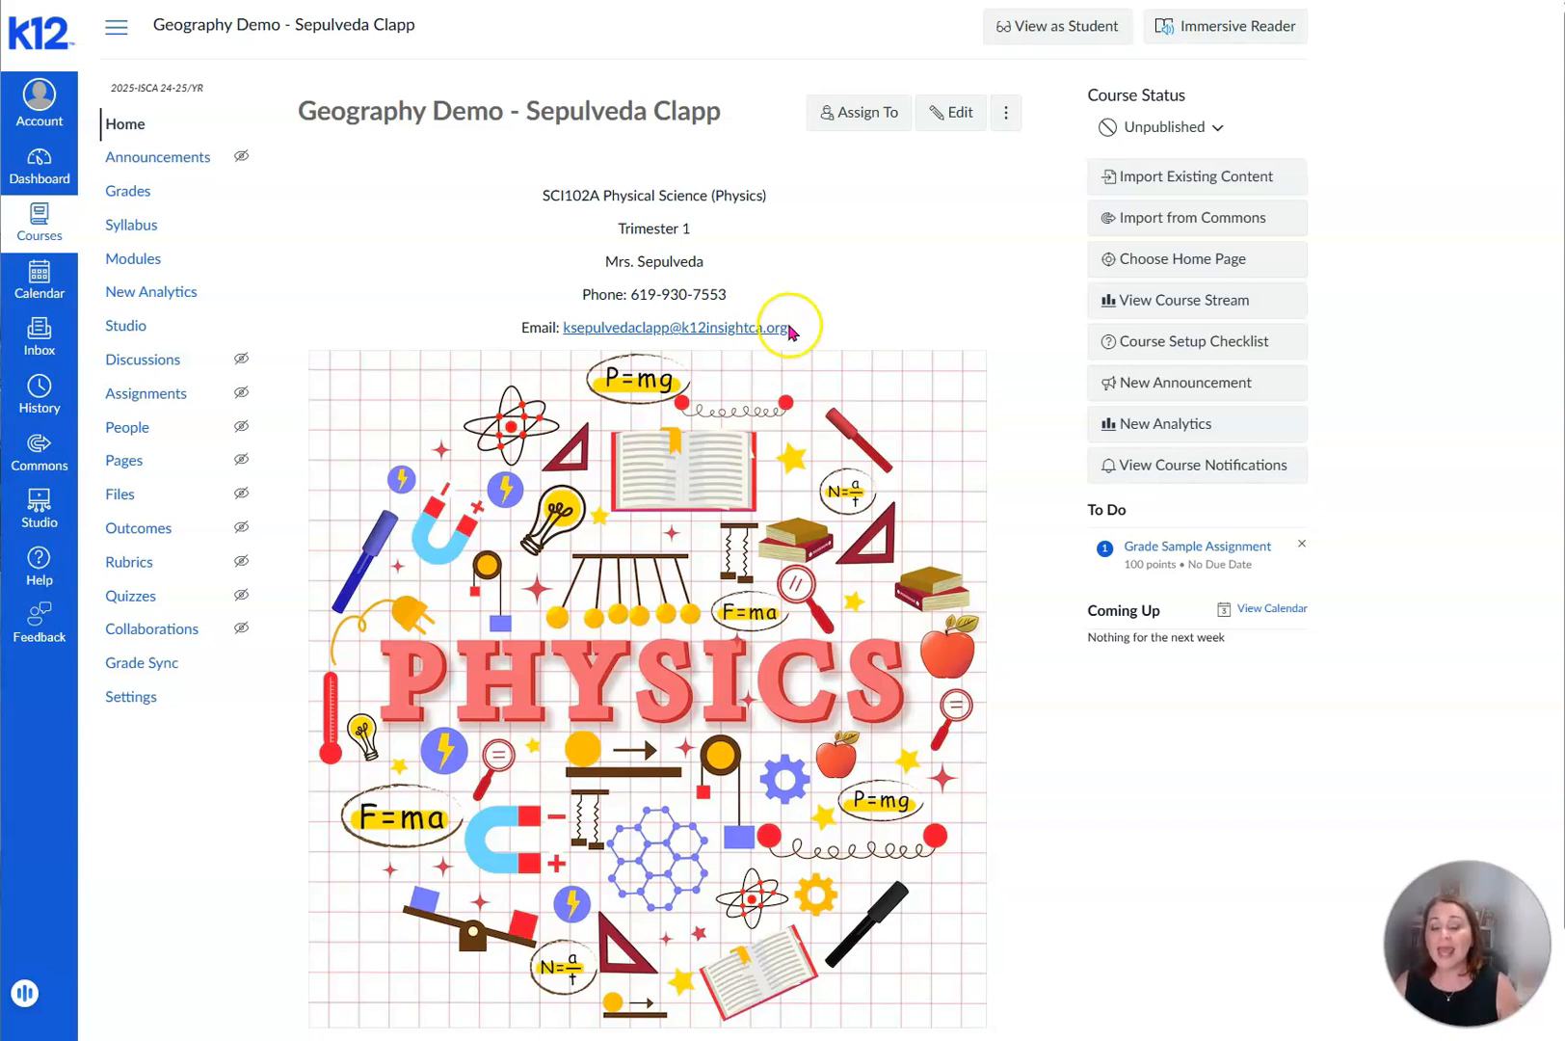
- Preview the course home page as a student and open the course's Modules page
left_click(1019, 34)
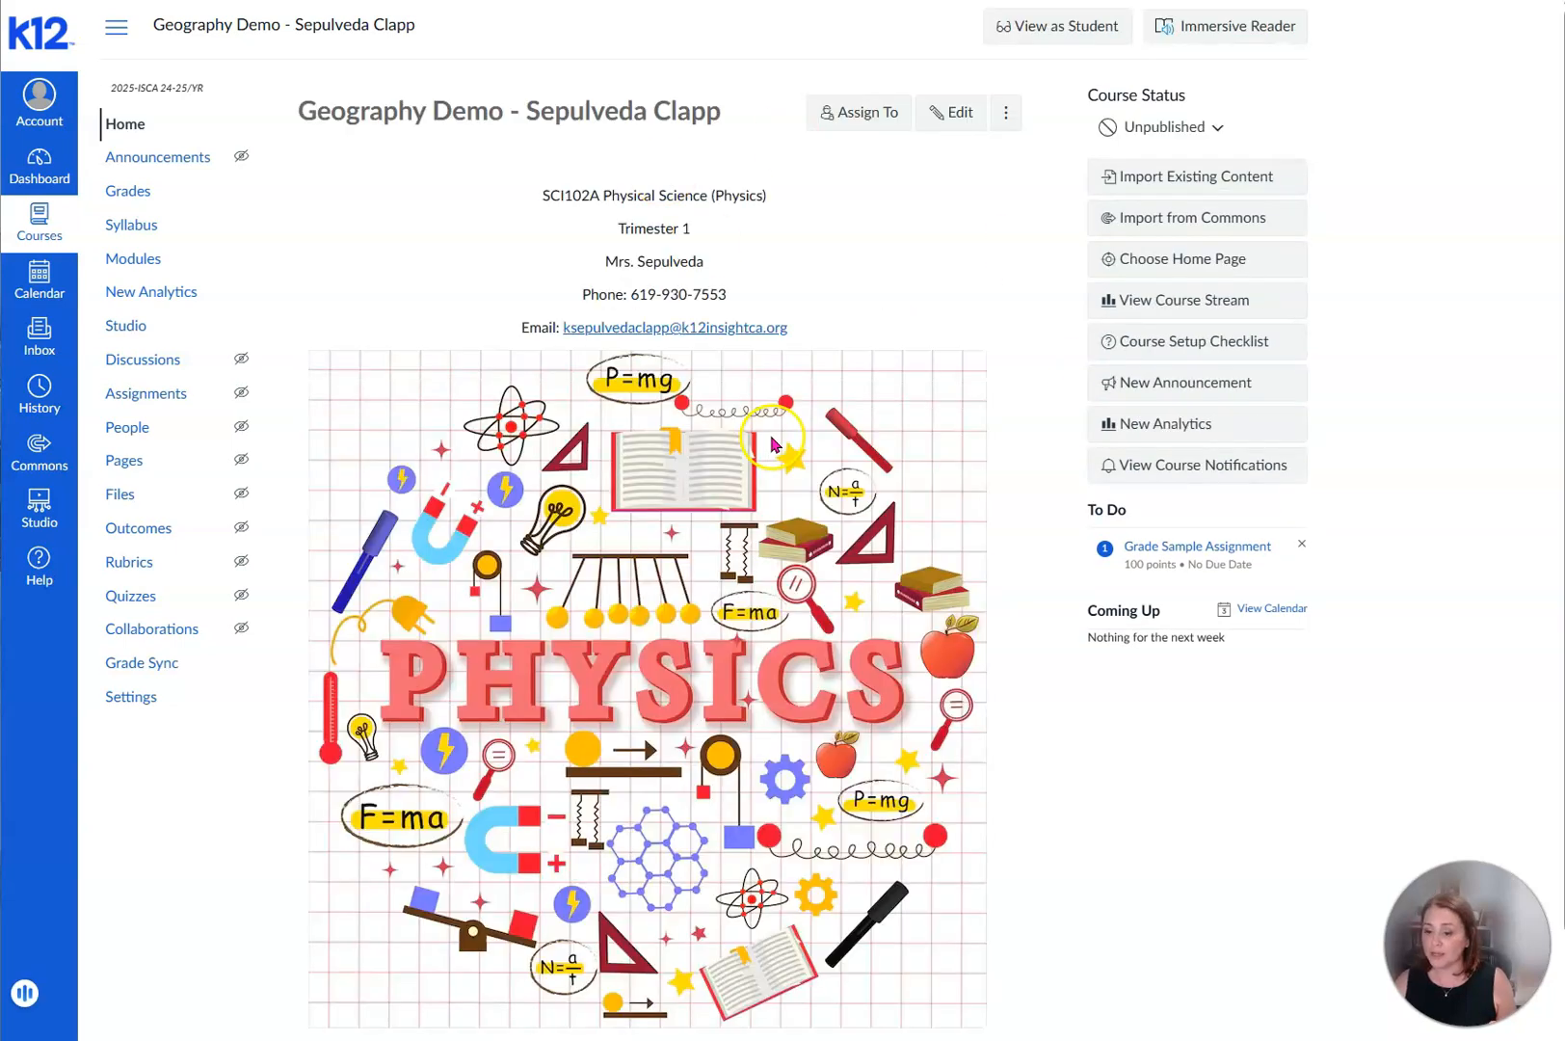
left_click(133, 259)
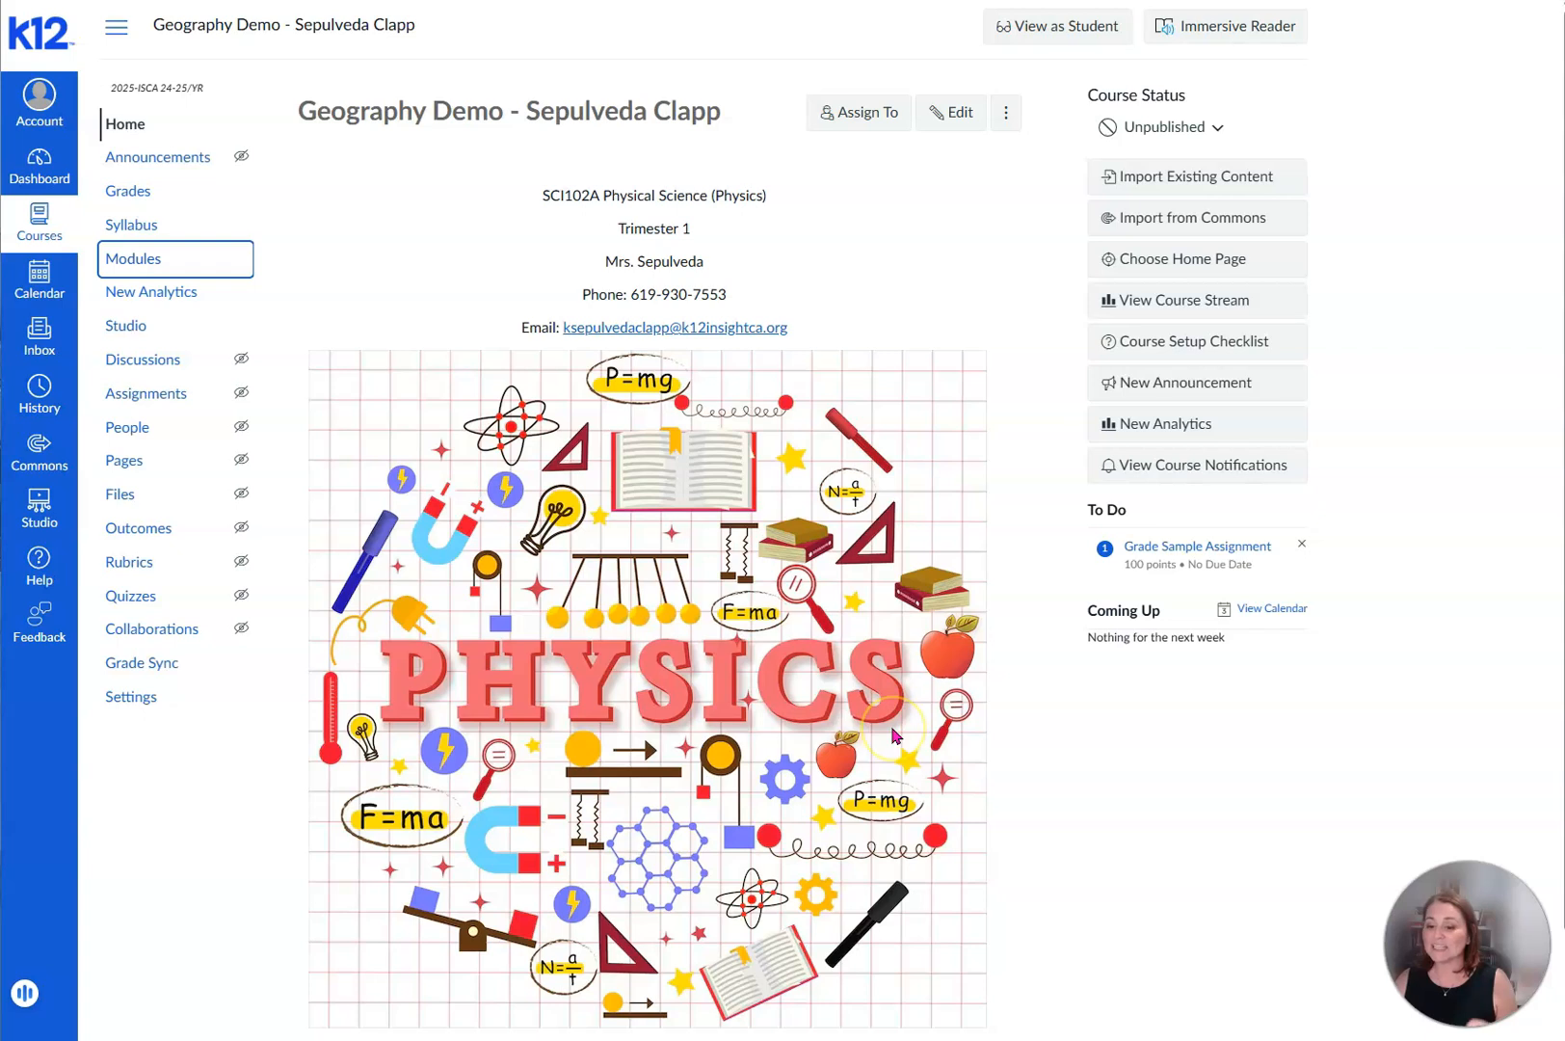